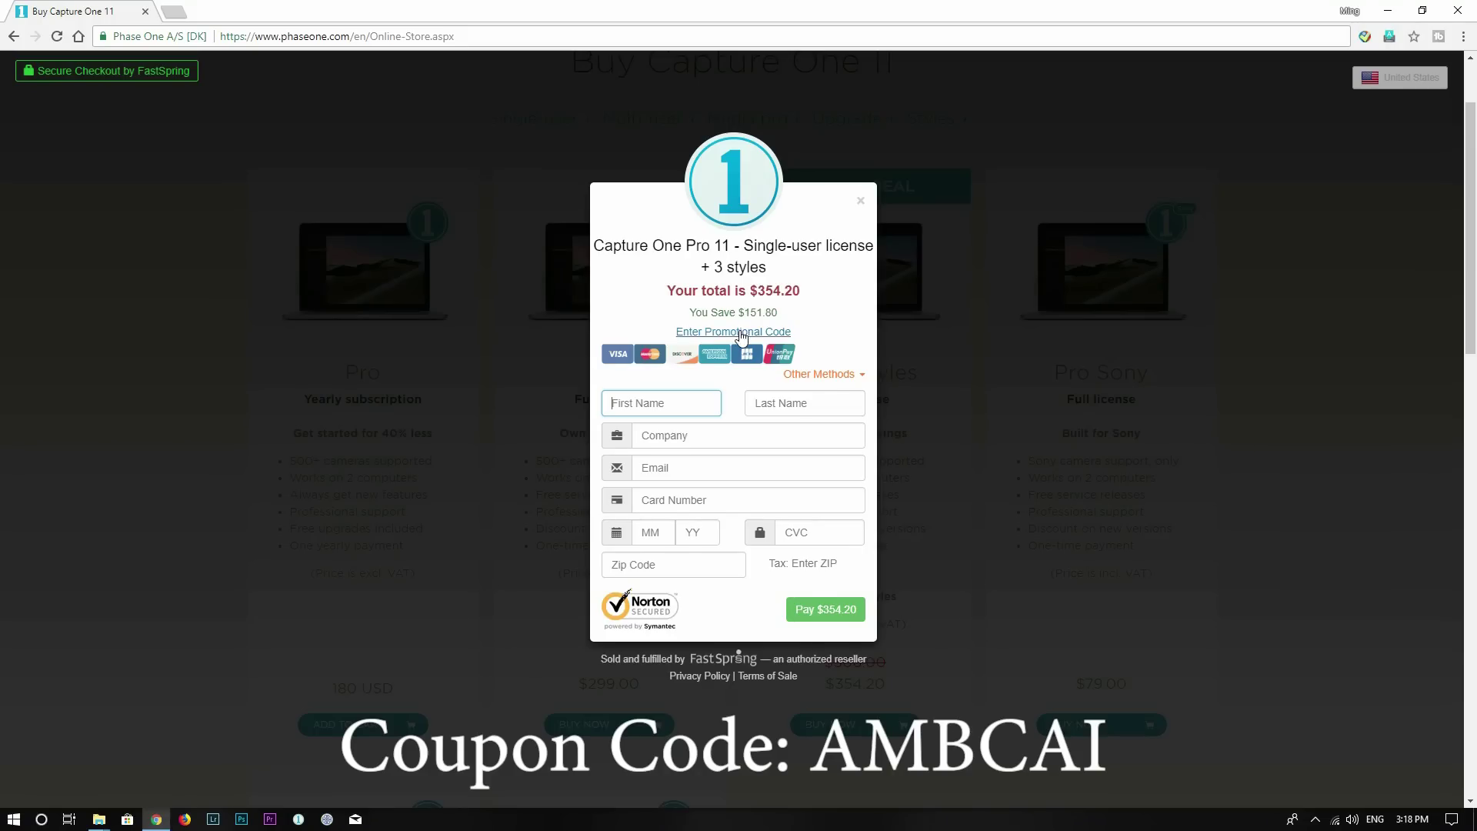
Enter promotional code AMBCAI in the Capture One Pro 11 checkout's Coupon Code field.
click(741, 331)
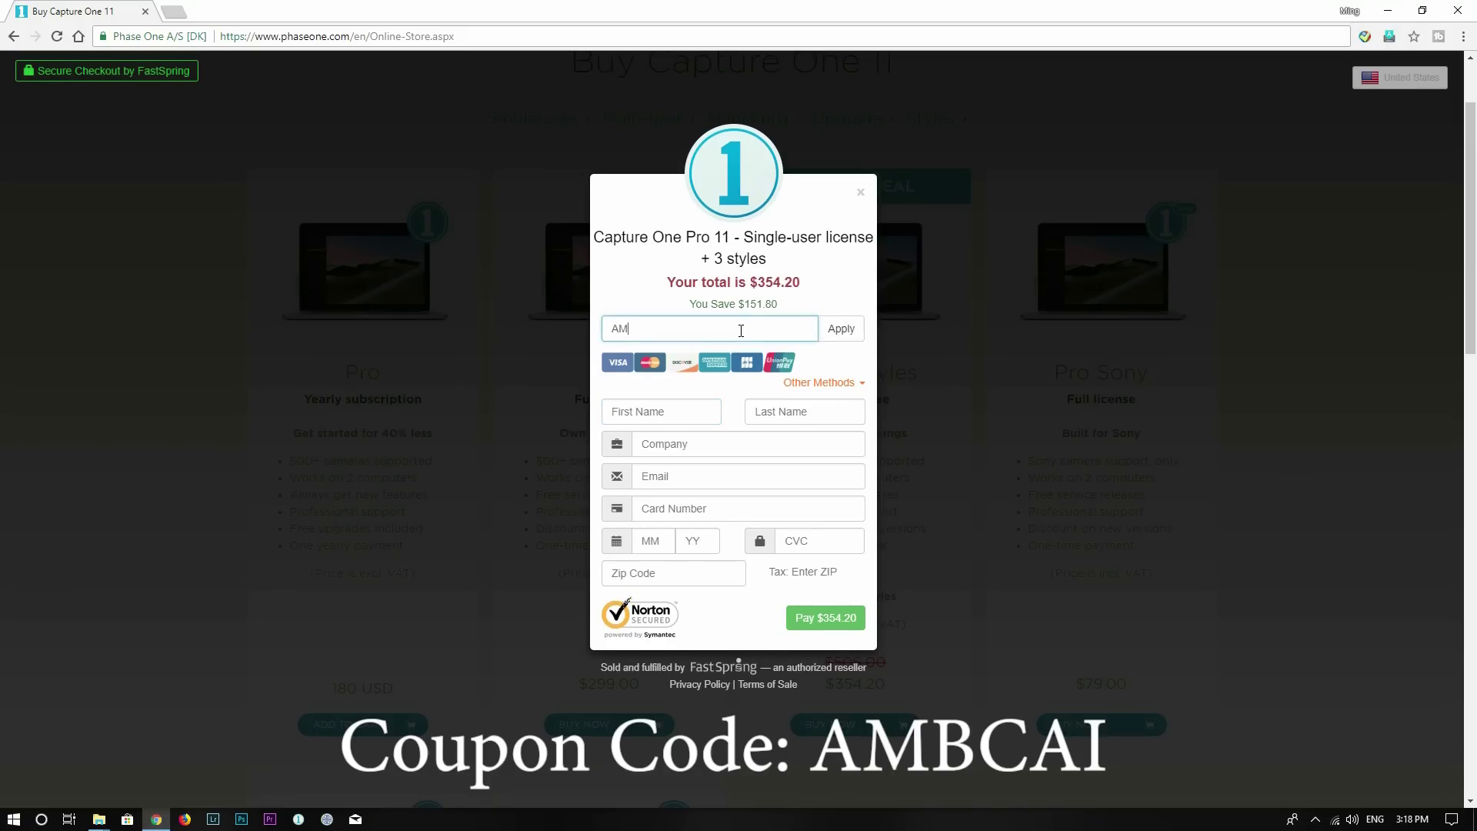
text(AMBCAI)
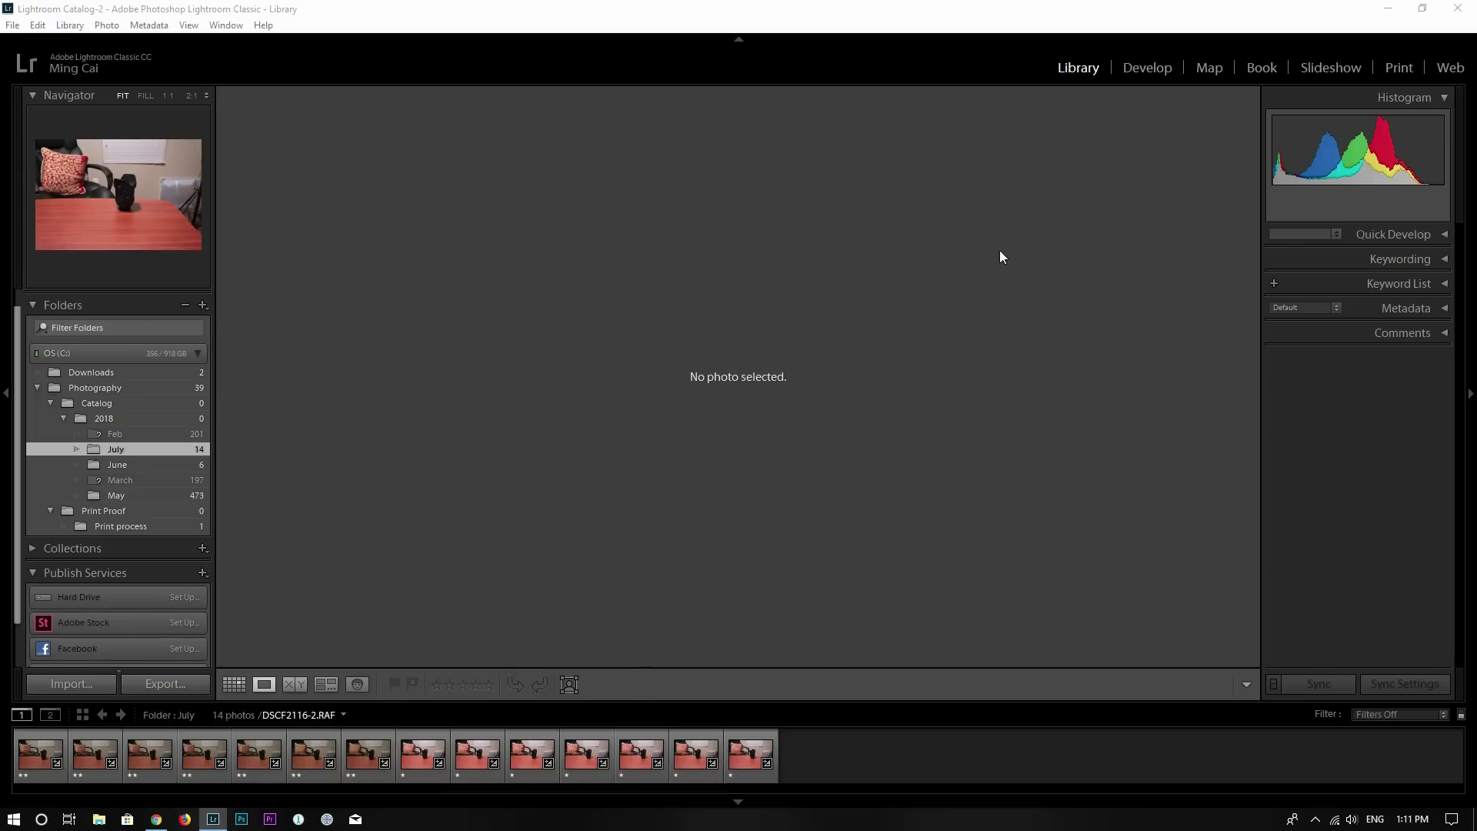
Open the ISO 12800 shot DSCF2116-2.RAF in Develop with the Detail panel collapsed.
click(1154, 67)
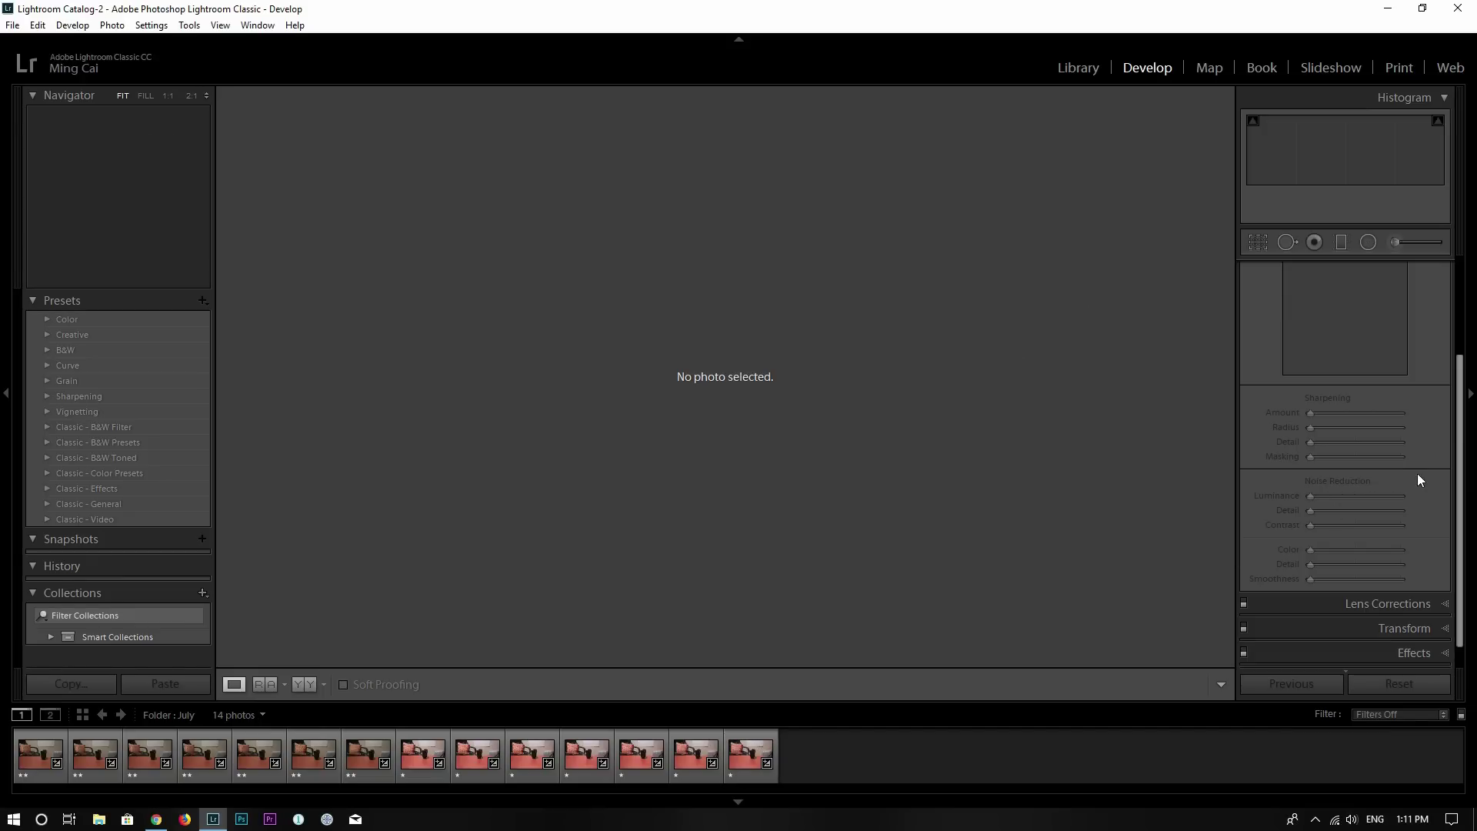
click(753, 773)
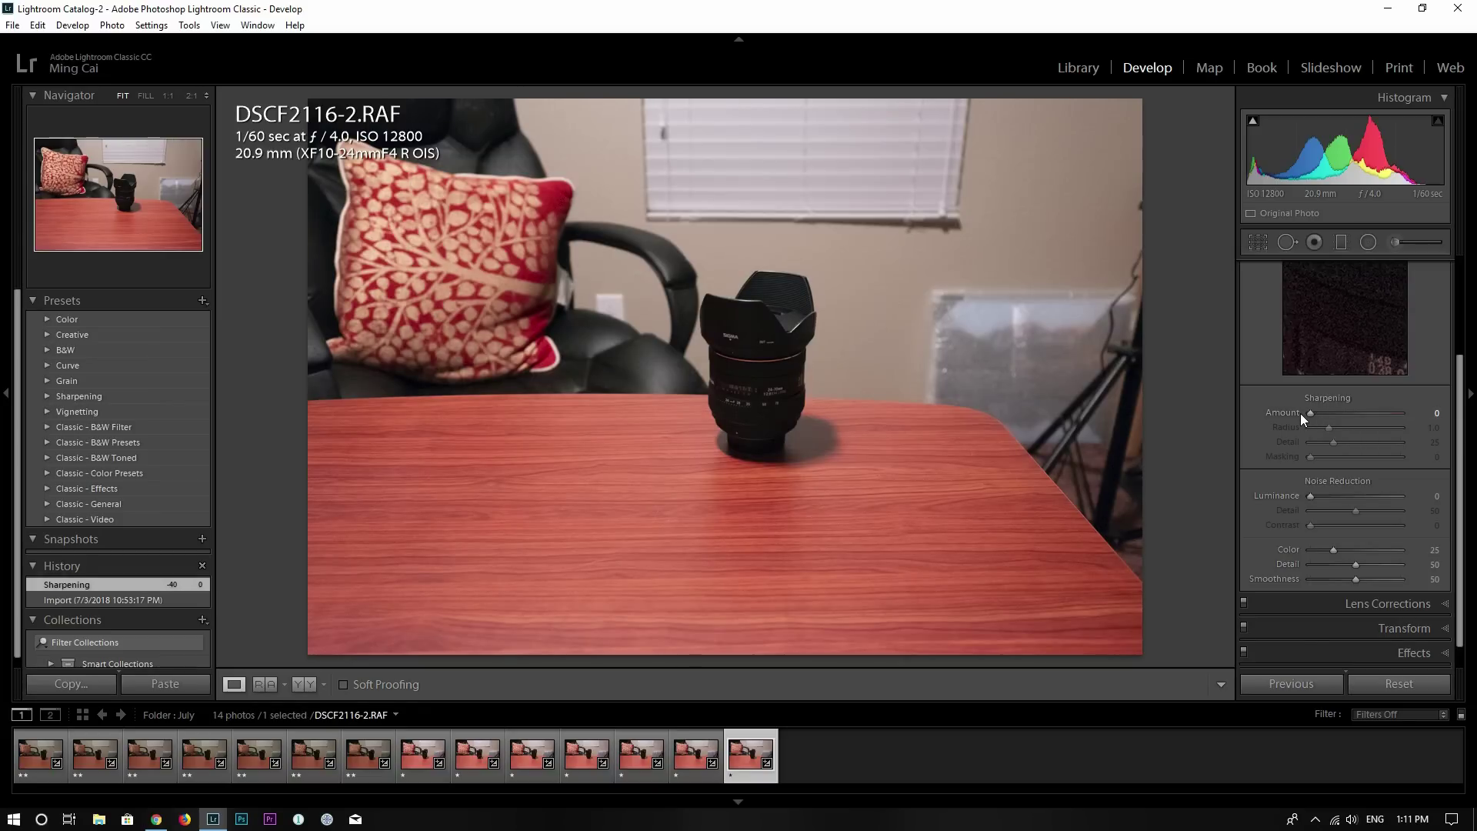
drag(1463, 432, 1464, 384)
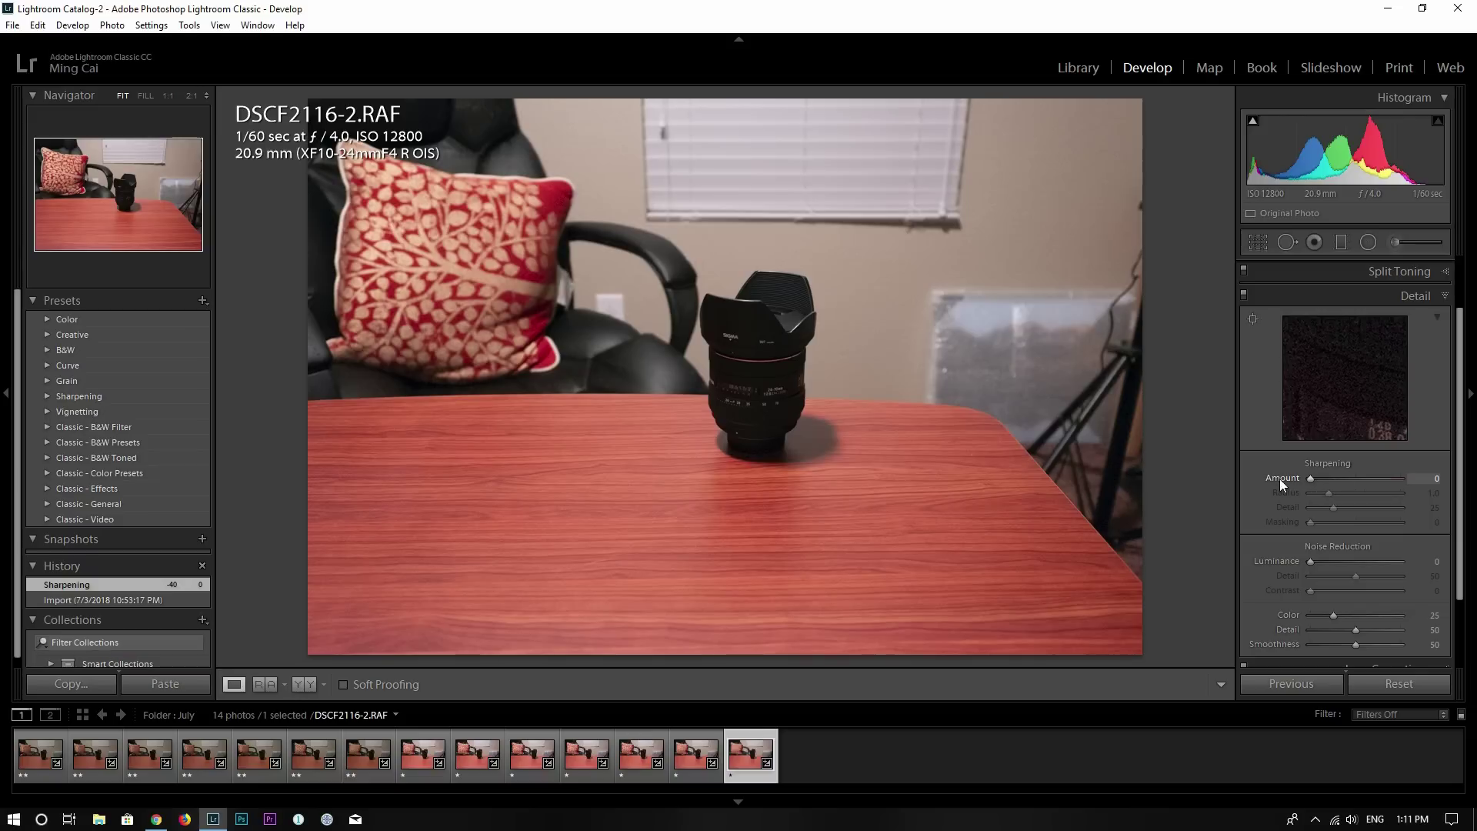
click(1349, 297)
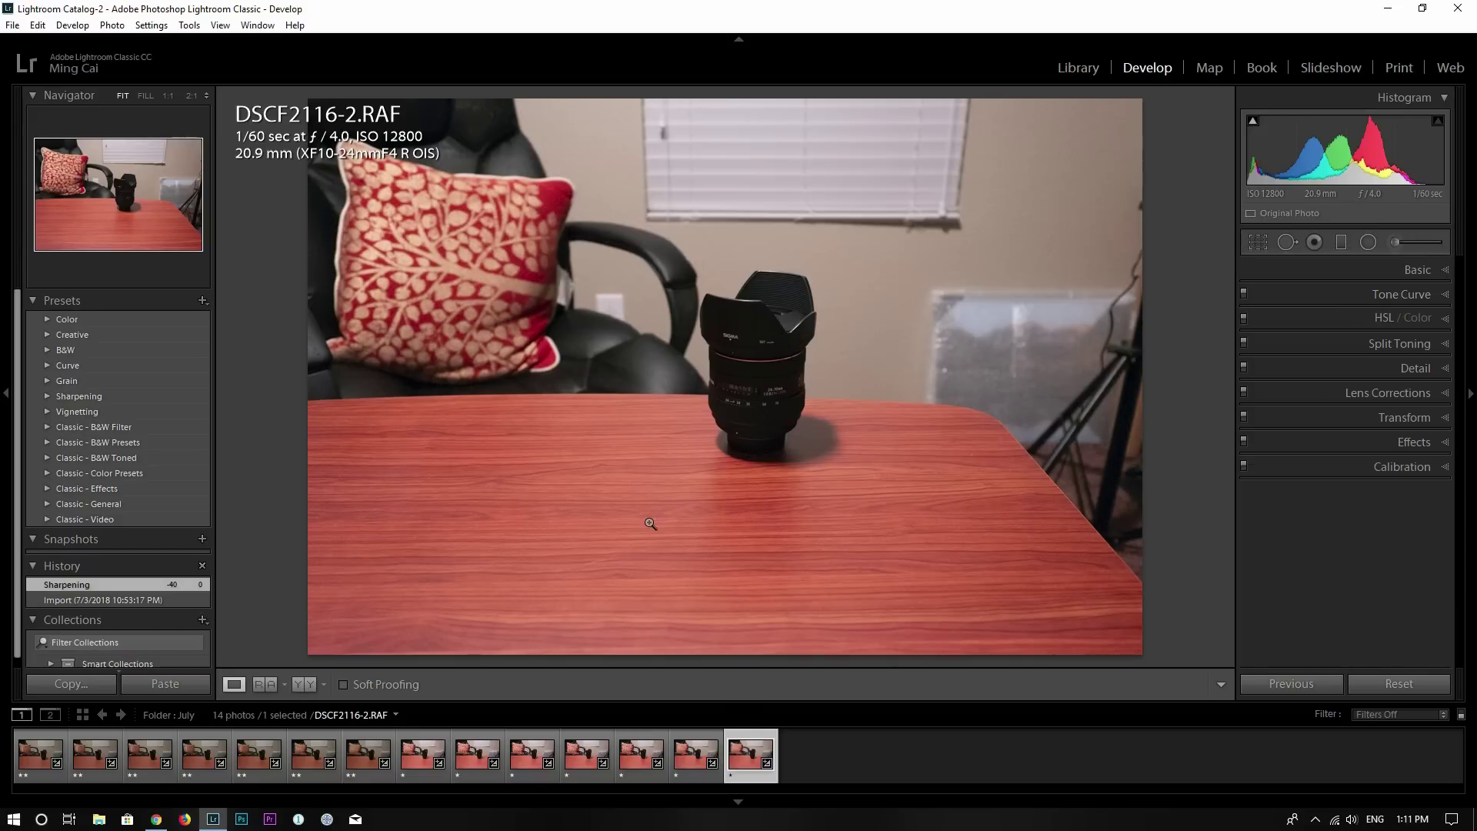
Select DSCF2133.RAF and DSCF2110-2.RAF together and show them in Library Compare view.
click(423, 756)
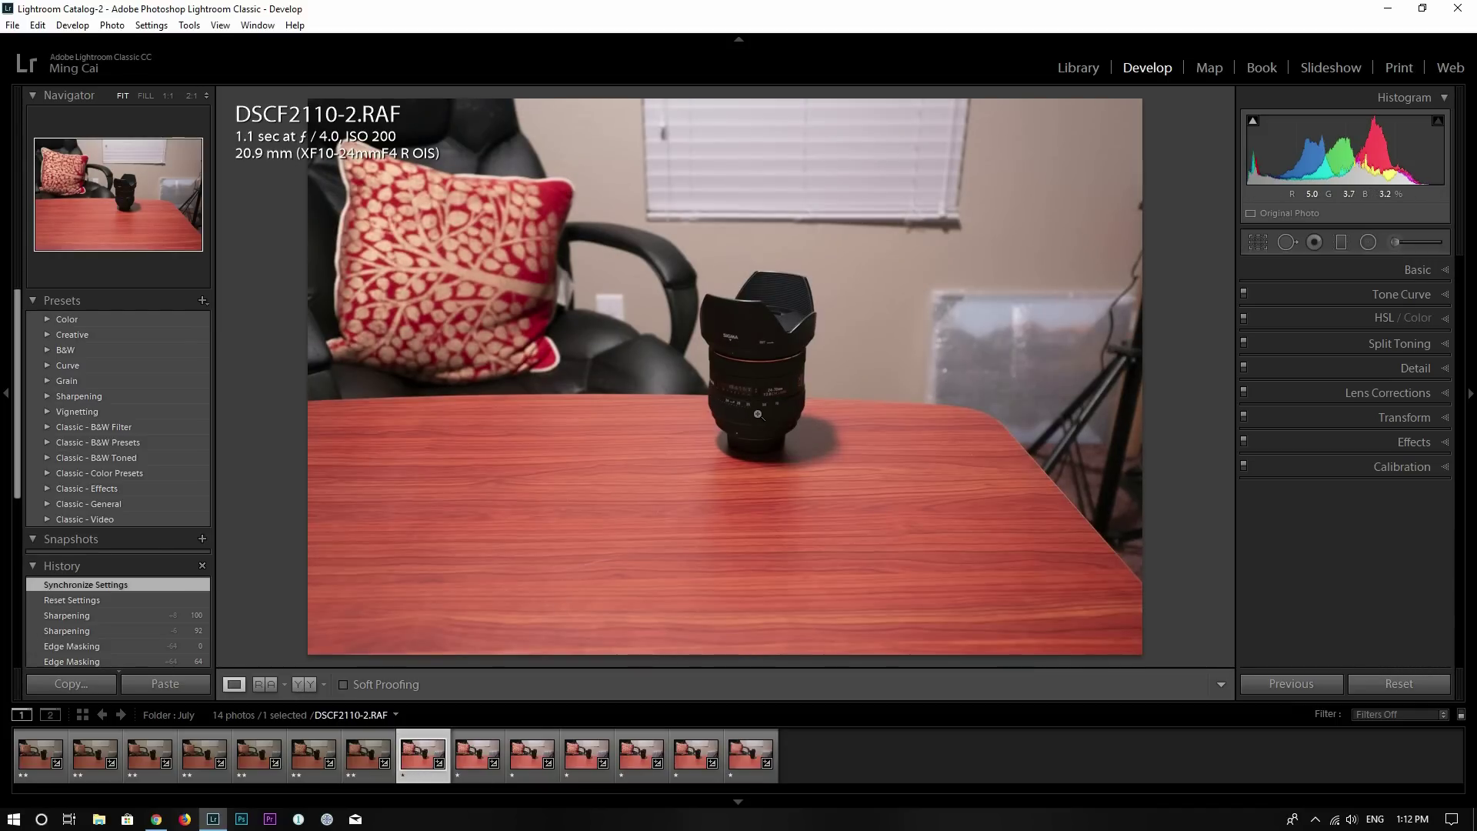
click(1084, 69)
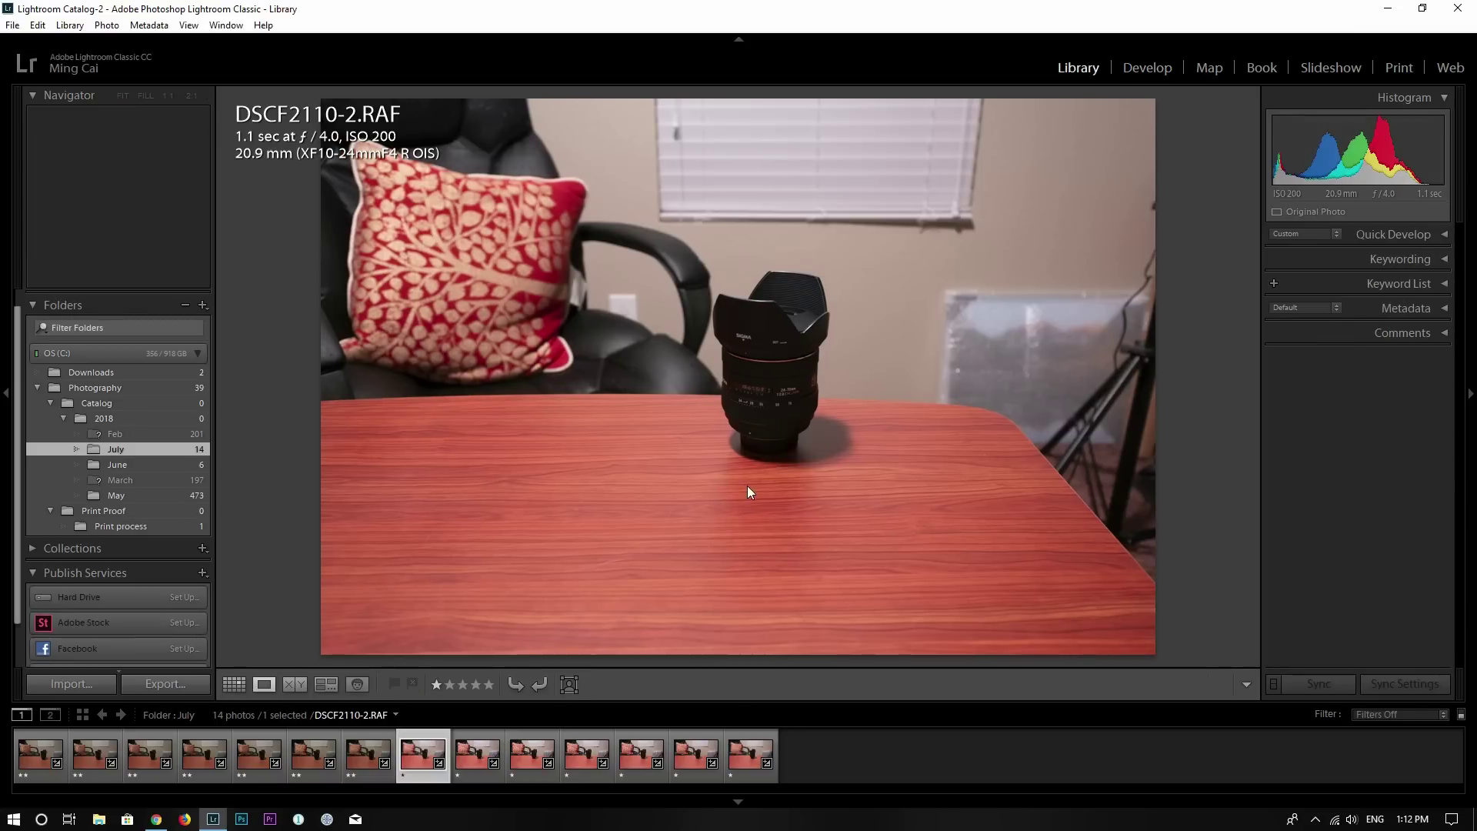
key(Home)
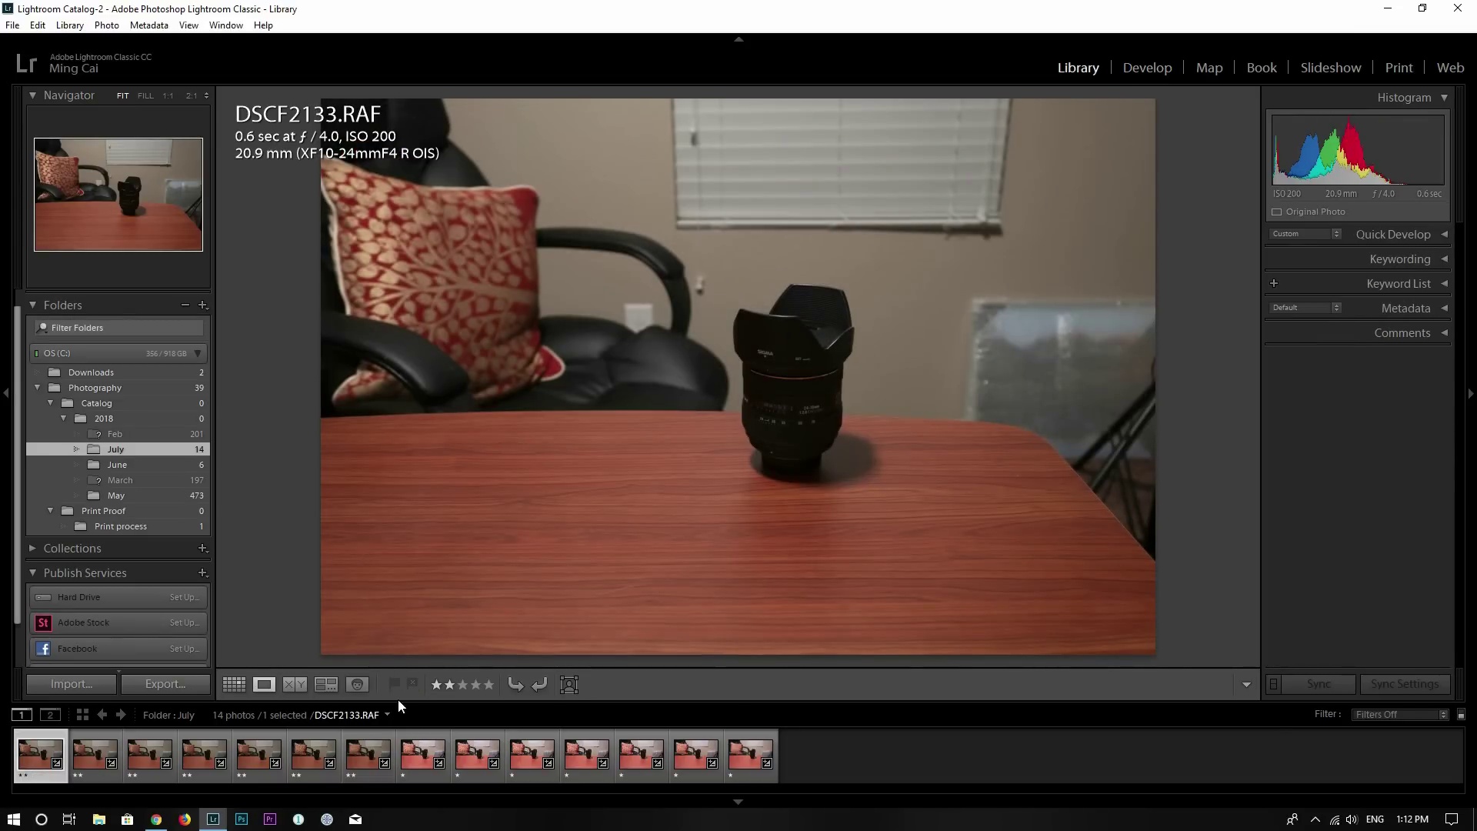
ctrl+click(423, 754)
click(296, 684)
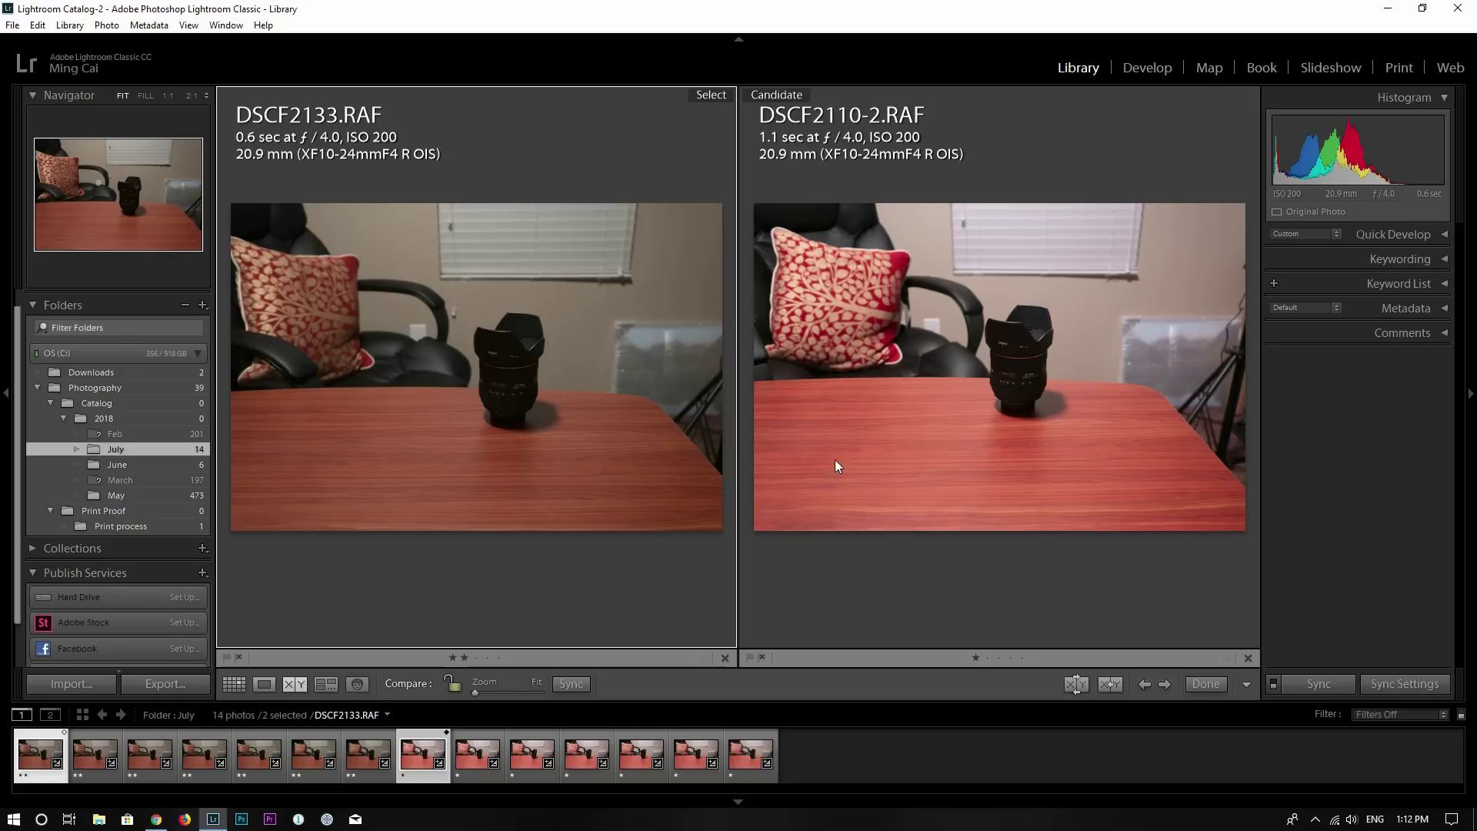
Zoom both DSCF2133.RAF and DSCF2110-2.RAF to 1:1 in Compare view.
click(1037, 404)
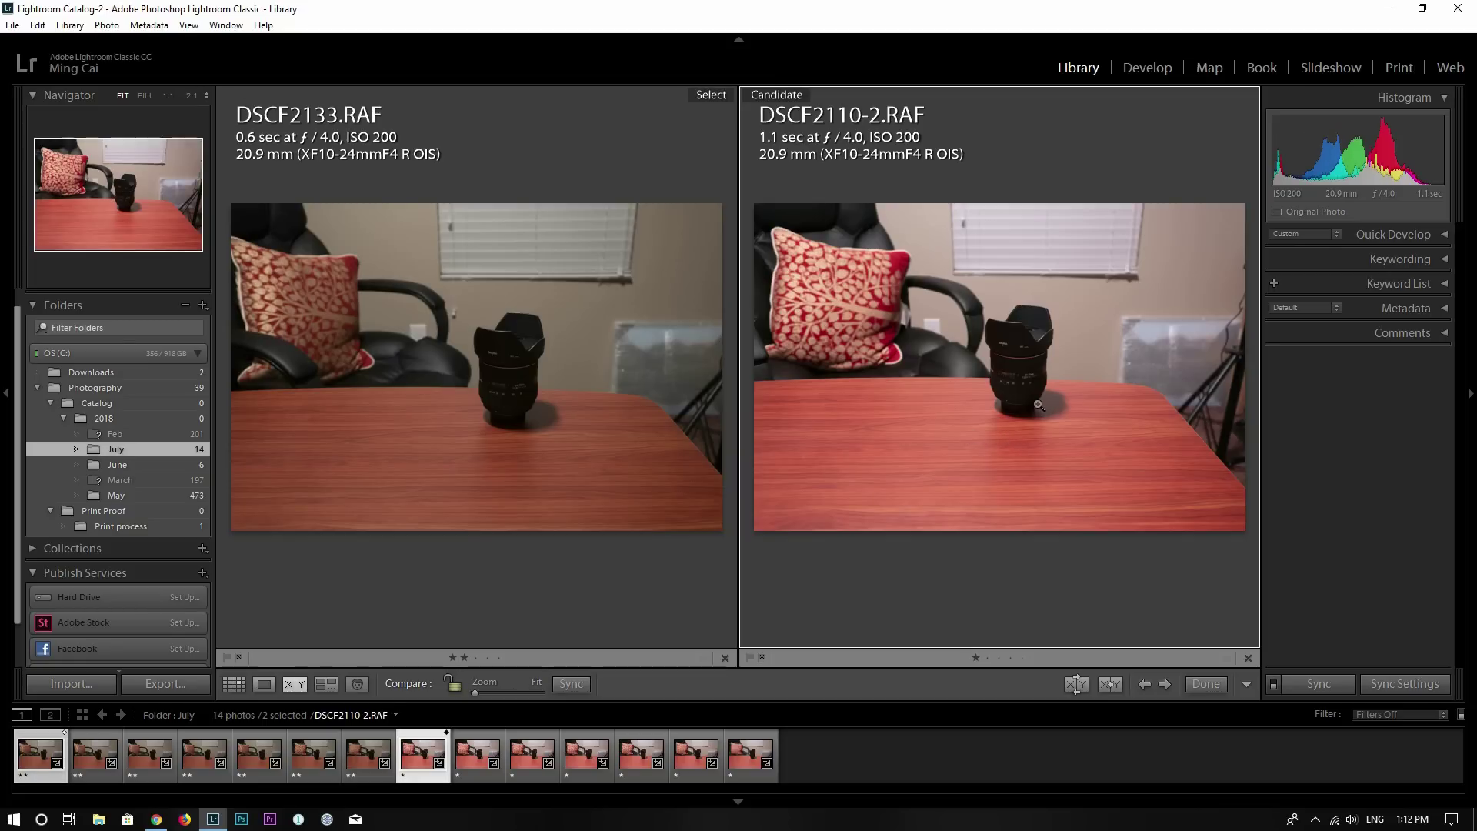
click(1036, 403)
click(524, 416)
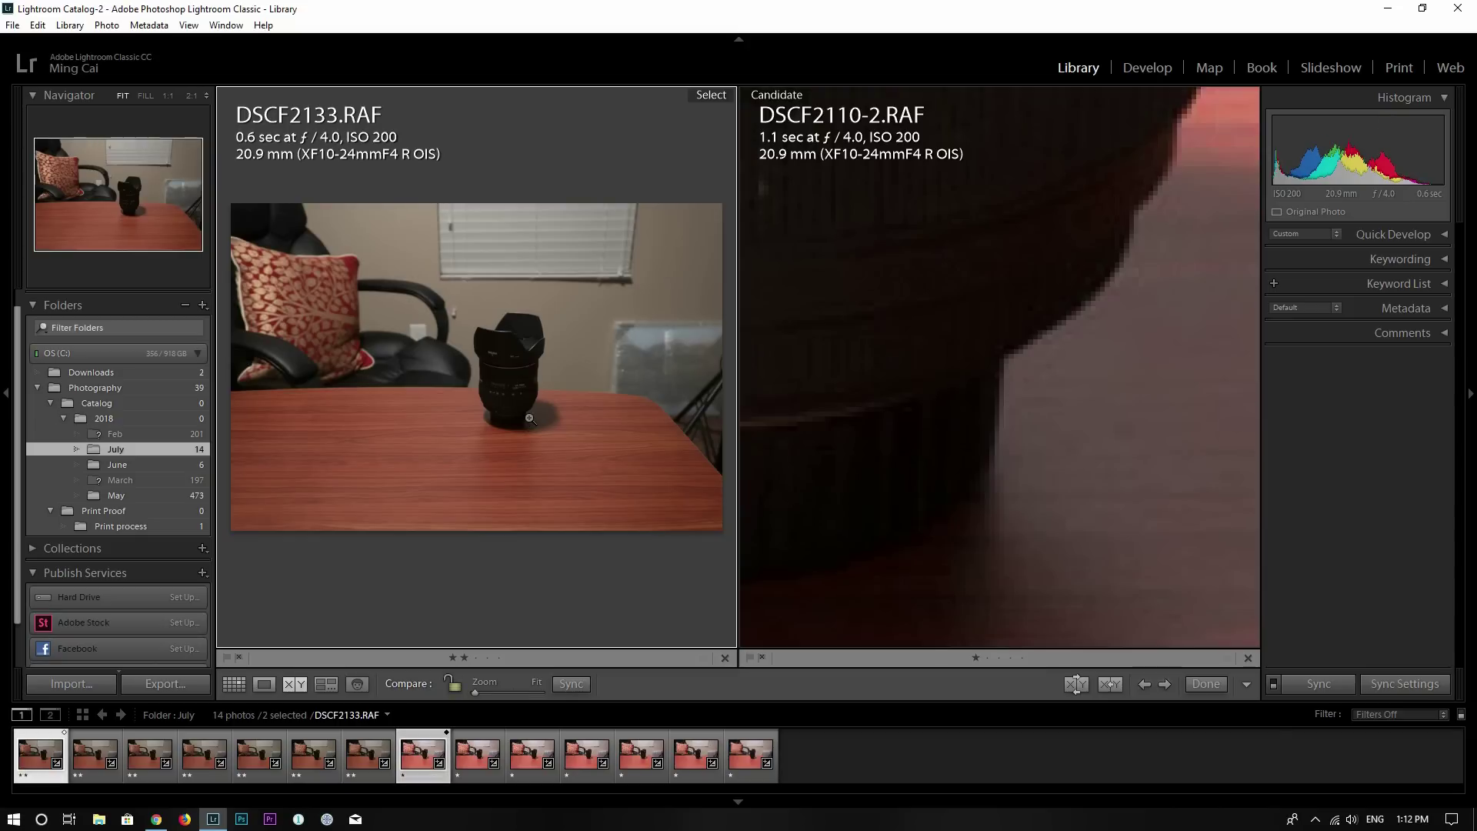
click(528, 419)
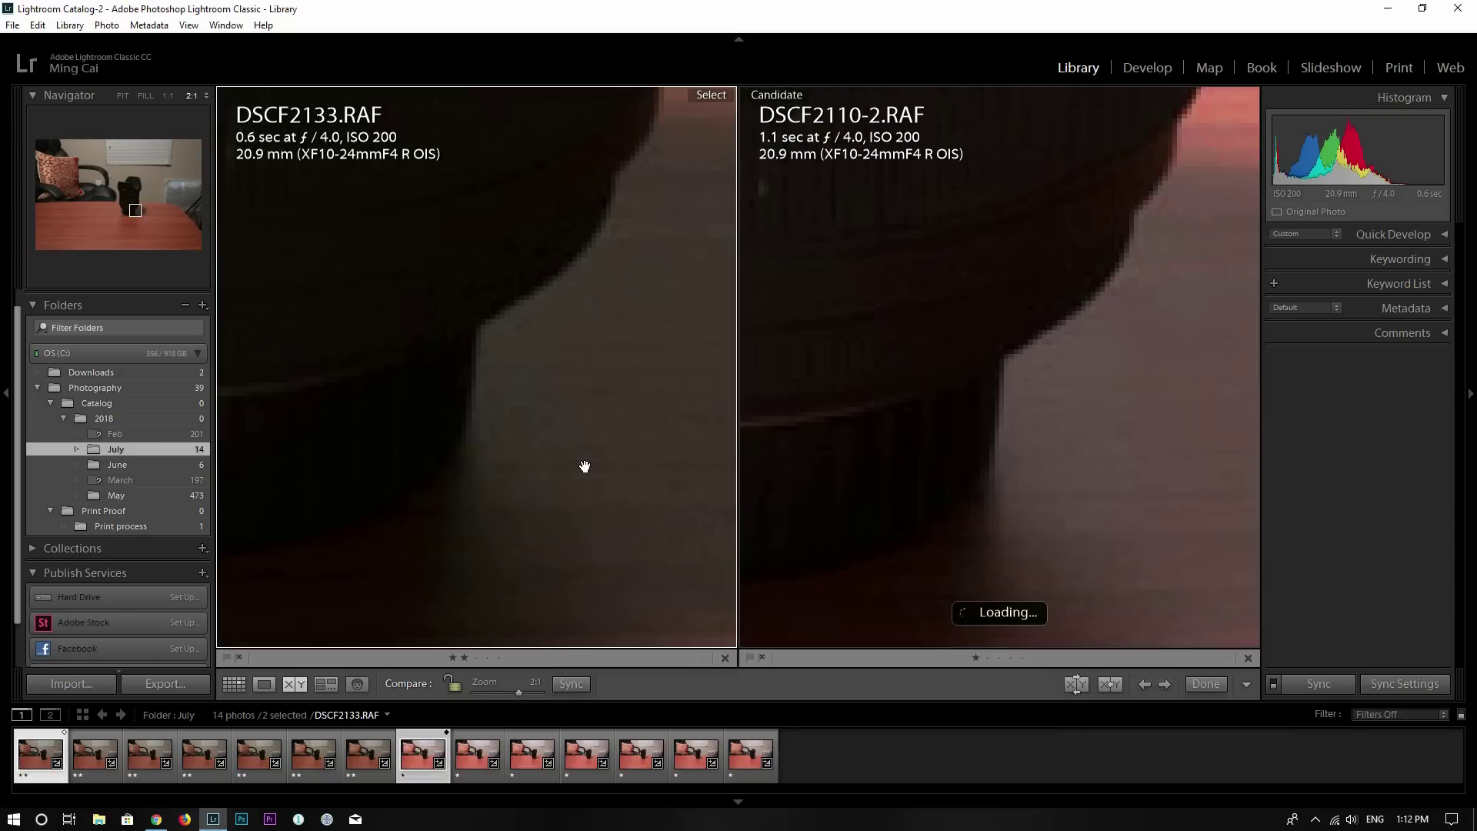
click(167, 96)
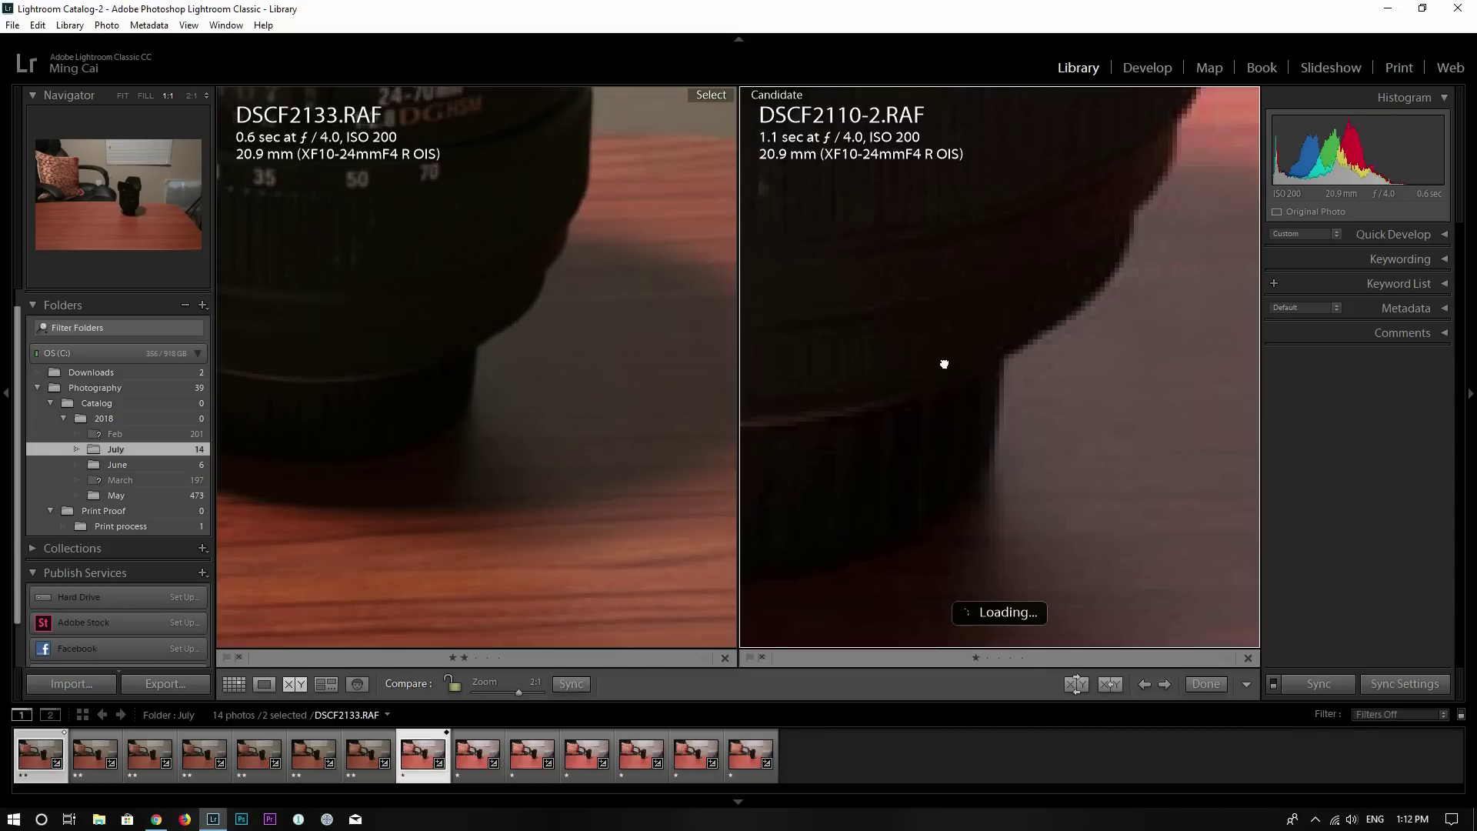
click(943, 435)
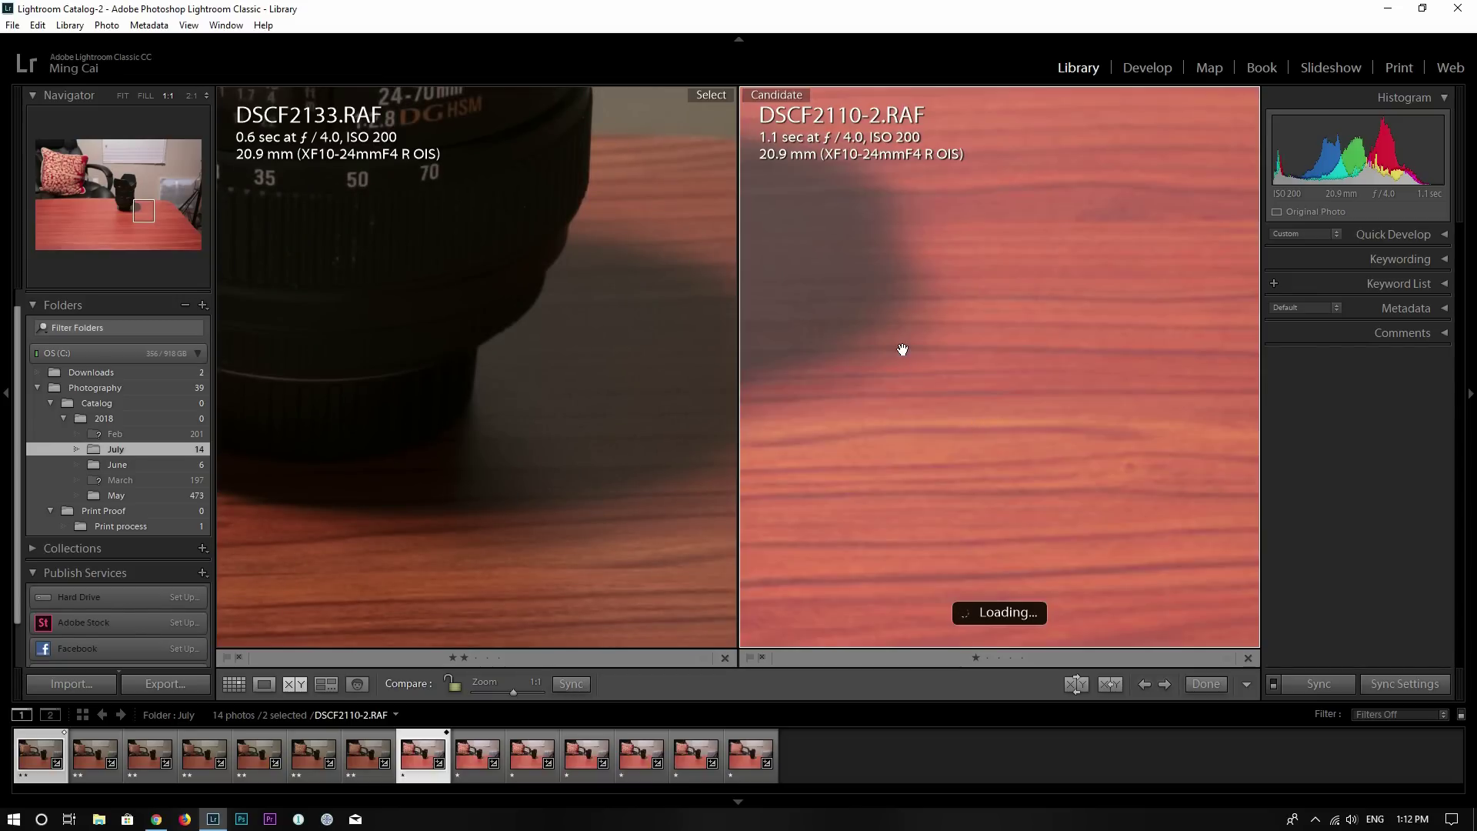
Pan both images to frame the lens base and its shadow on the table.
drag(900, 350, 1141, 471)
drag(1006, 404, 1085, 401)
drag(530, 463, 427, 501)
drag(963, 467, 910, 505)
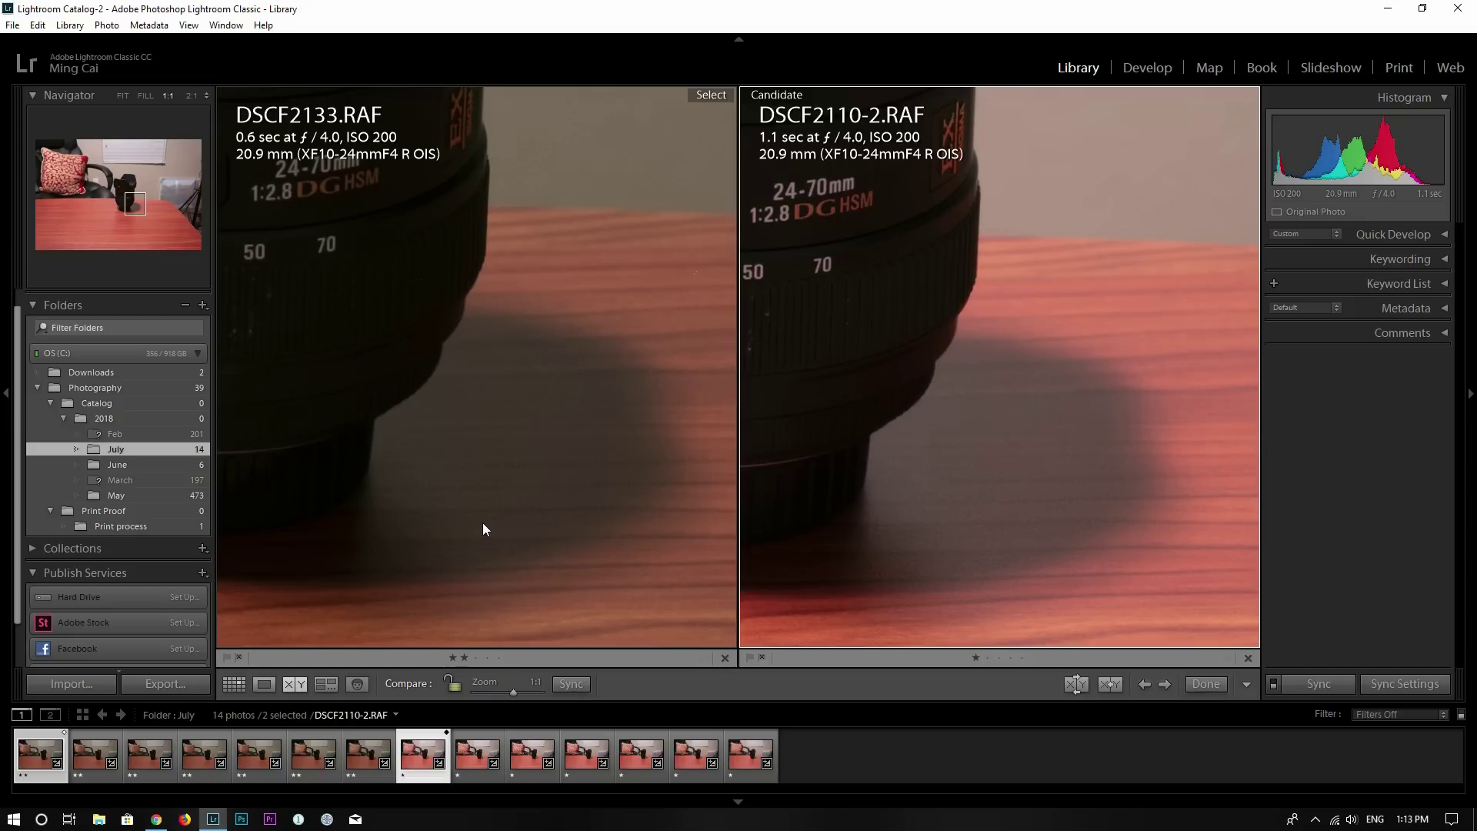
Select only DSCF2133.RAF in Develop and set its Exposure to +1.00.
click(1147, 67)
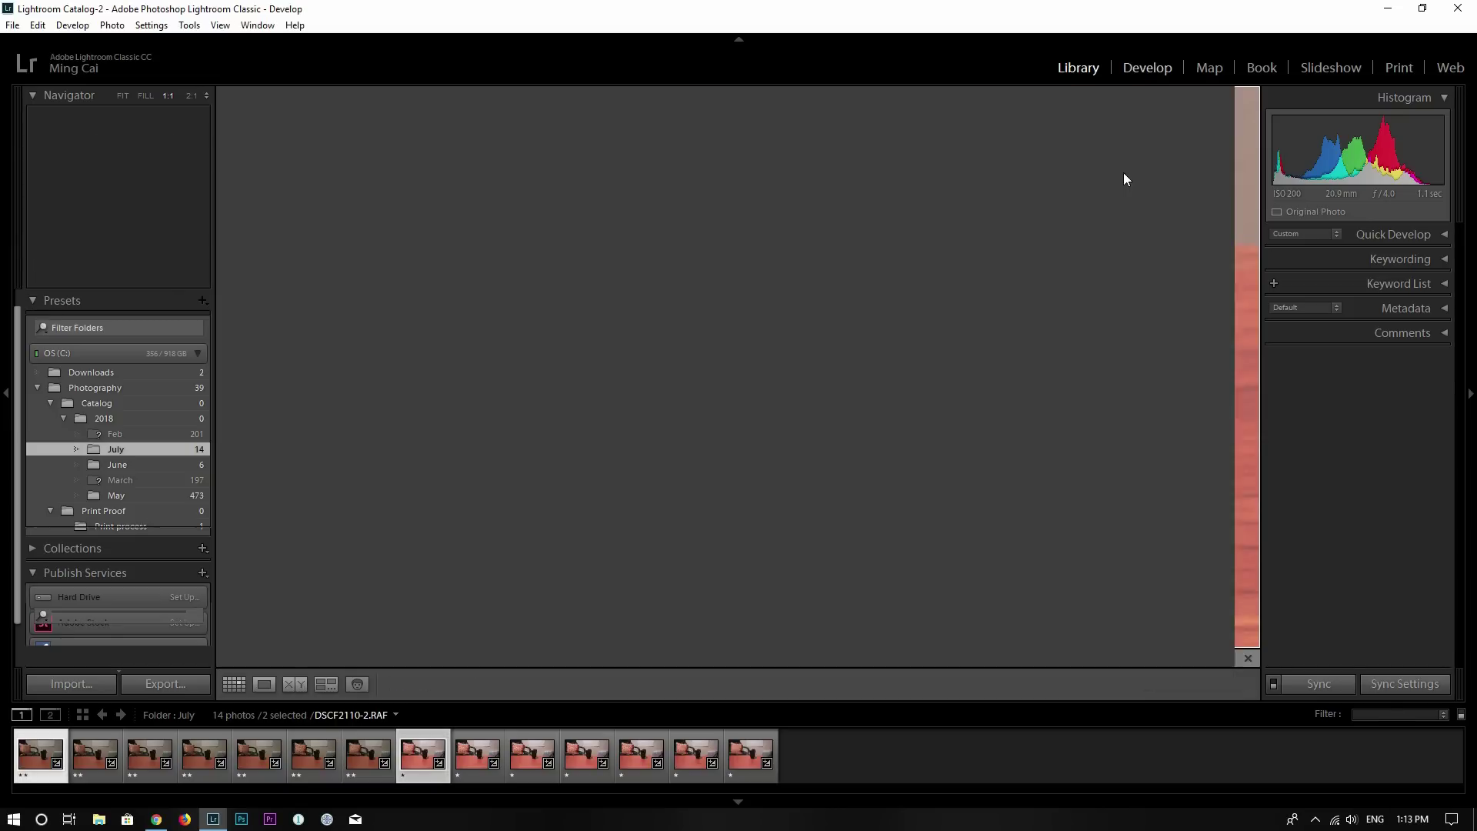
click(836, 766)
click(40, 755)
click(1395, 273)
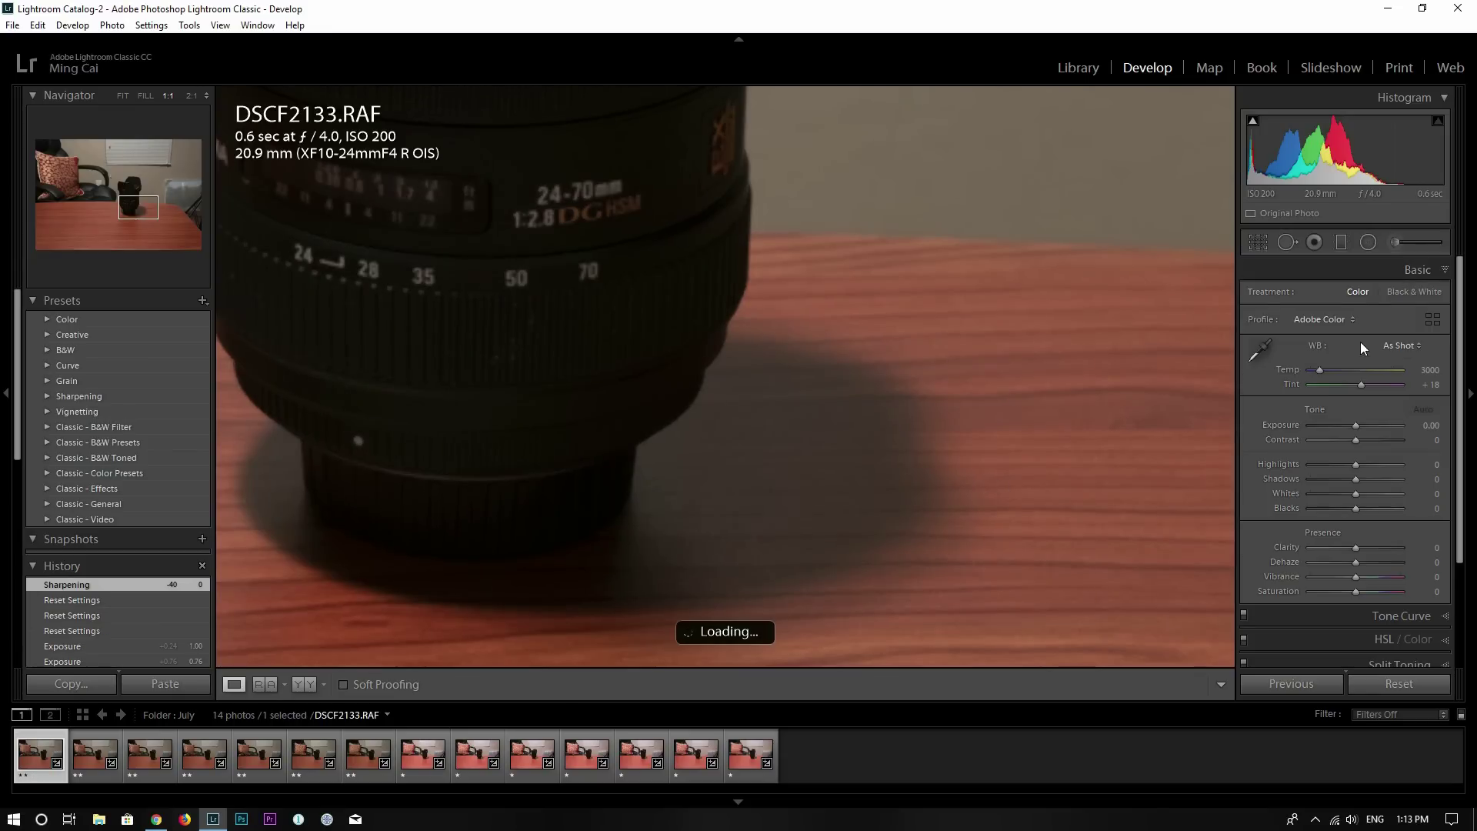
click(1427, 427)
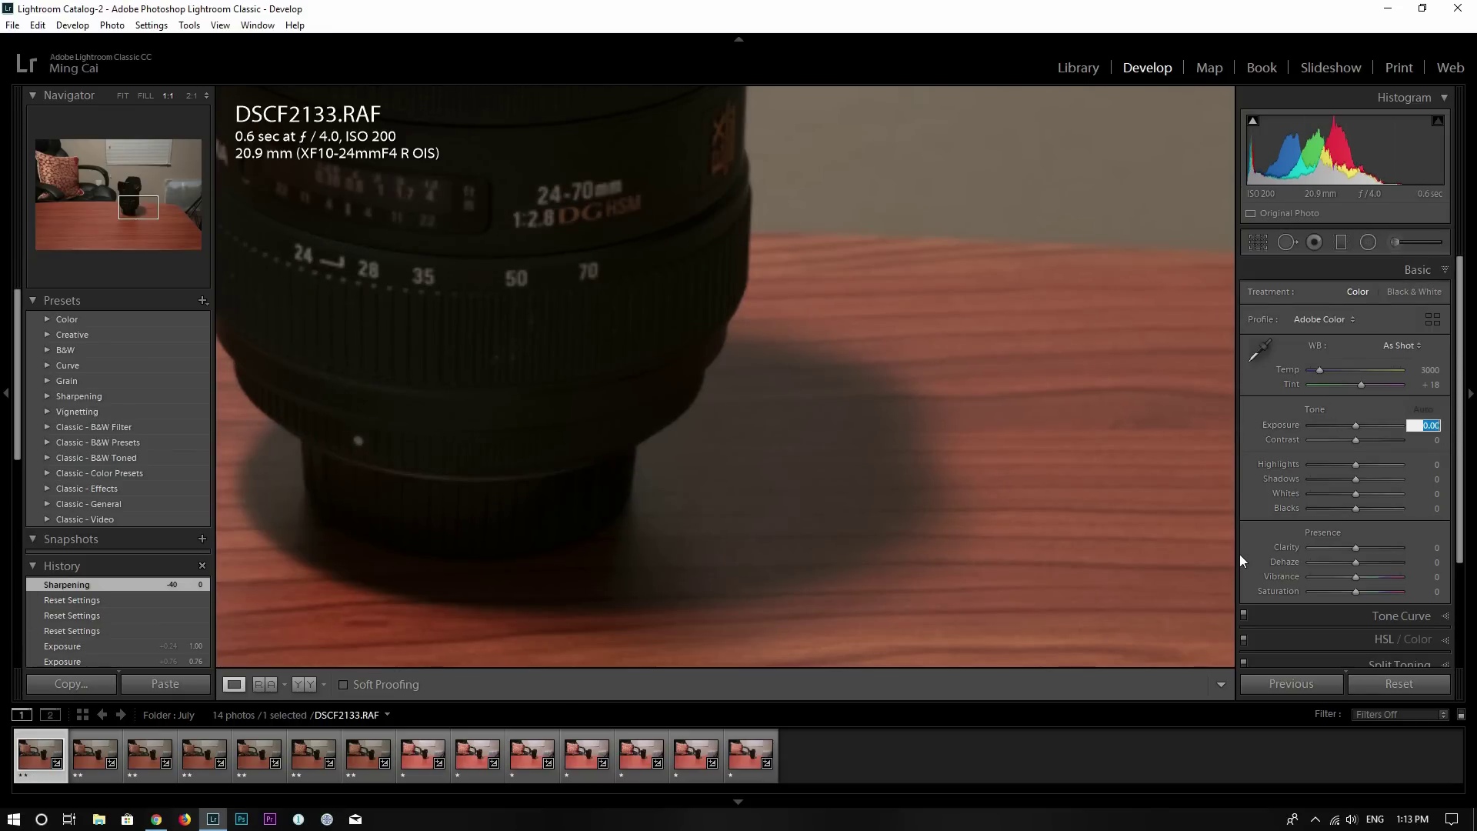
text(1)
key(Return)
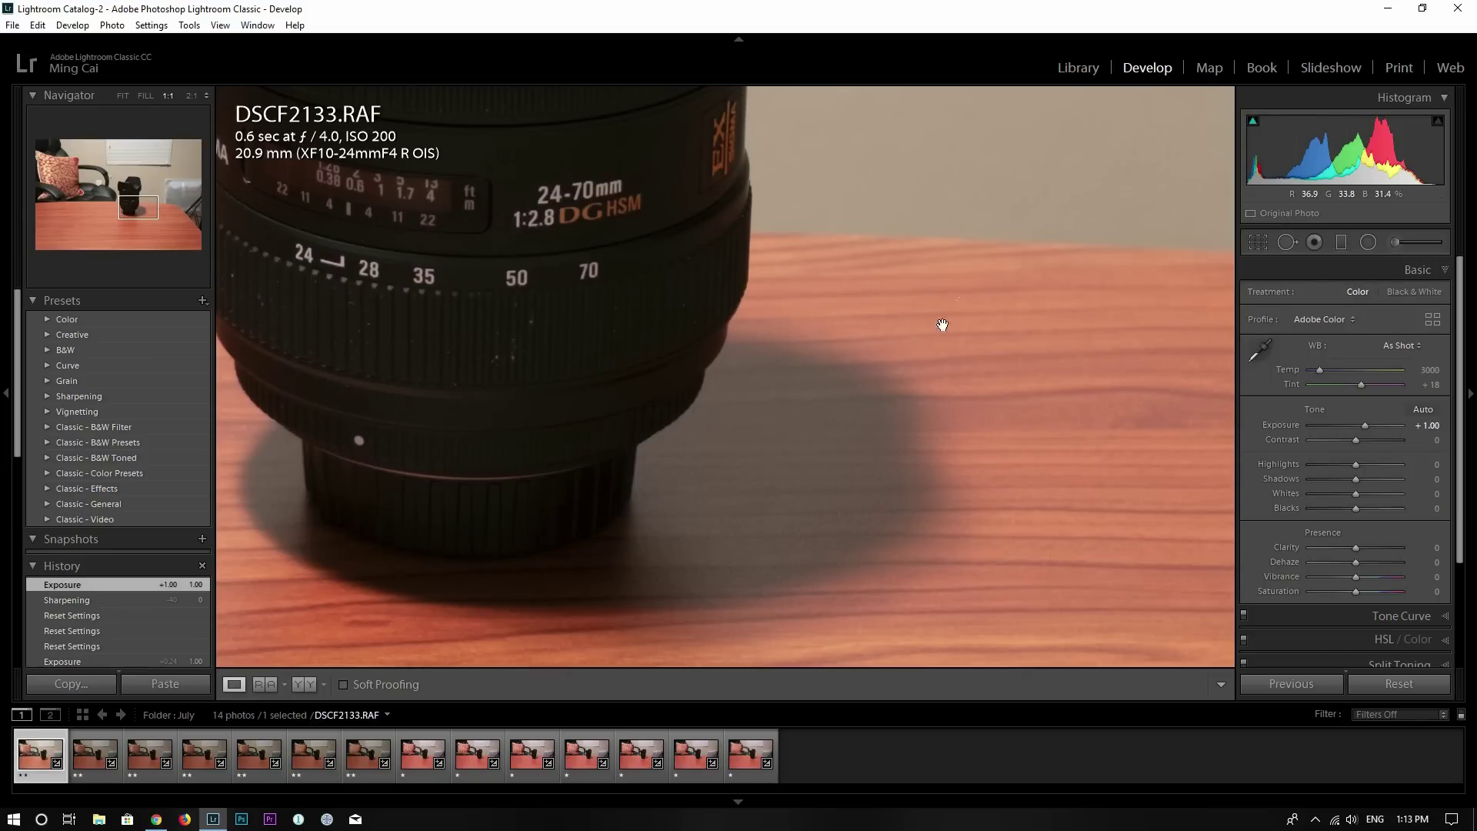
click(1071, 68)
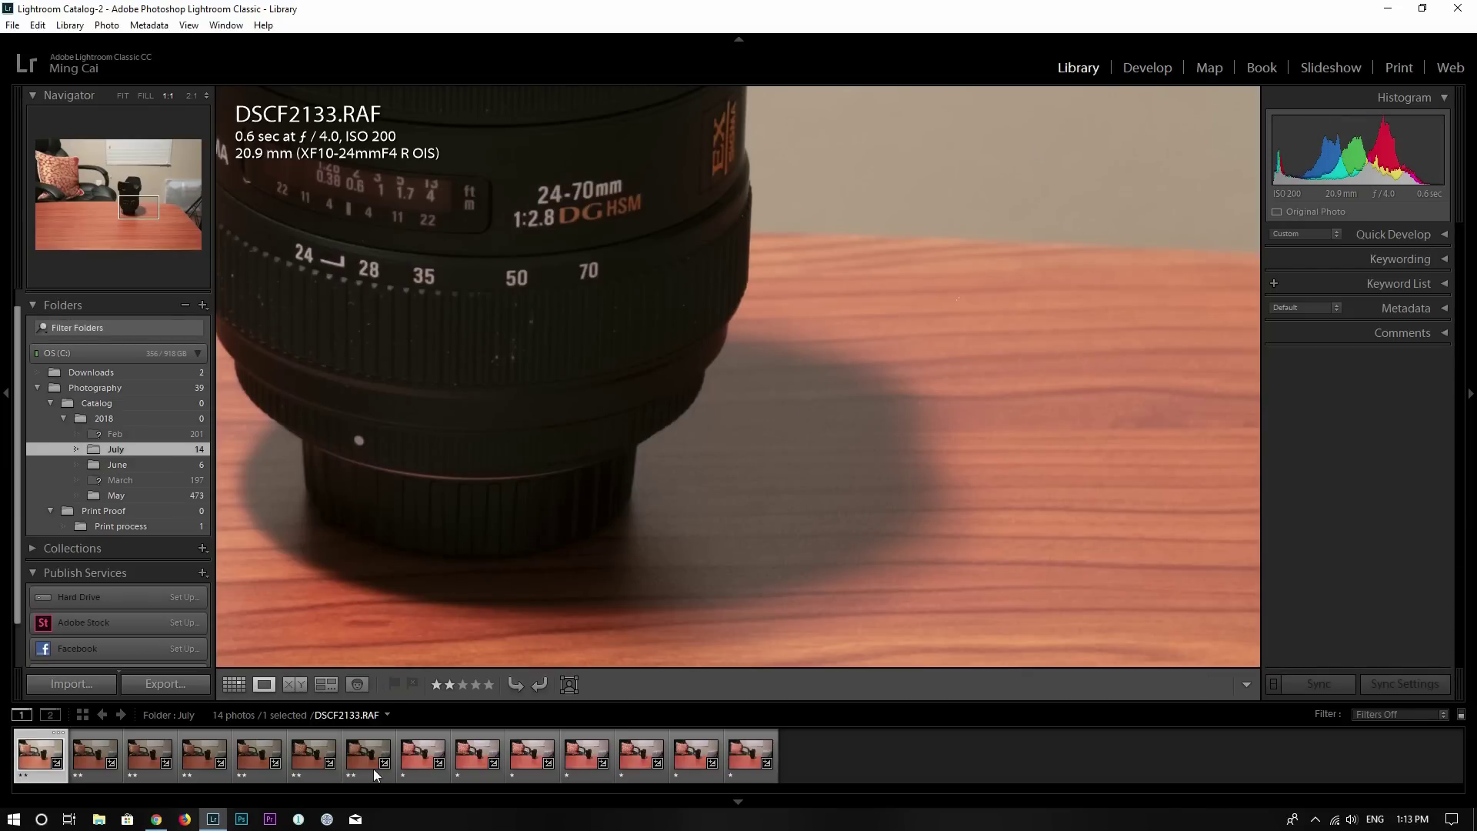
Compare the brightened DSCF2133.RAF with DSCF2110-2.RAF, both framed on the lens base.
ctrl+click(425, 763)
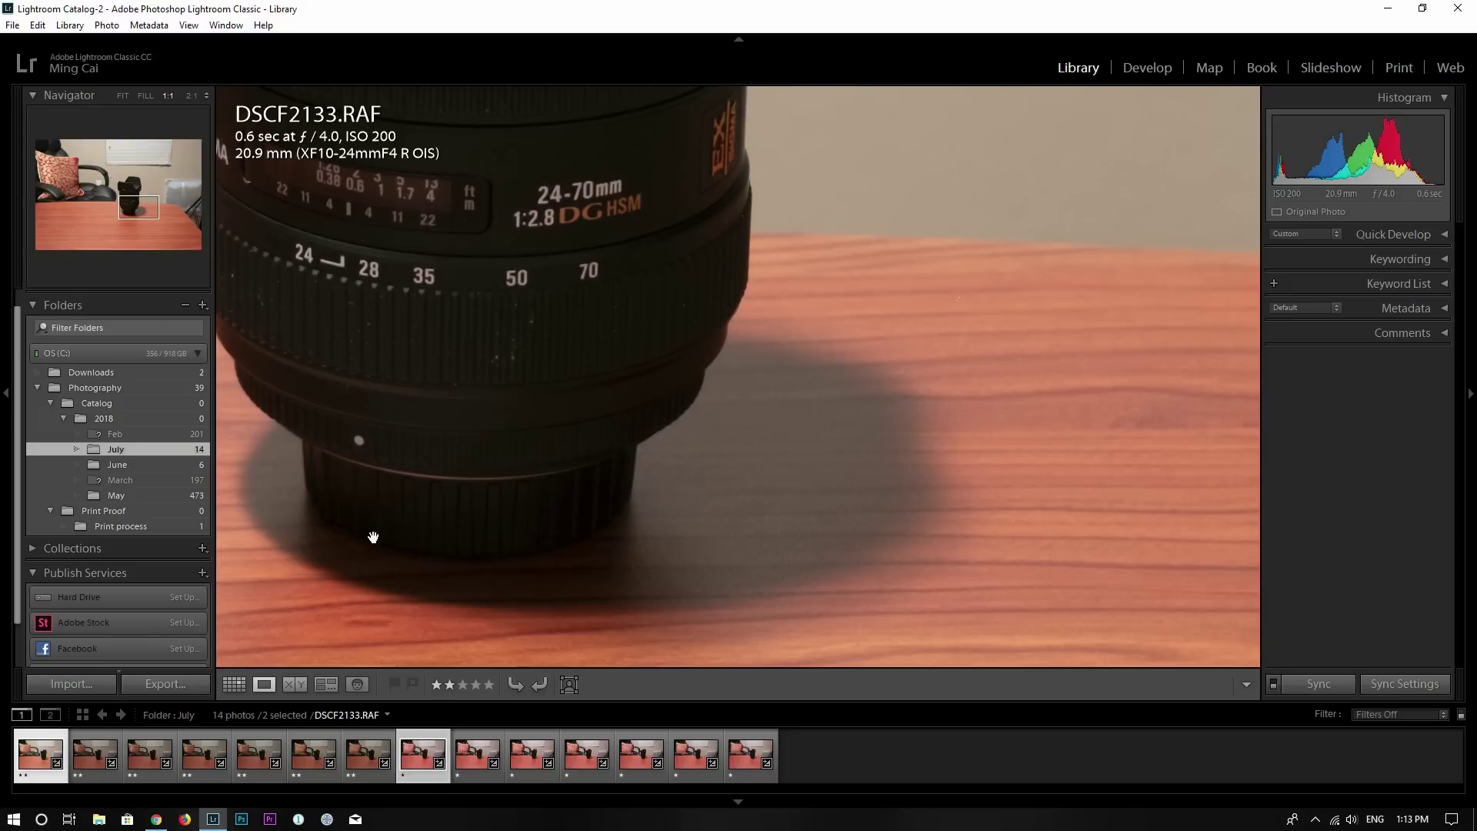
click(295, 684)
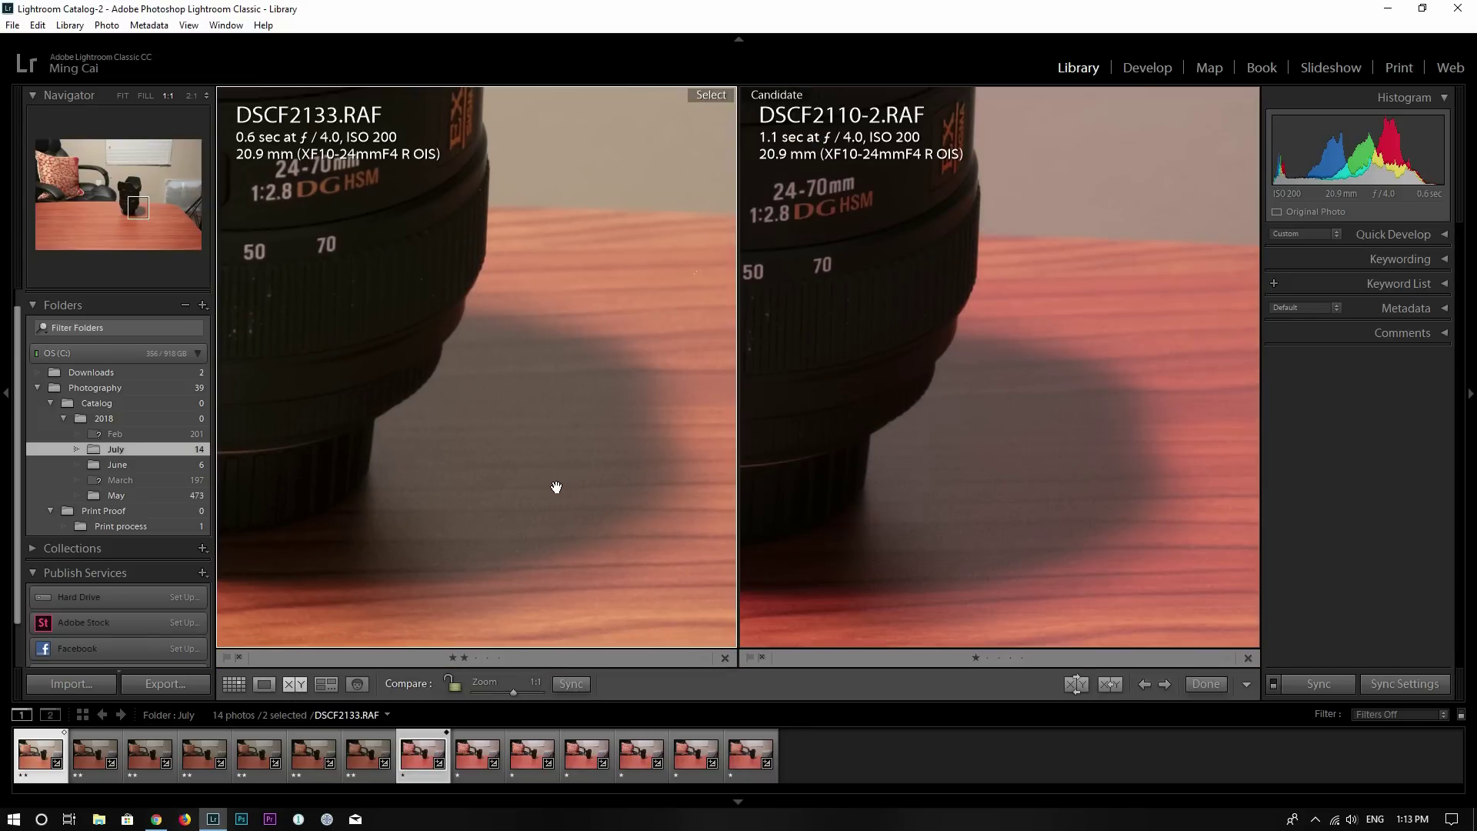
drag(563, 487, 620, 503)
drag(968, 511, 1015, 500)
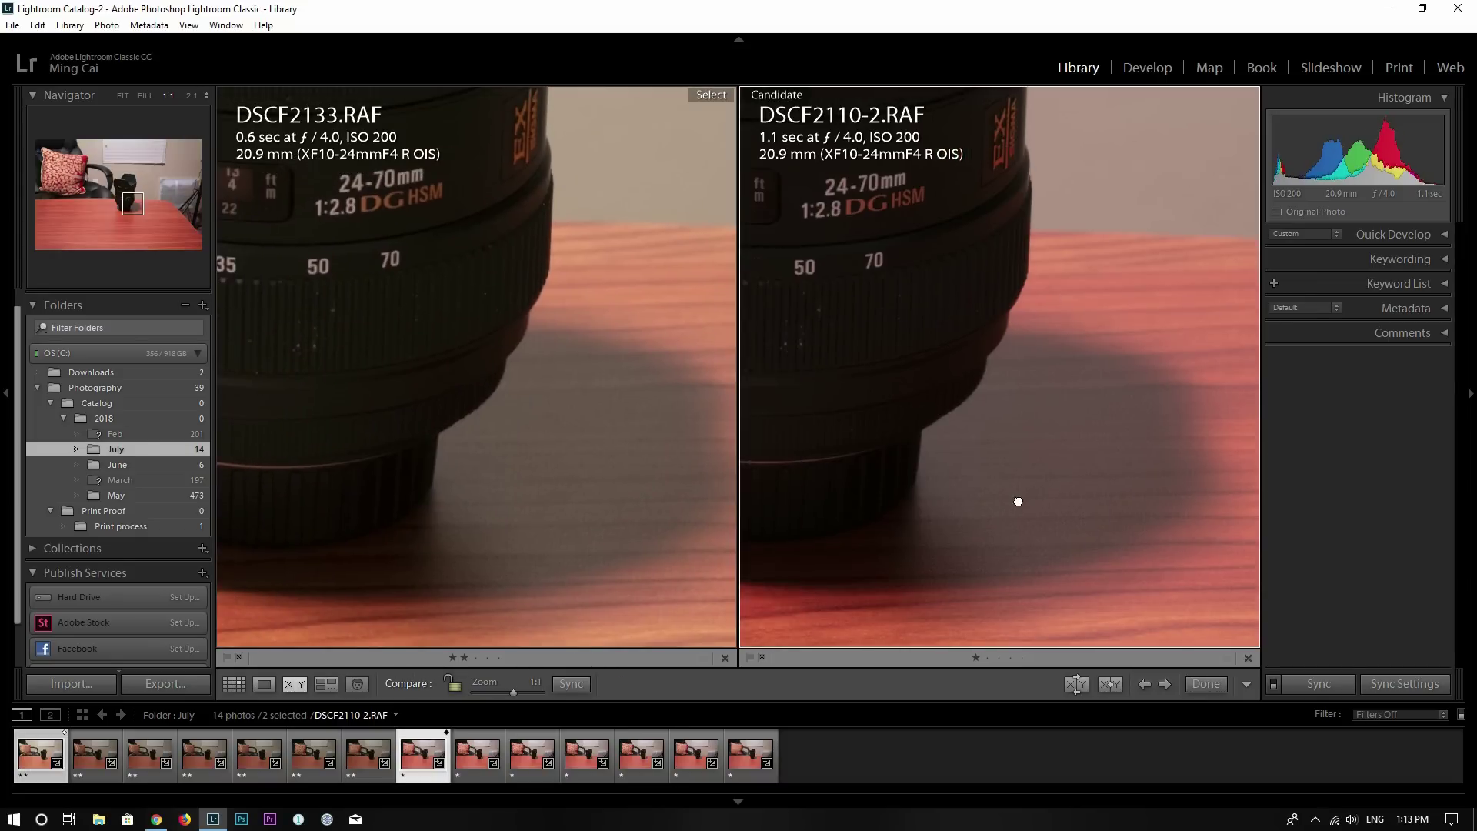
drag(540, 504, 511, 492)
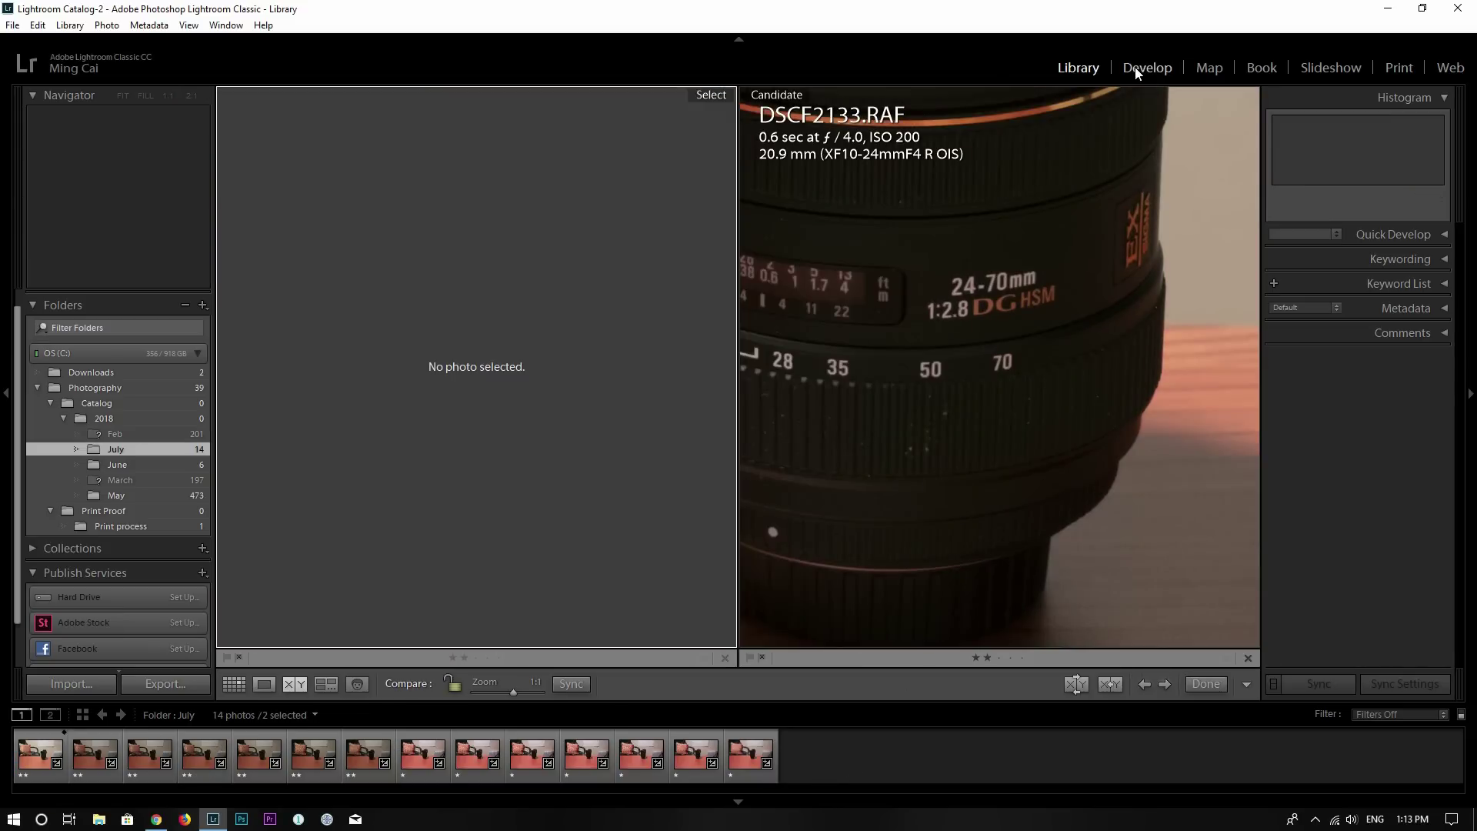
Select only DSCF2133.RAF in Develop and set its Detail Sharpening Amount to 100.
click(1145, 68)
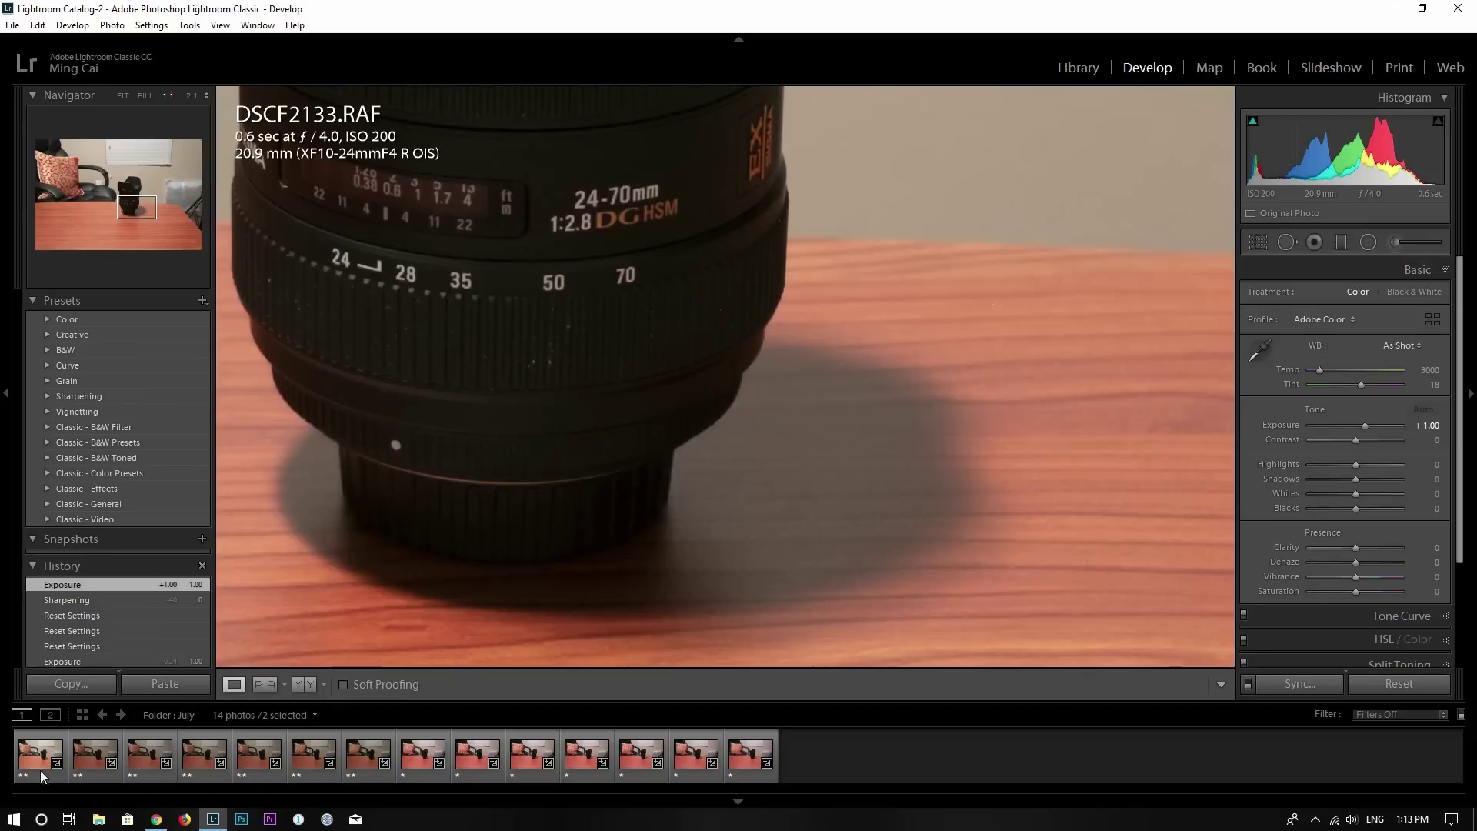
click(878, 773)
click(32, 762)
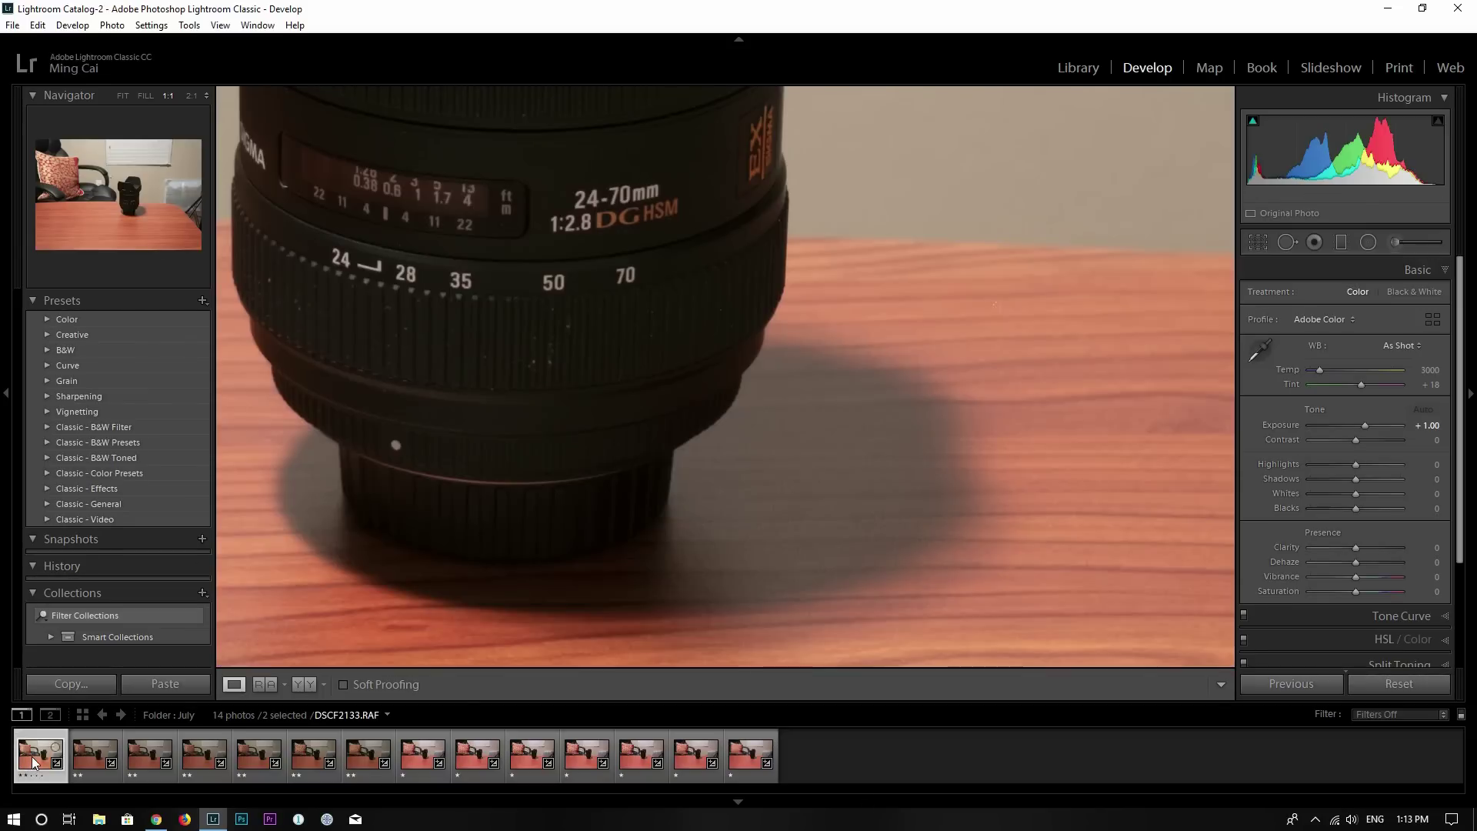
click(1469, 442)
click(1470, 443)
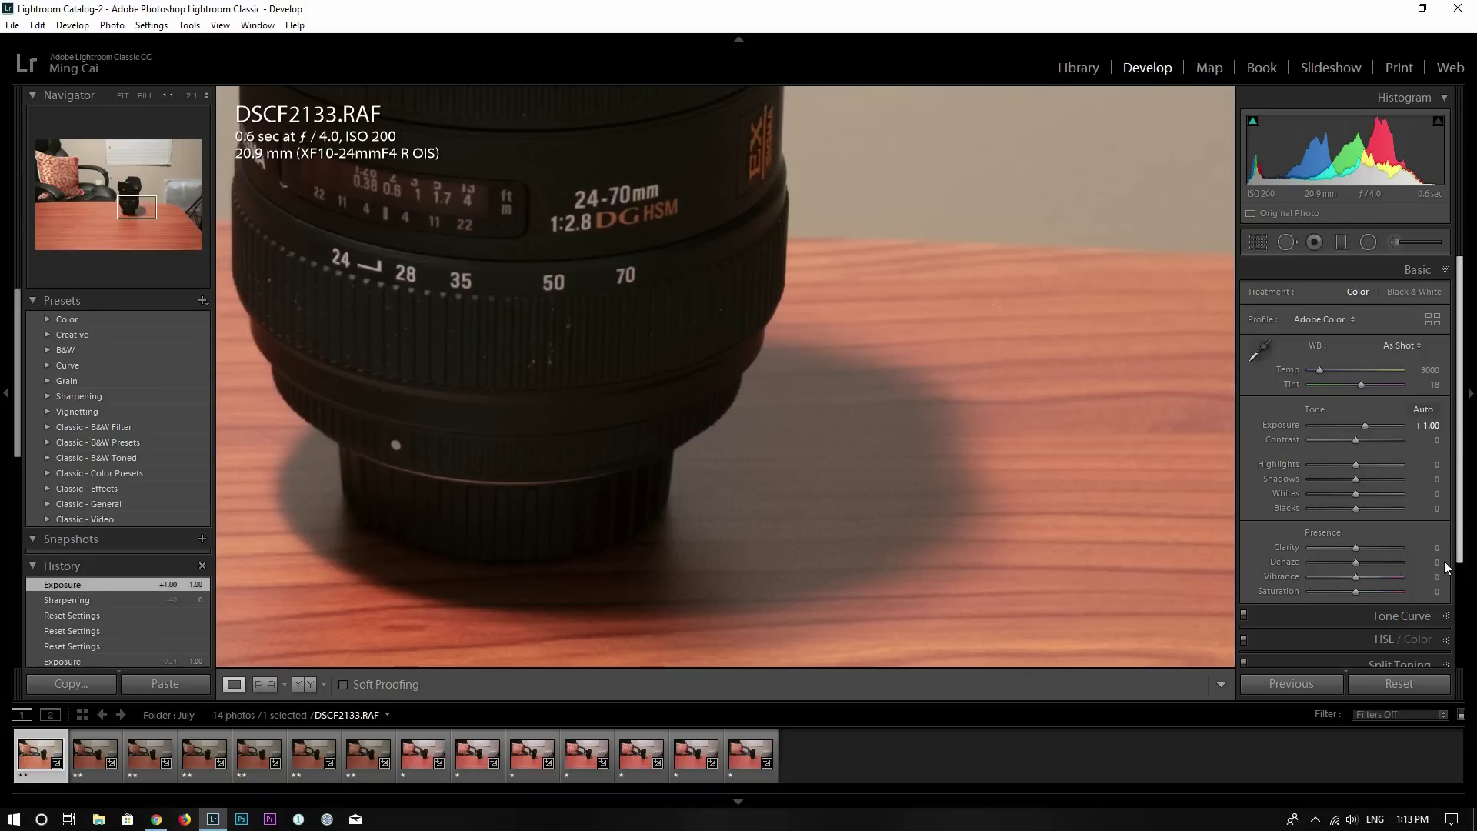
click(1360, 552)
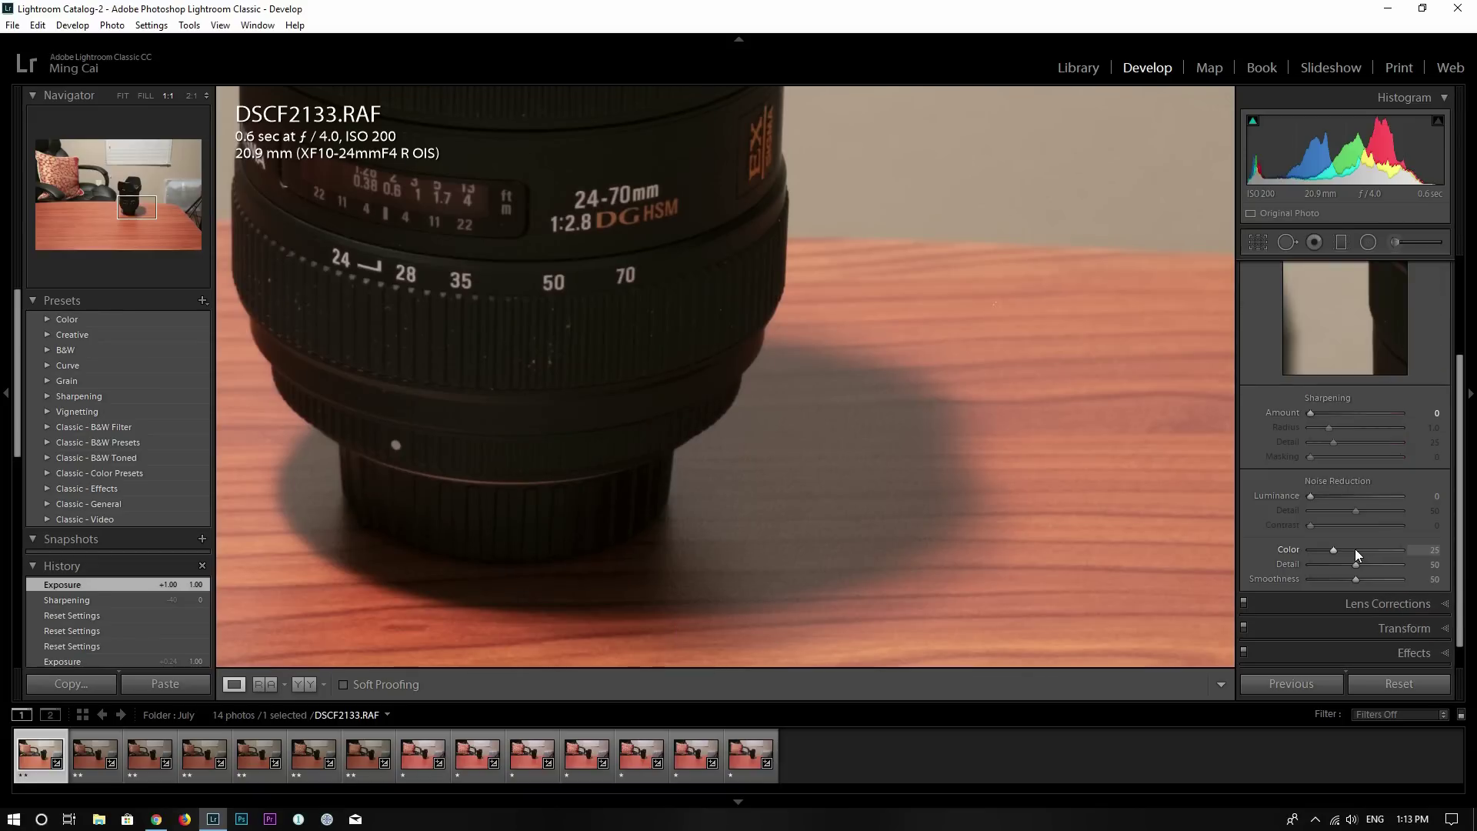
click(1417, 416)
text(100)
key(Return)
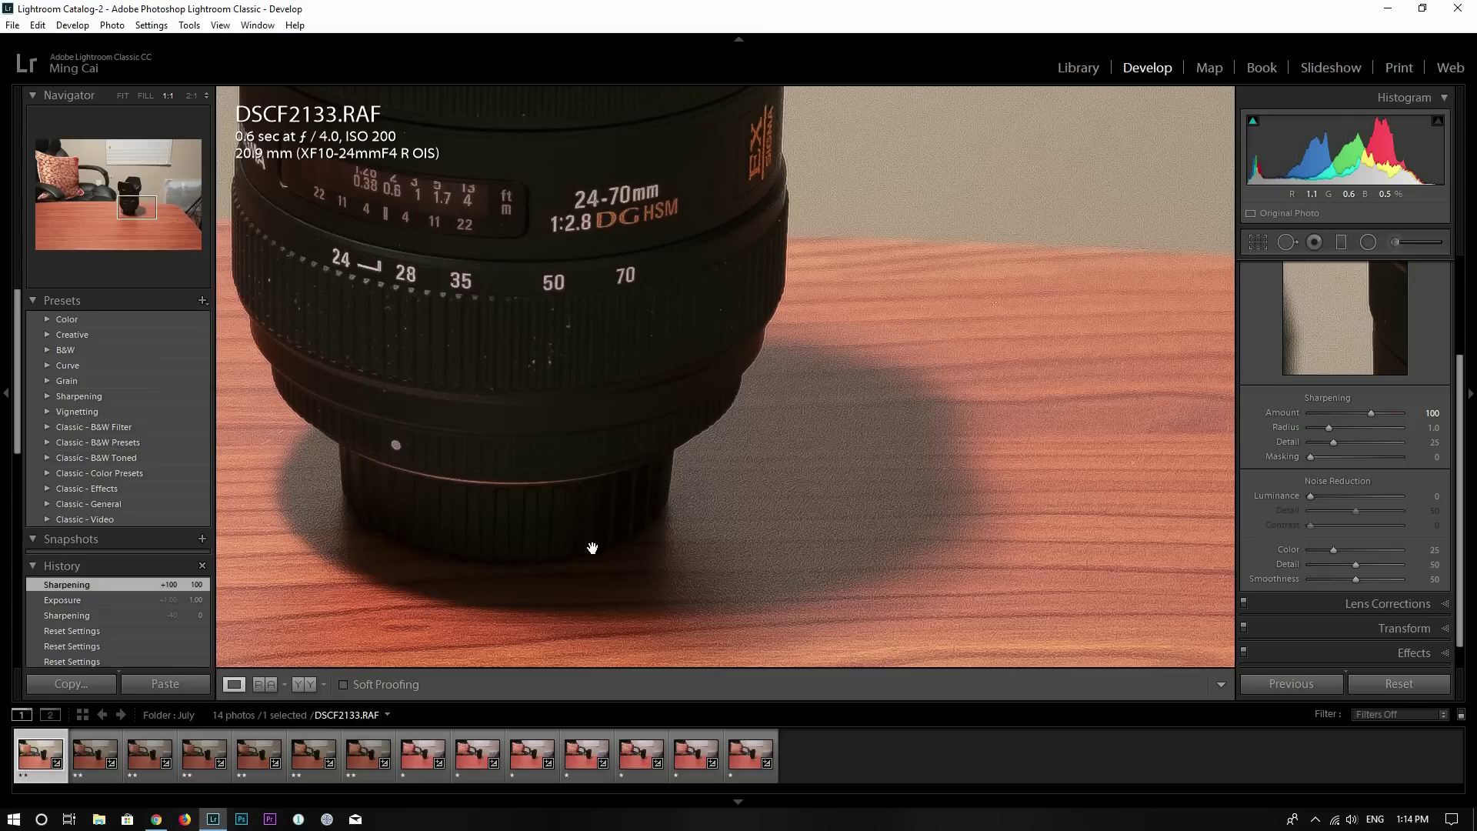
Switch to DSCF2110-2.RAF and set its Sharpening Amount to 100.
click(413, 762)
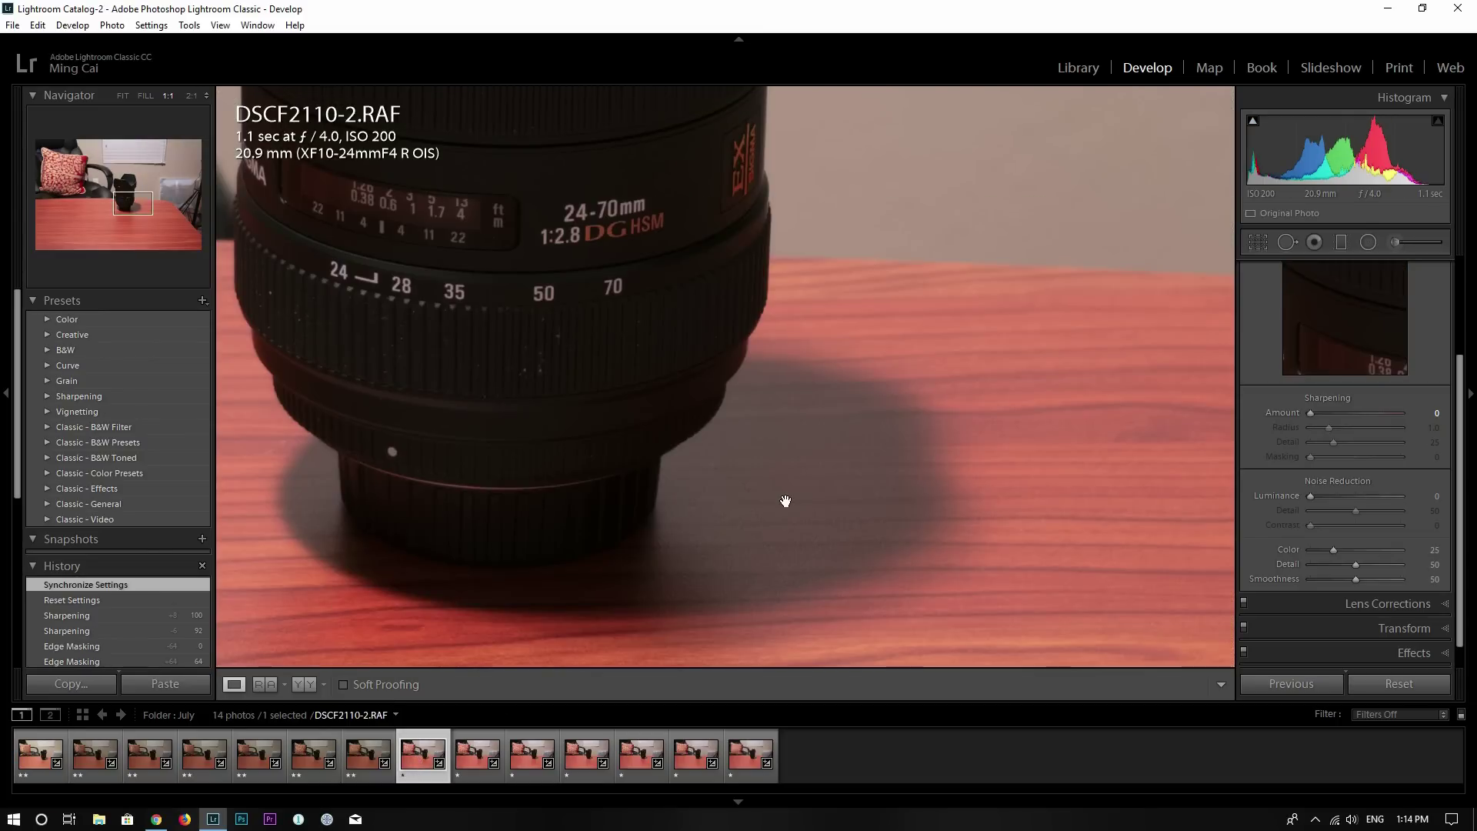
click(1435, 414)
text(100)
key(Return)
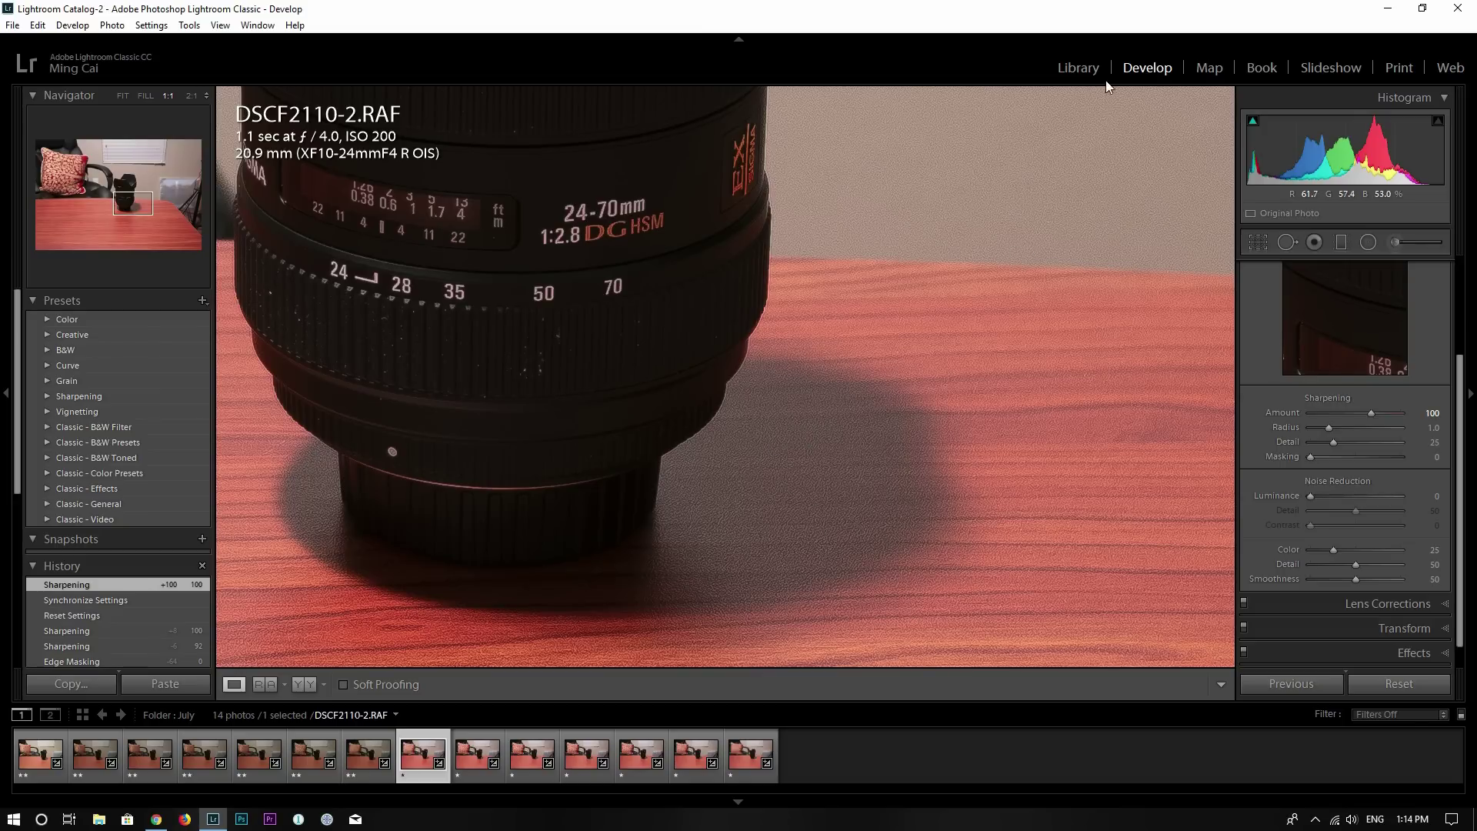
Show the sharpened pair in Library Compare view at 1:1, panning DSCF2110-2 across the lens.
click(1078, 68)
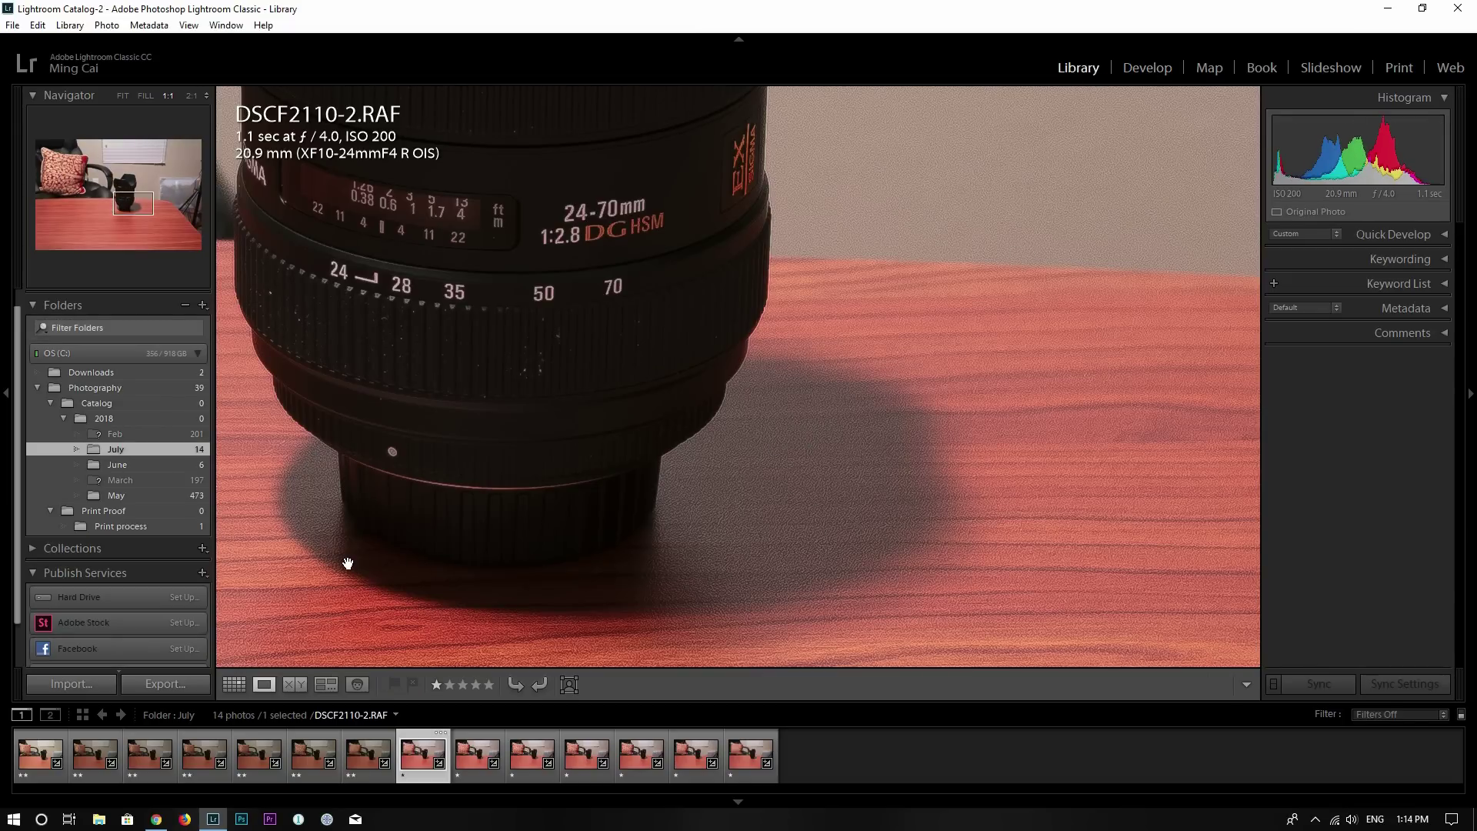
click(294, 684)
click(609, 466)
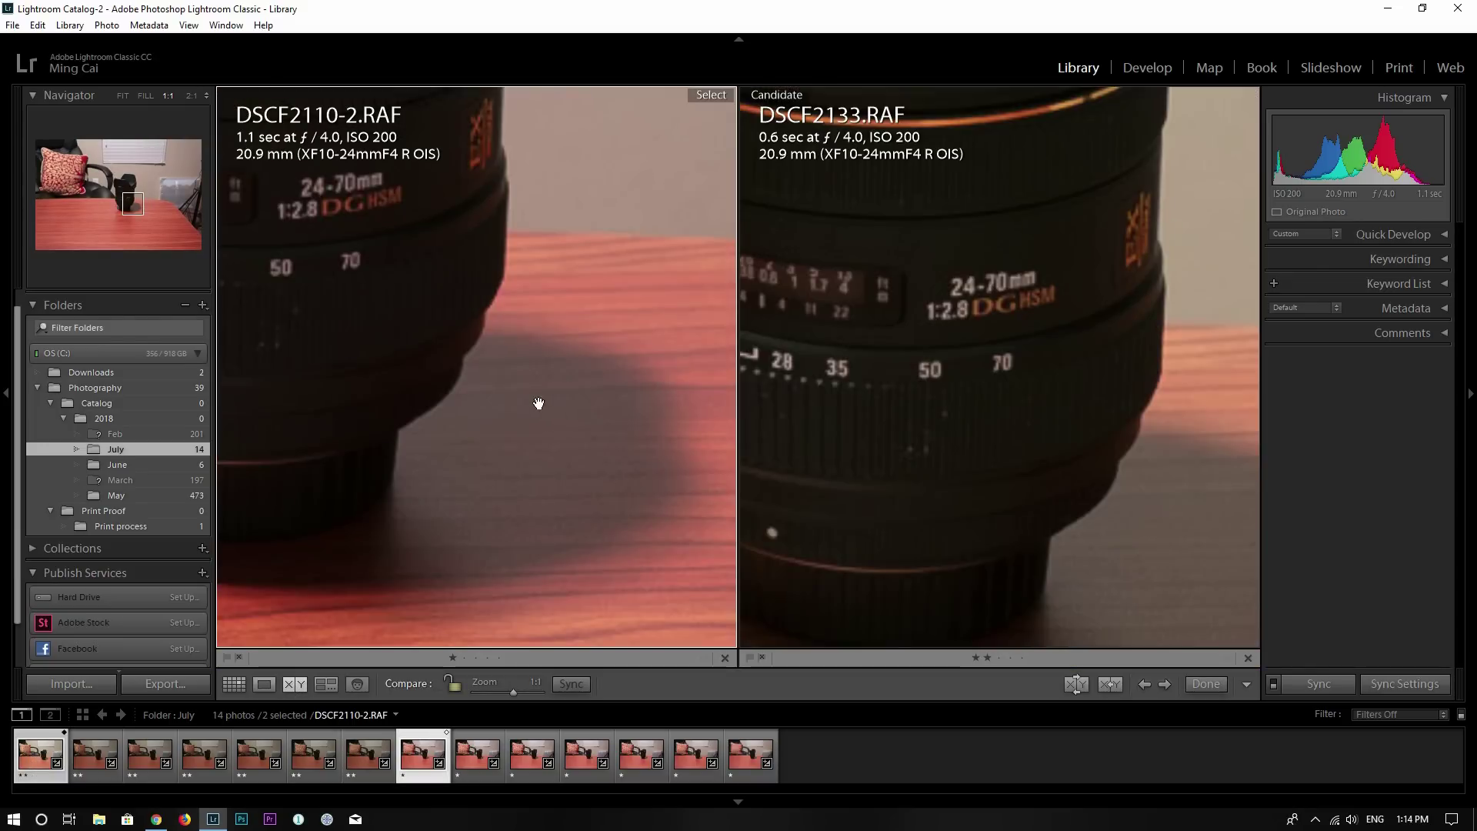
drag(538, 403, 567, 392)
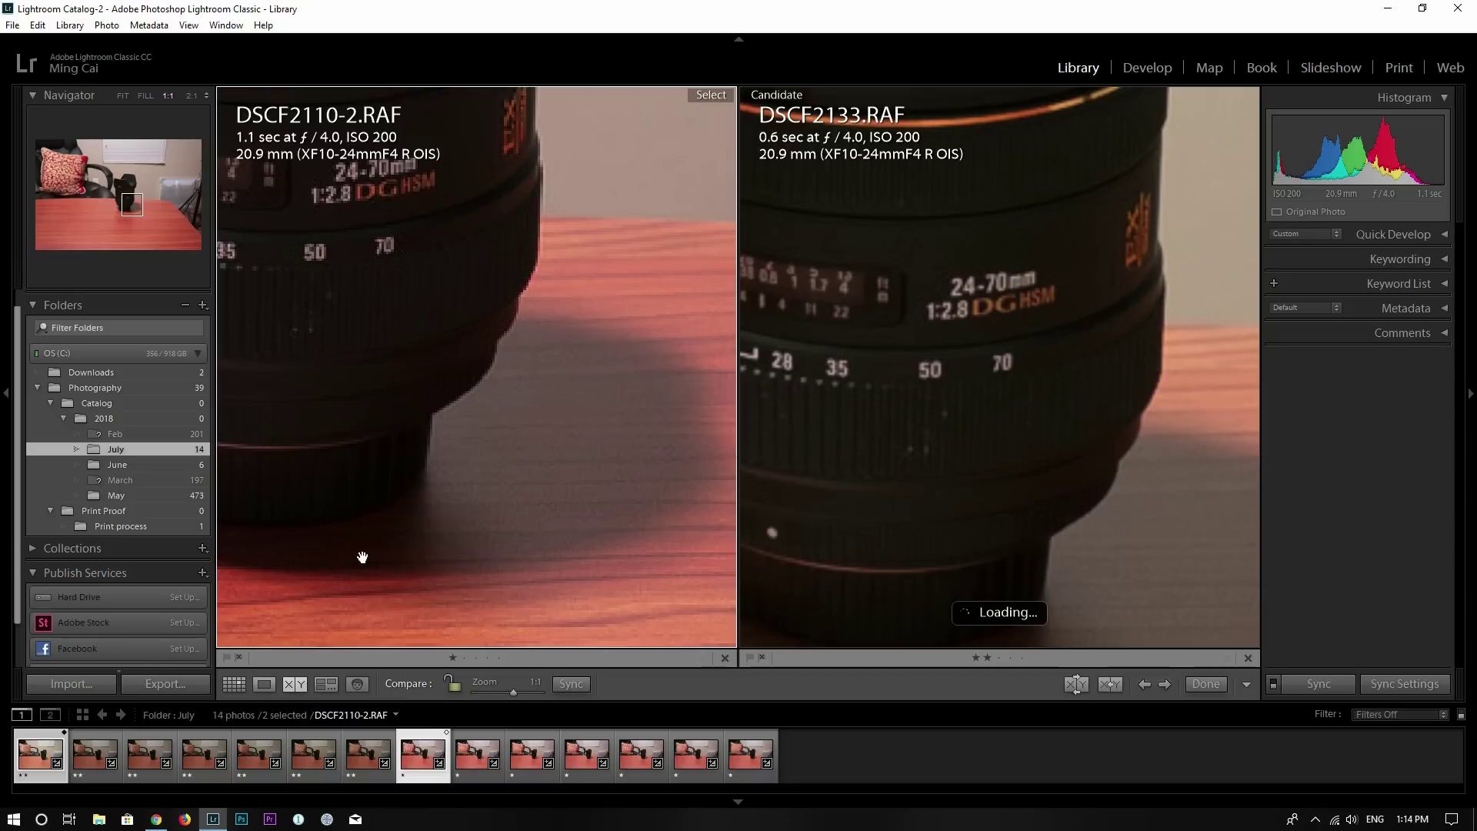
drag(432, 343, 481, 461)
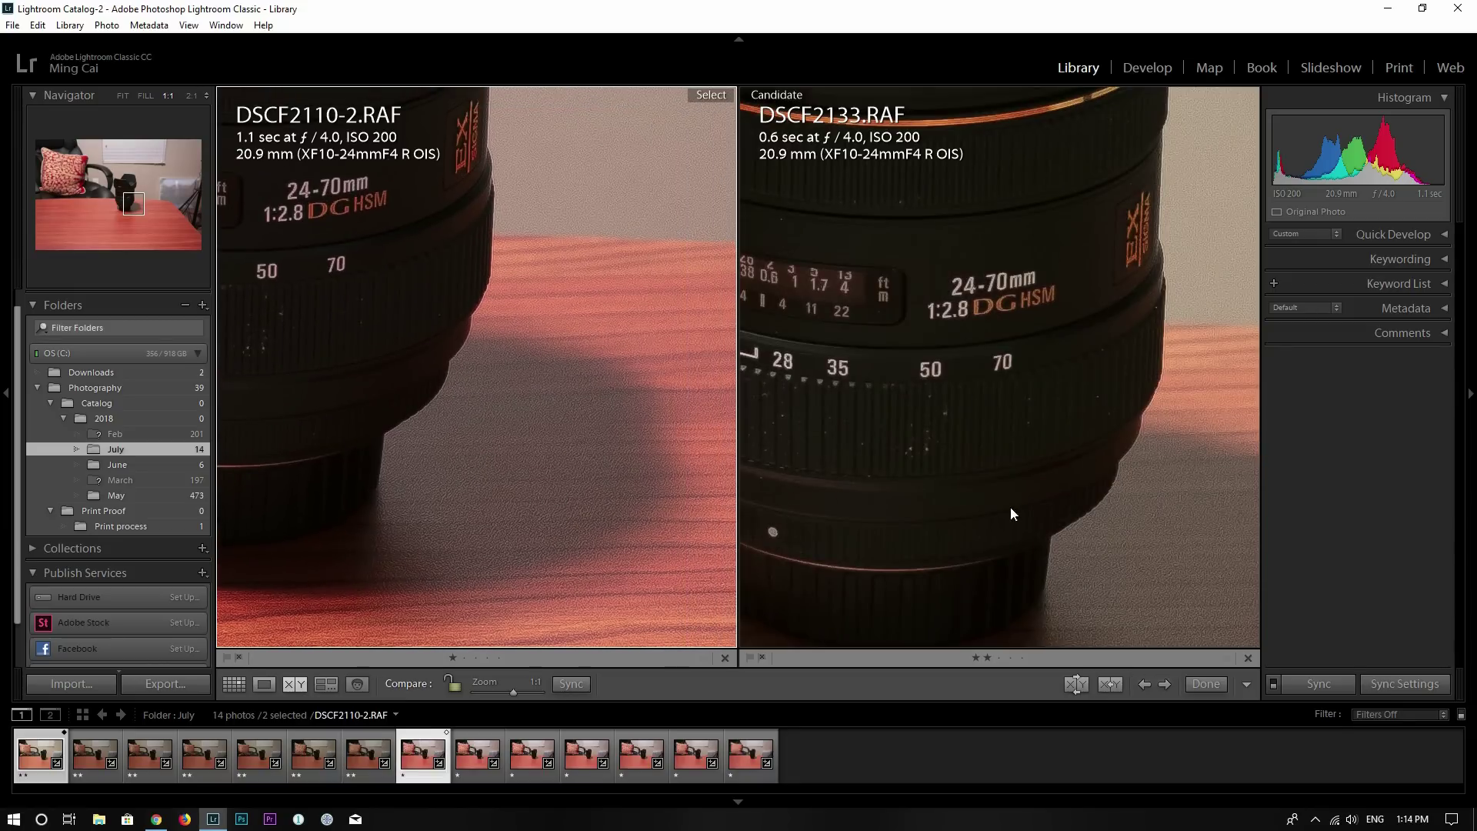
Pan both images to match framing on the lens base, its shadow and the table.
drag(1012, 515, 923, 411)
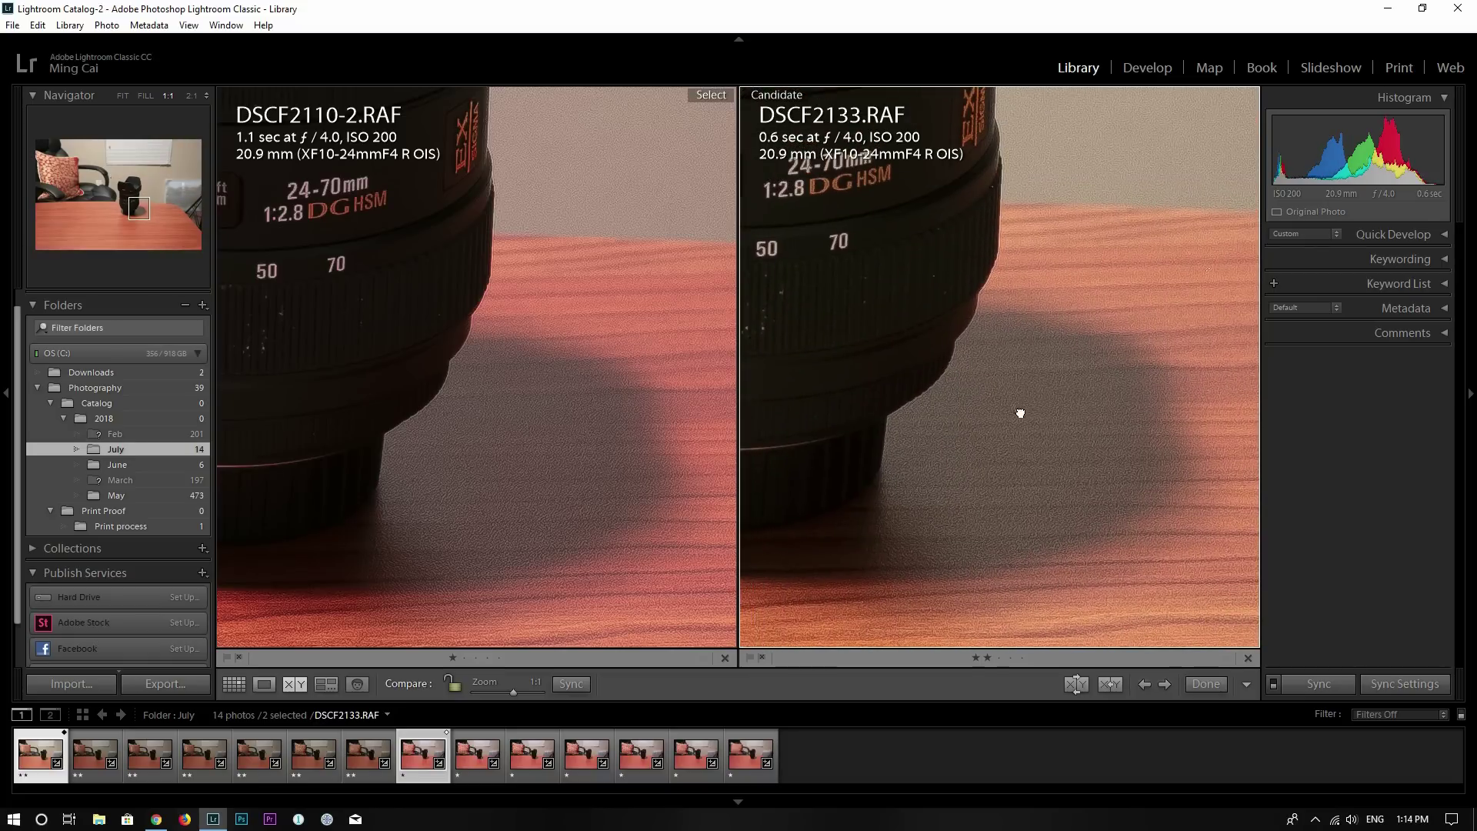
drag(1027, 425, 1081, 439)
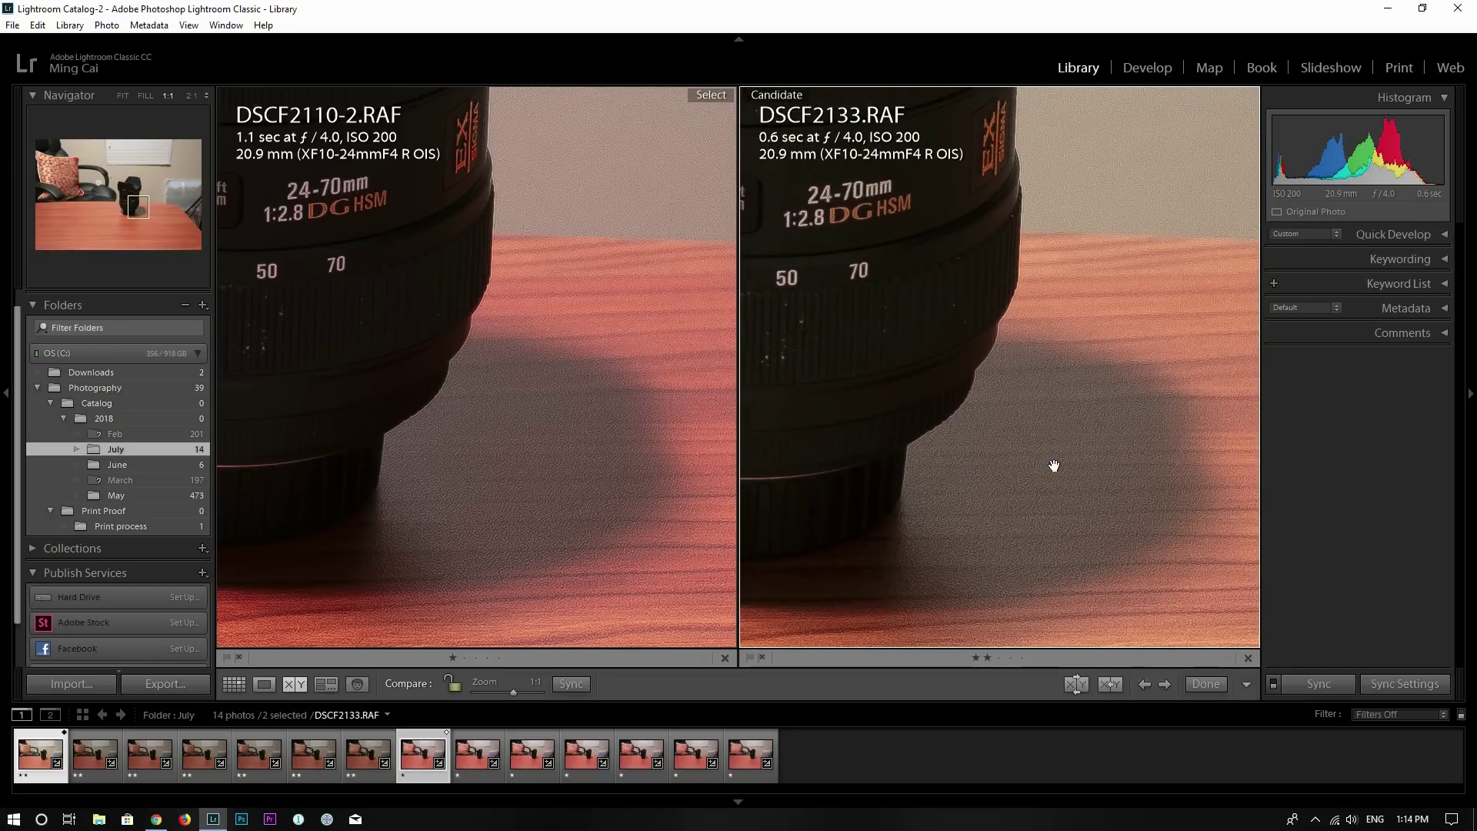
drag(998, 521, 993, 504)
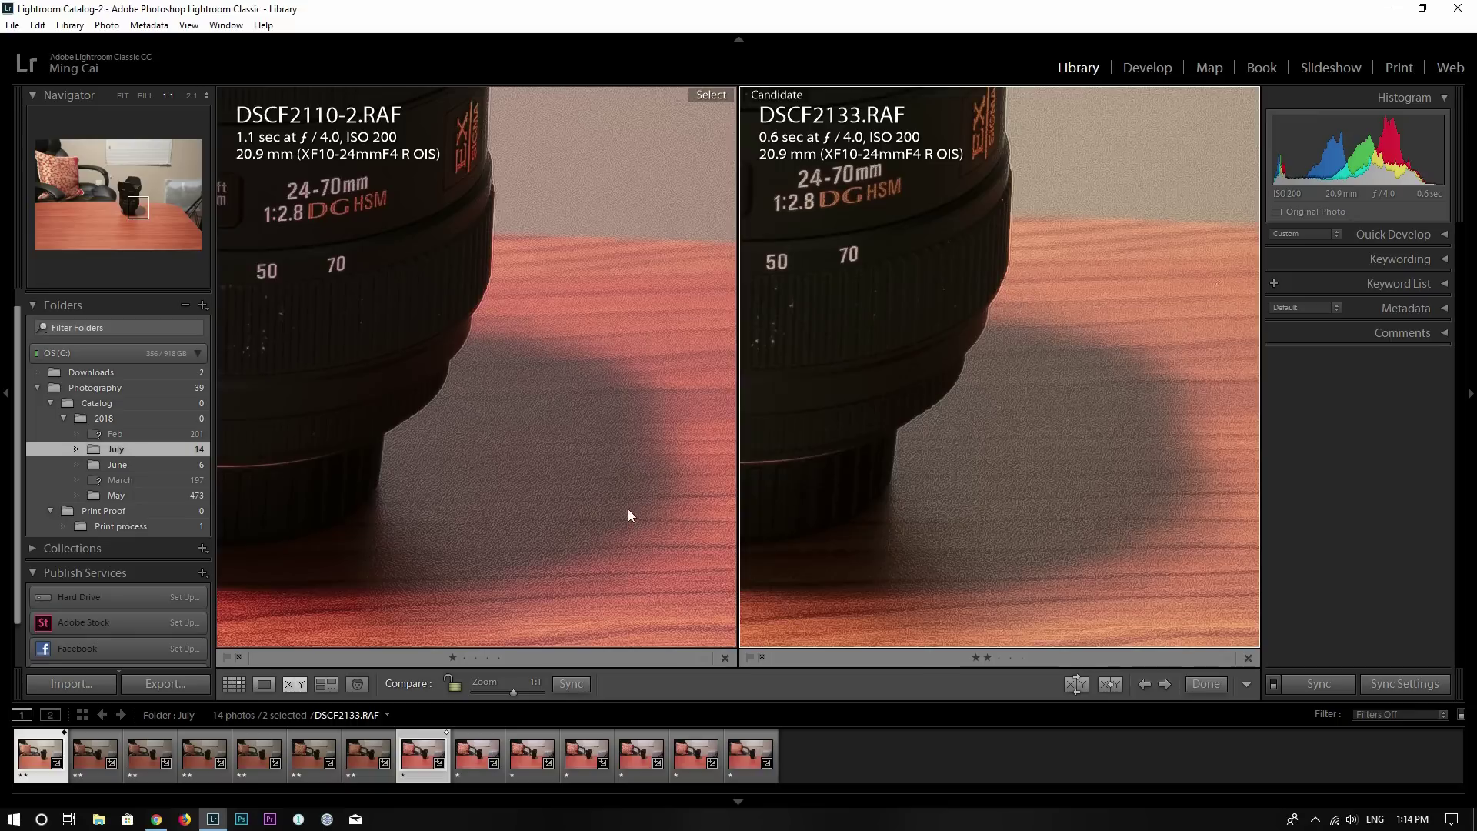
drag(626, 514, 587, 462)
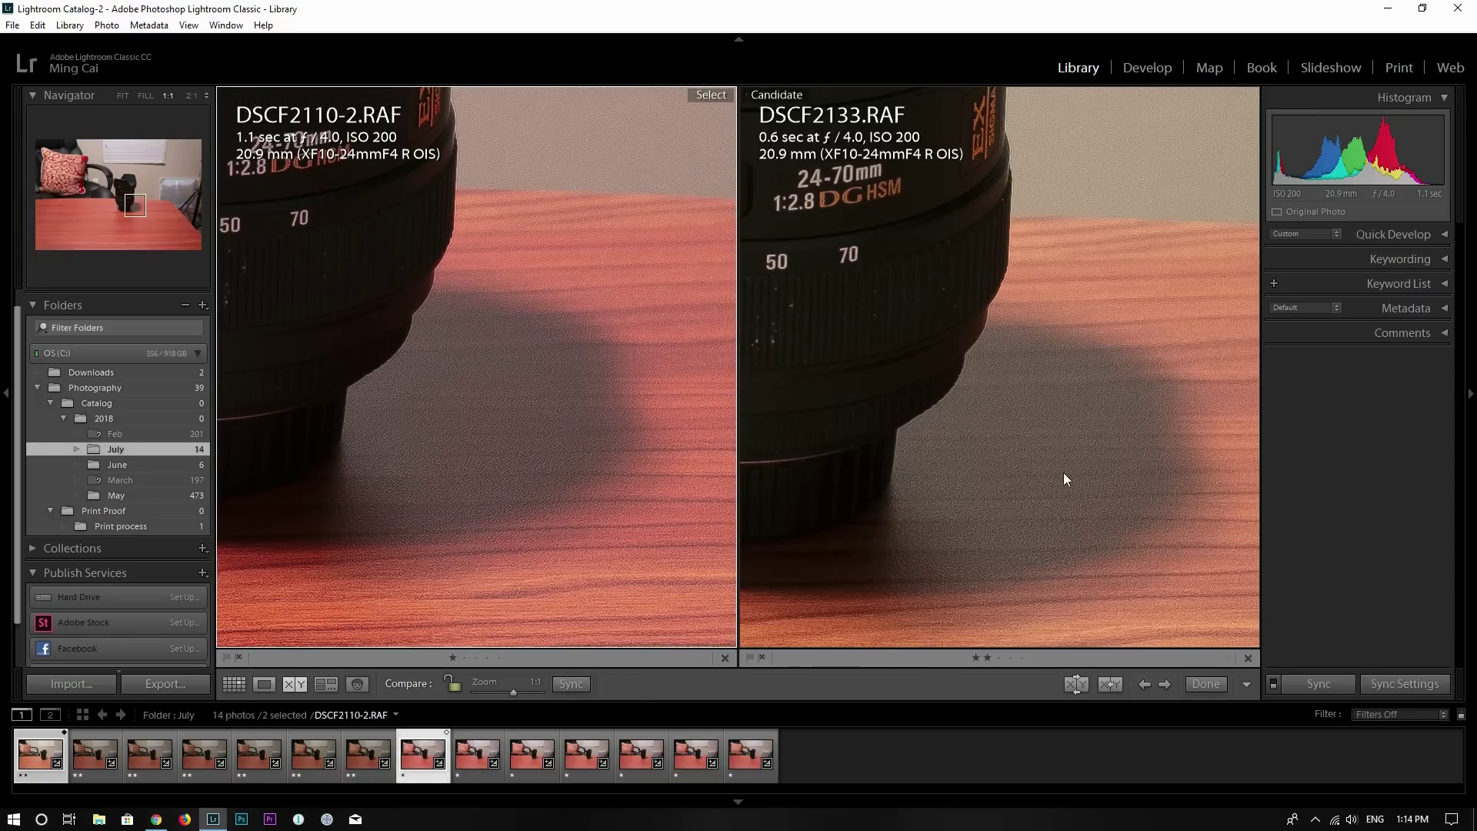
drag(1063, 478, 1062, 450)
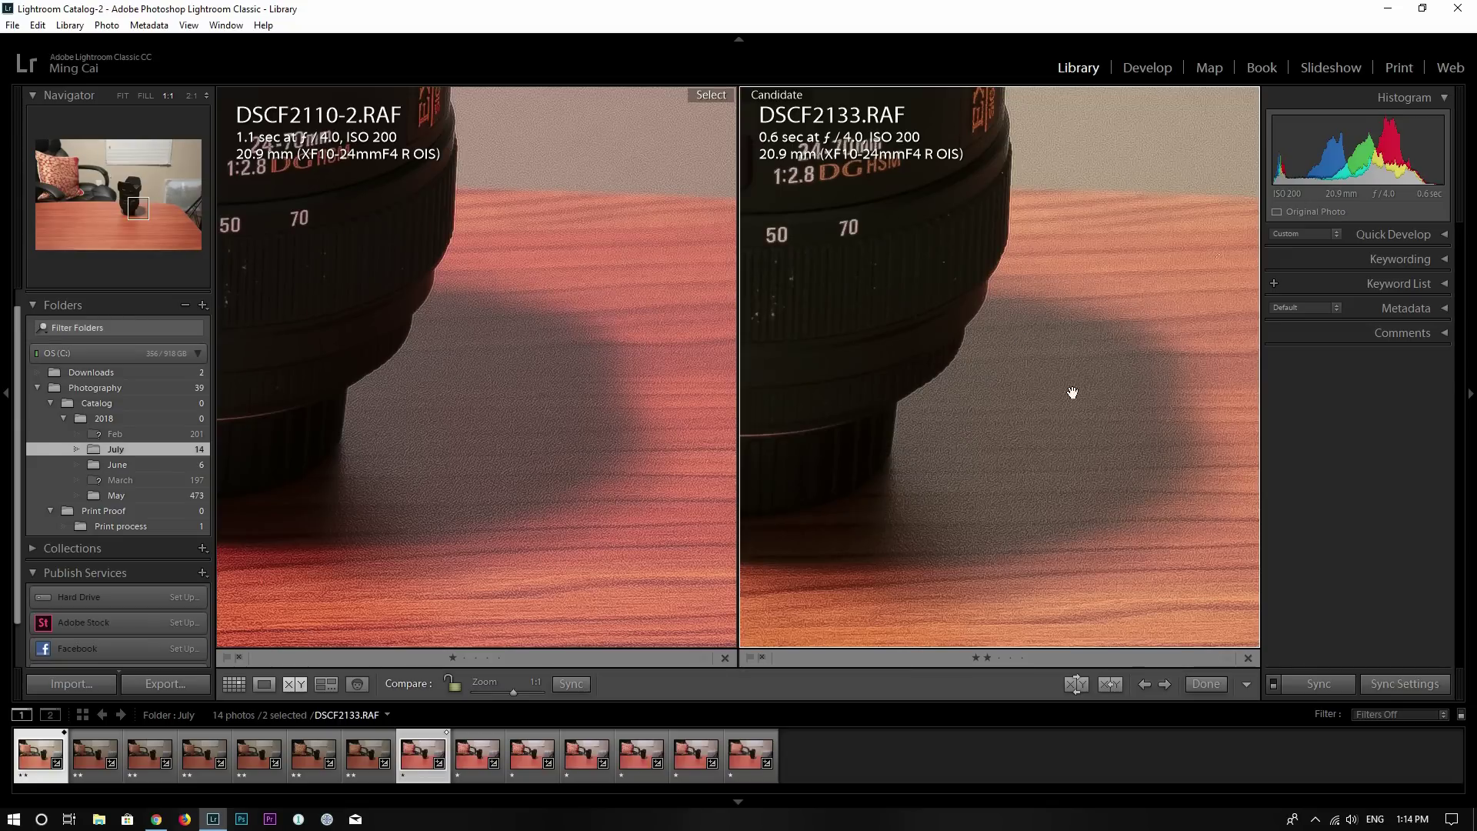
click(478, 375)
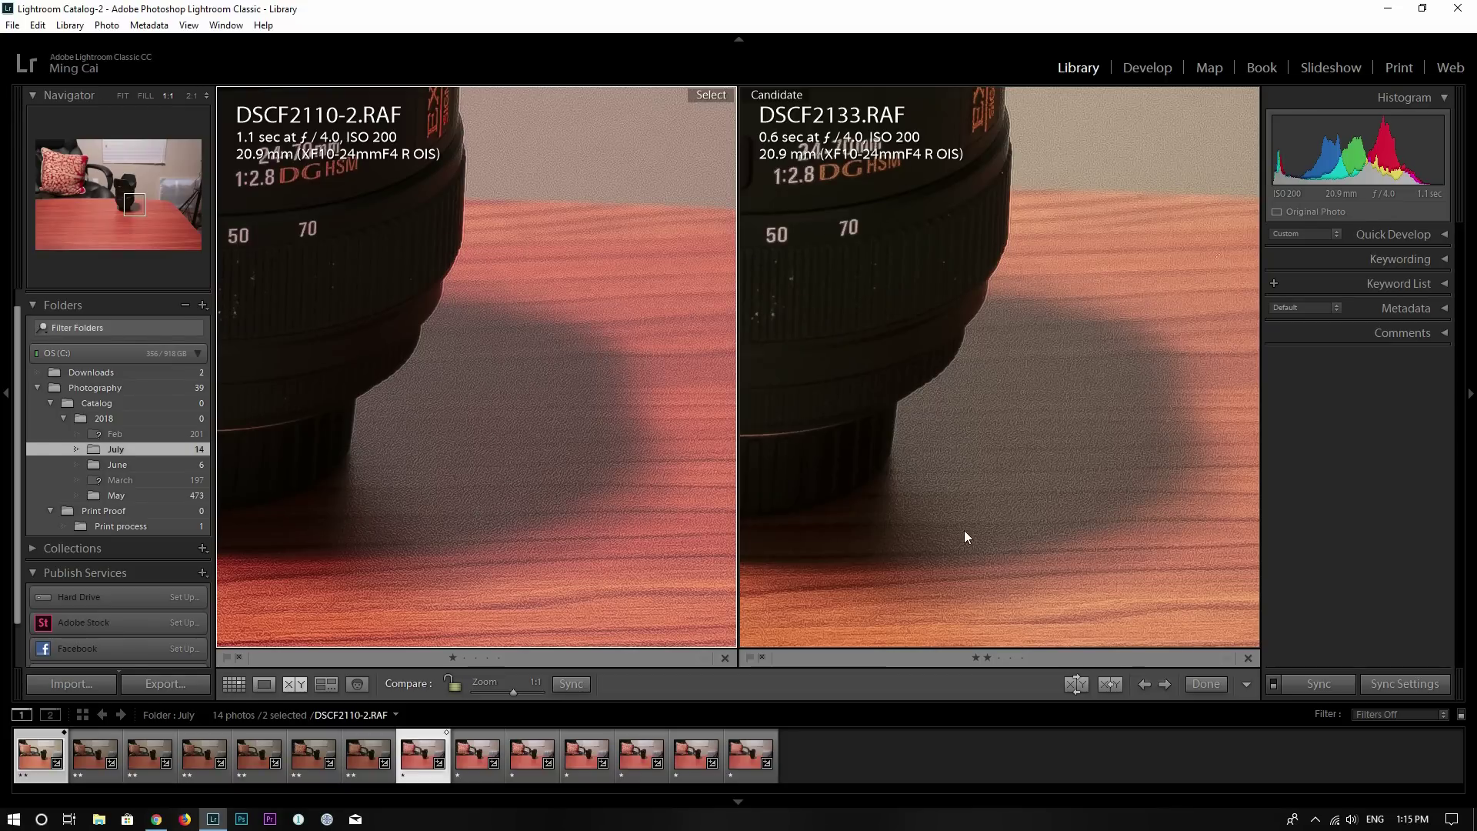
mouse_move(964, 536)
mouse_down()
mouse_move(989, 517)
mouse_move(991, 543)
mouse_up()
drag(580, 517, 582, 534)
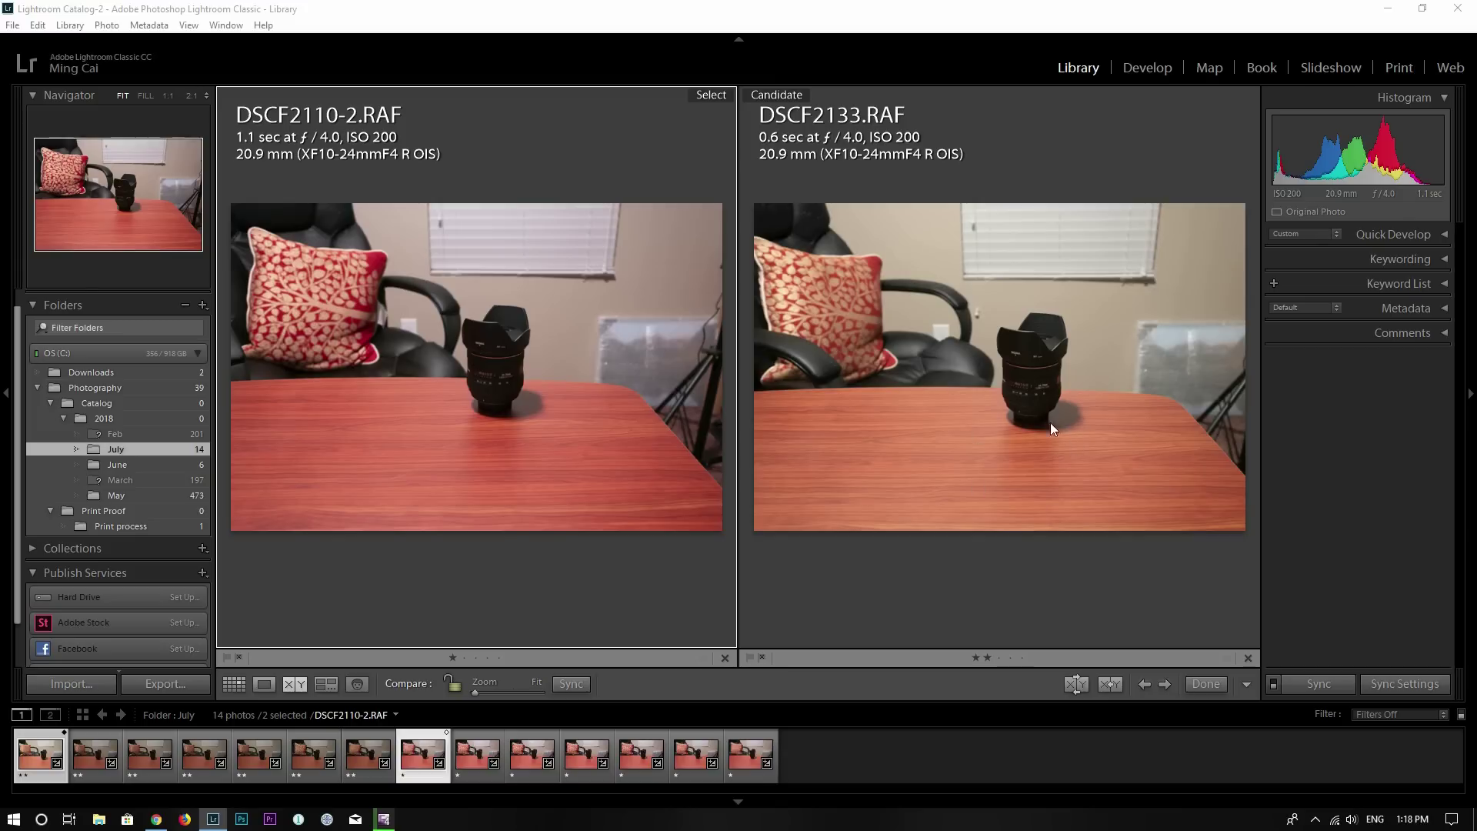
Open the ISO 6400 shot DSCF2138.RAF by itself in the Develop module.
ctrl+click(423, 754)
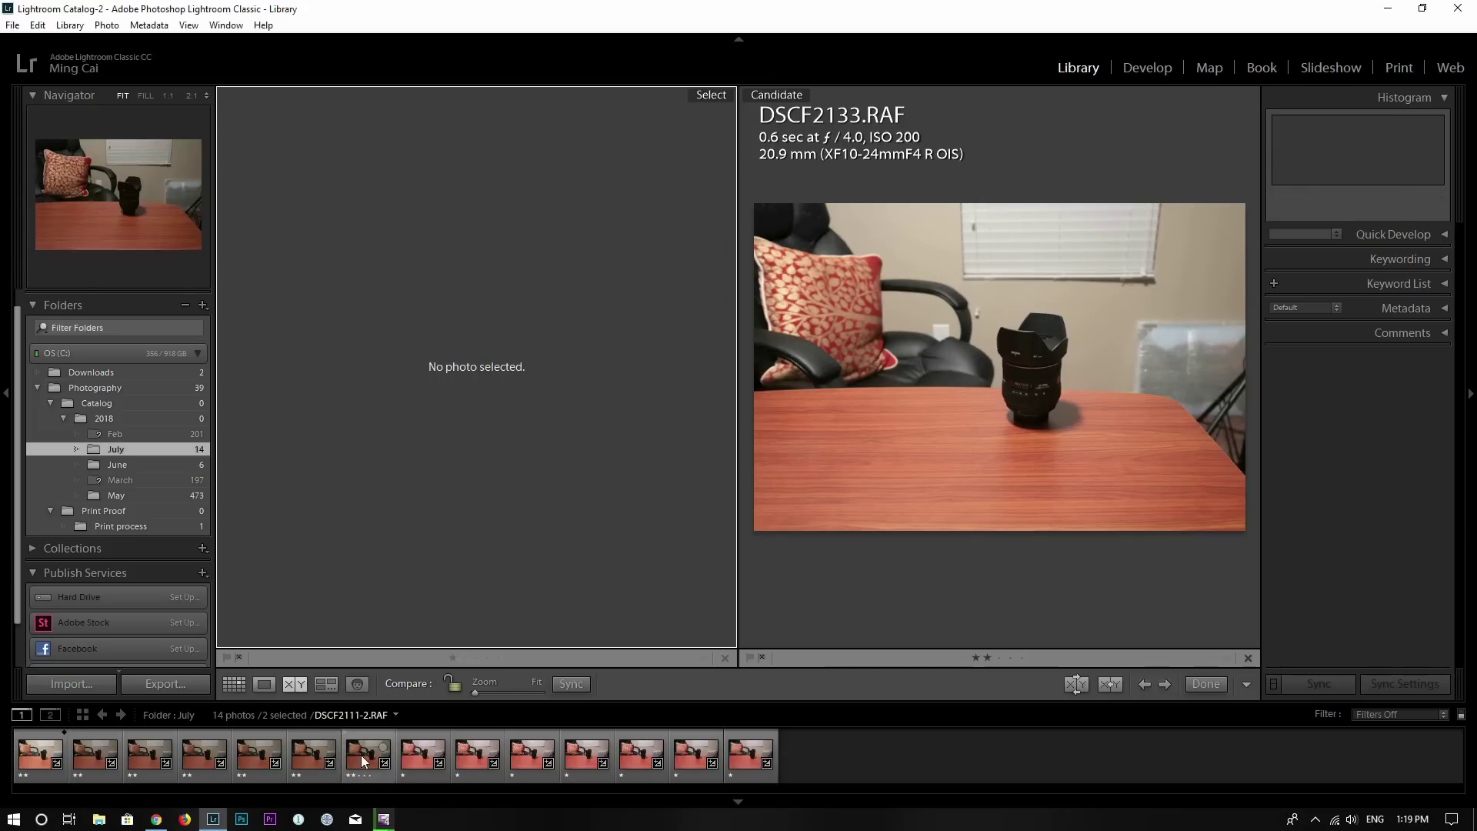
ctrl+click(306, 759)
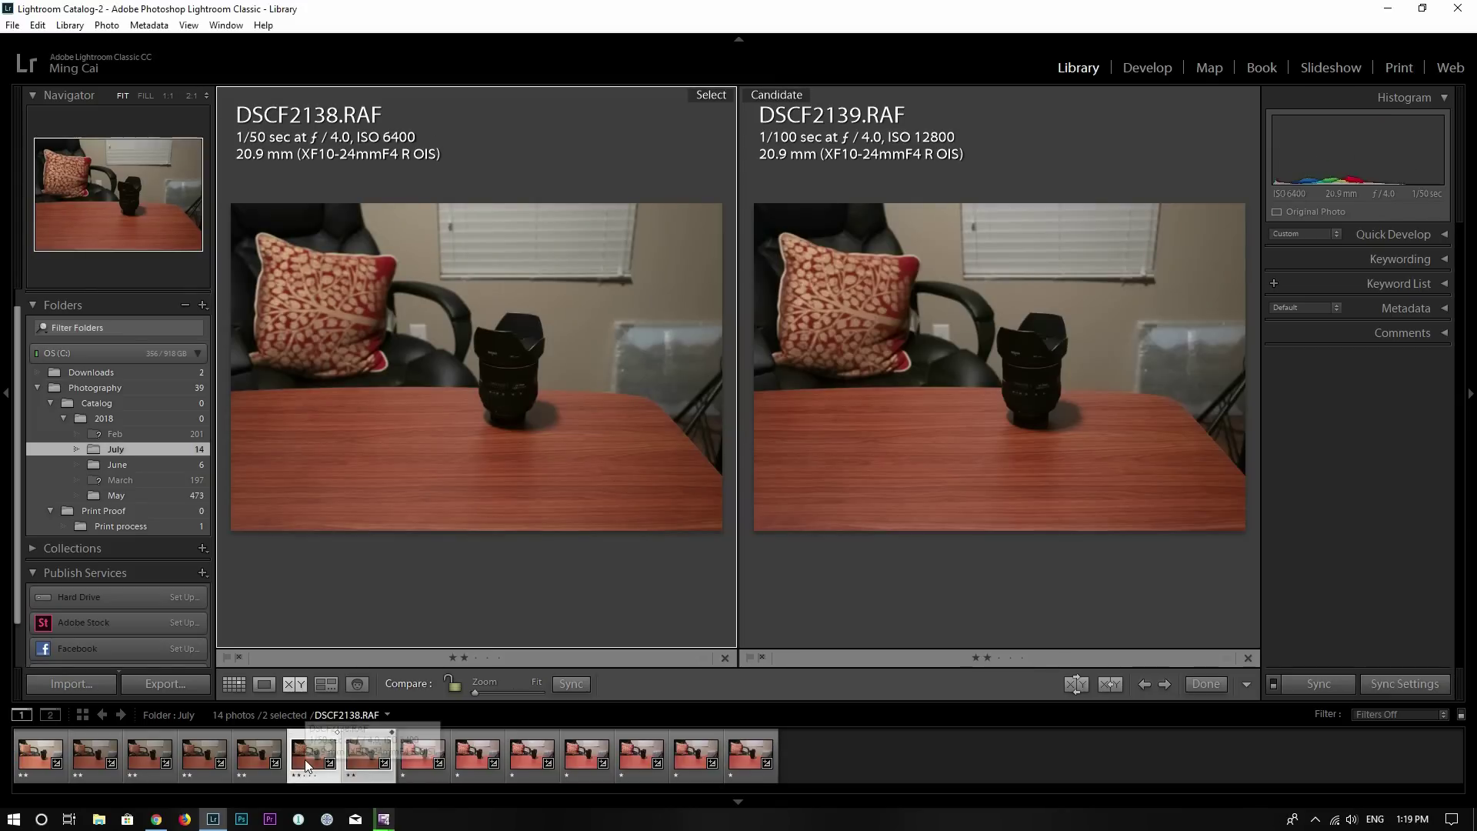
click(234, 684)
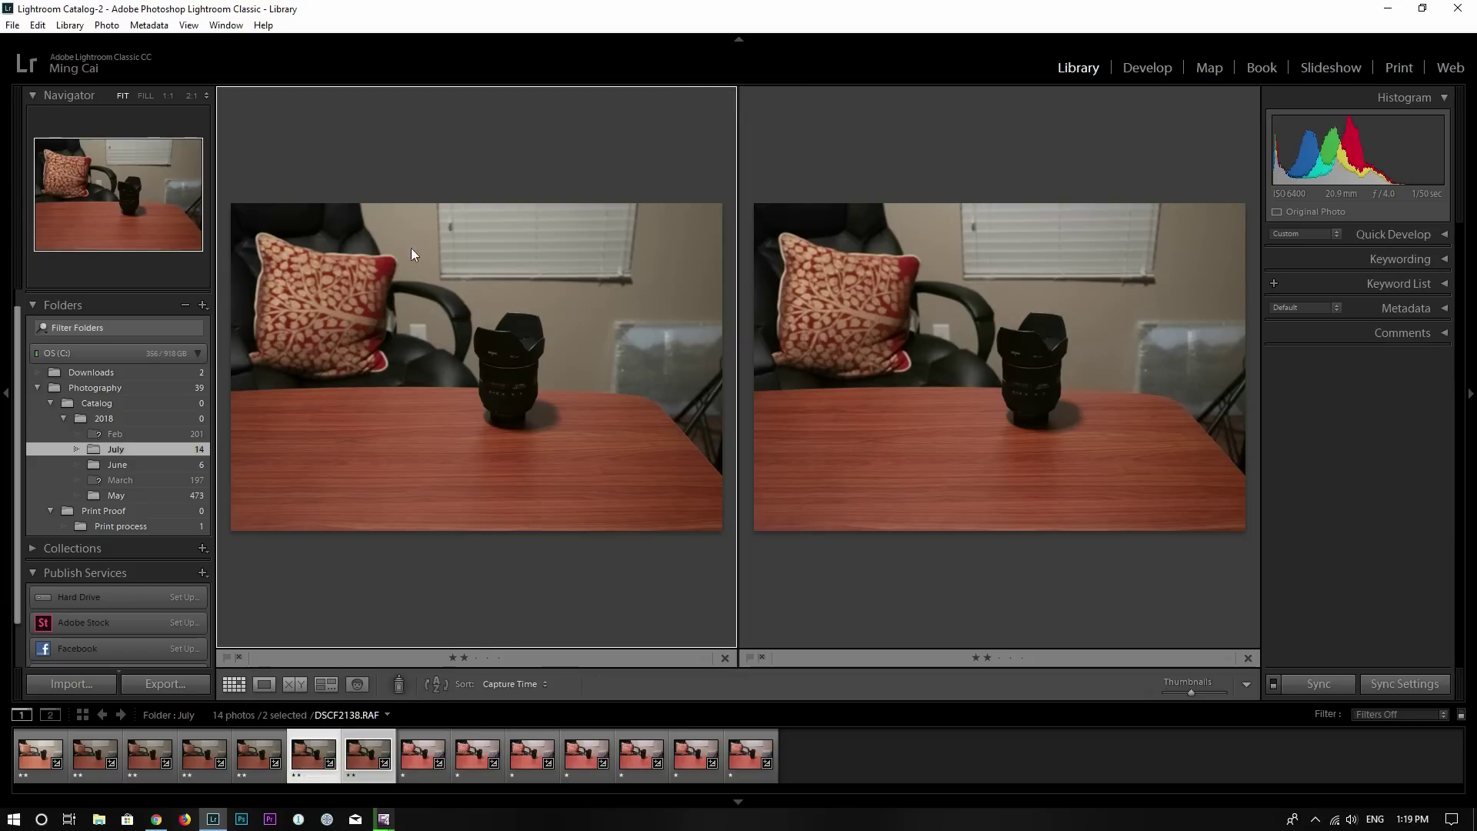
key(ctrl+d)
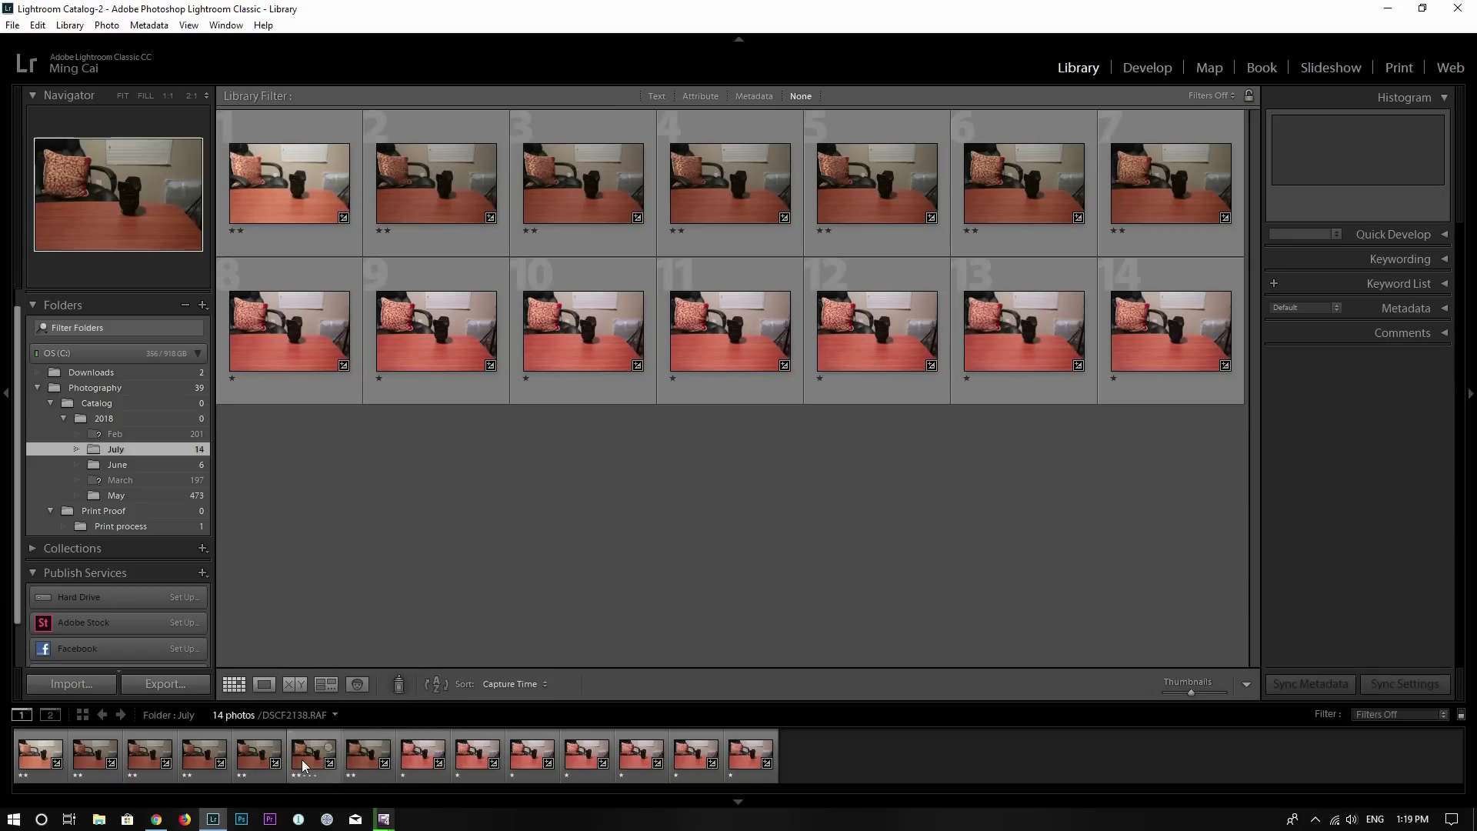
double_click(303, 765)
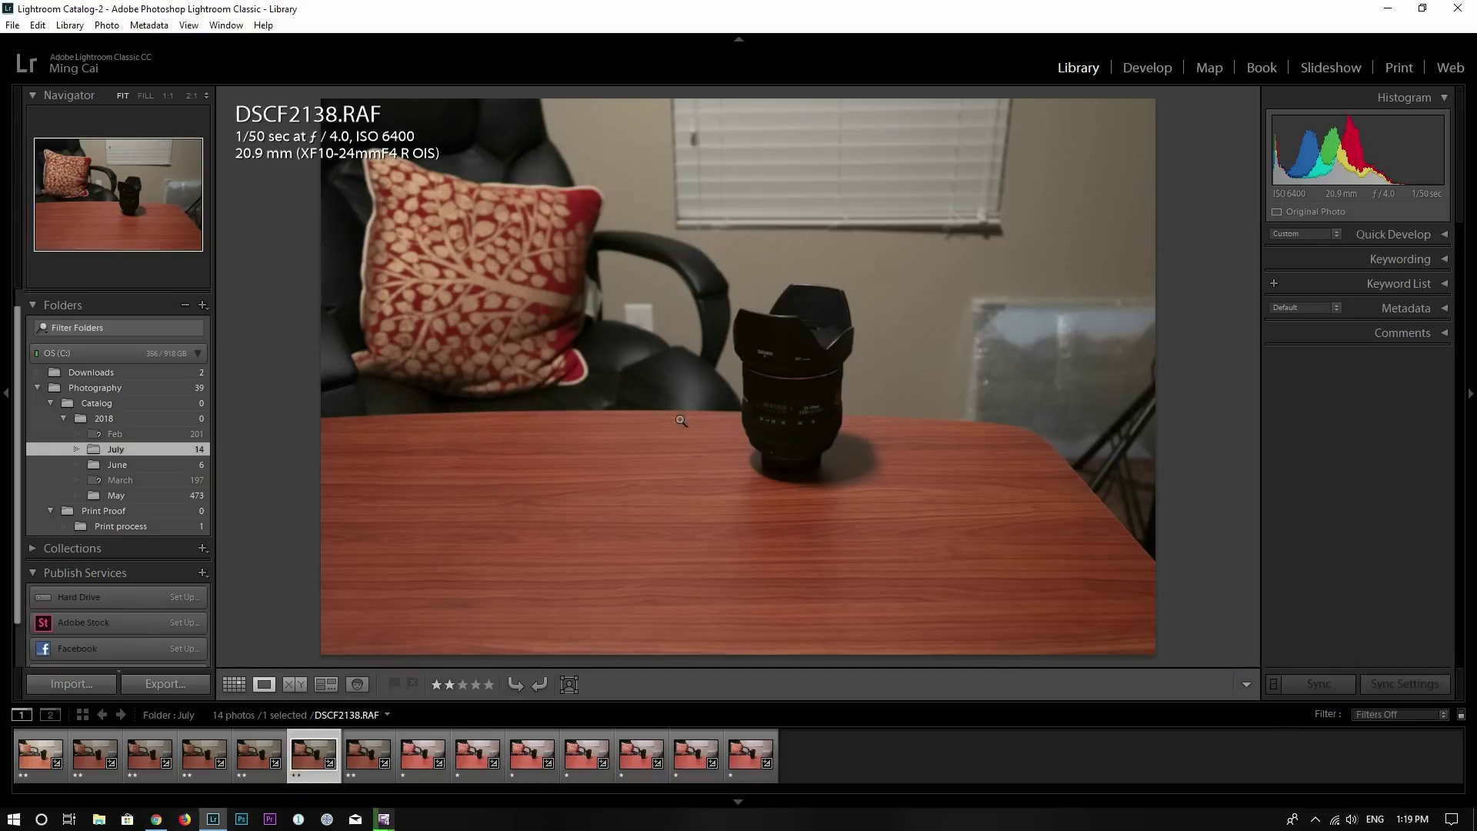
click(1154, 74)
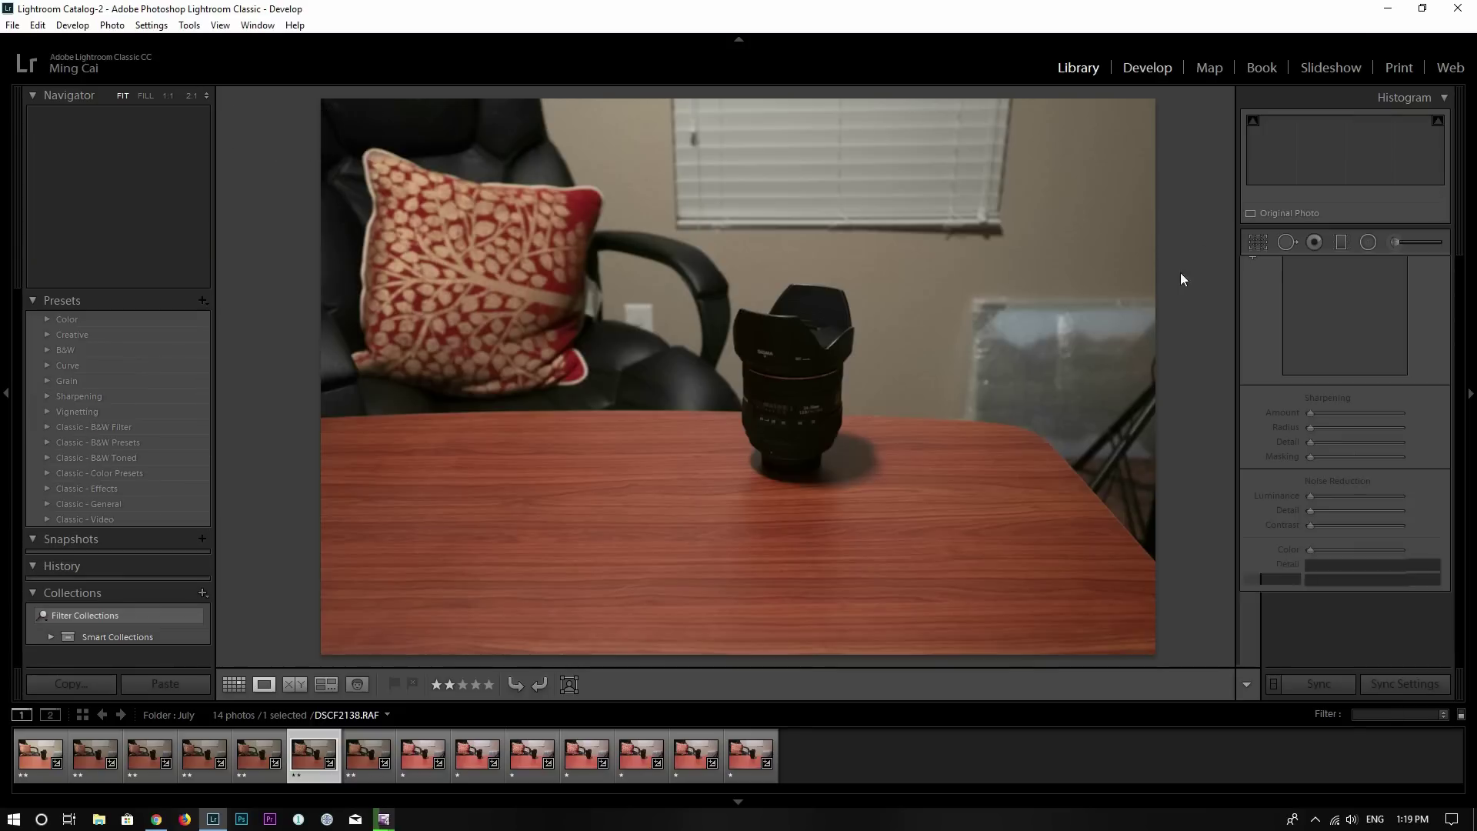
Set DSCF2138.RAF's Detail Sharpening Amount to 100.
scroll(1454, 447, up, 1)
click(1436, 449)
text(100)
key(Return)
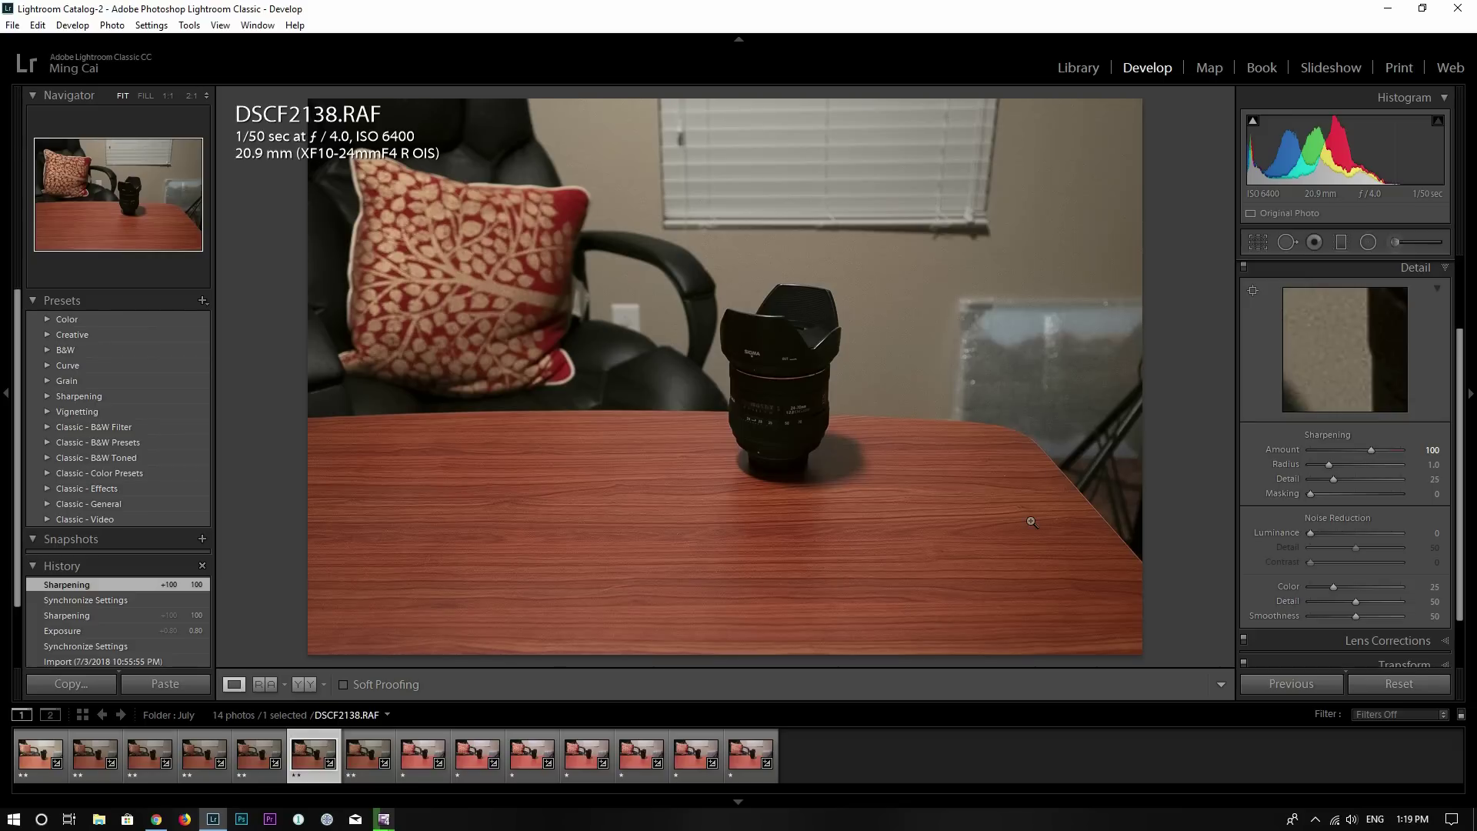
Give DSCF2115-2.RAF Sharpening Amount 100, then return to DSCF2138.RAF.
click(697, 754)
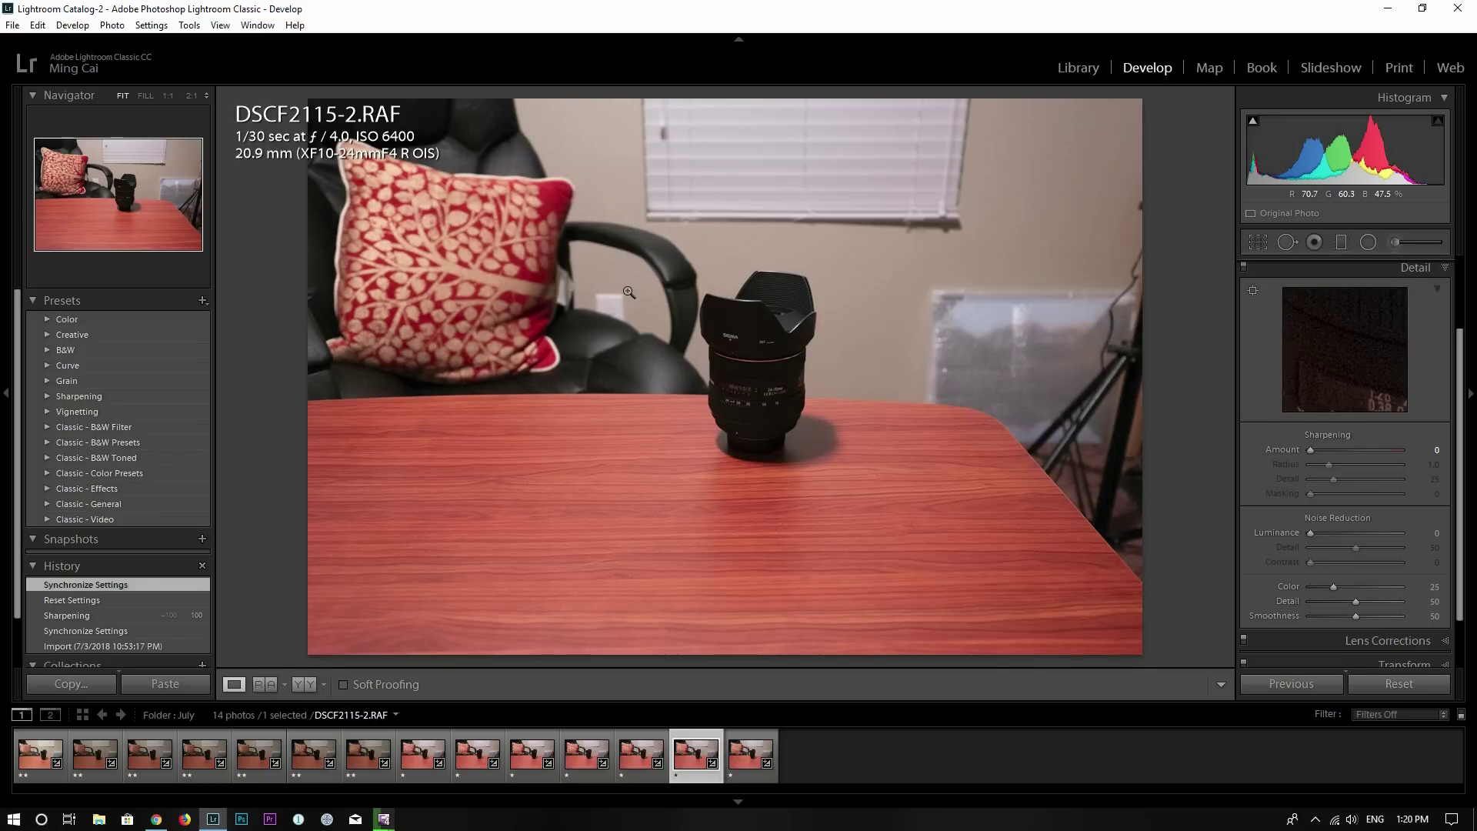
click(1436, 449)
text(100)
key(Return)
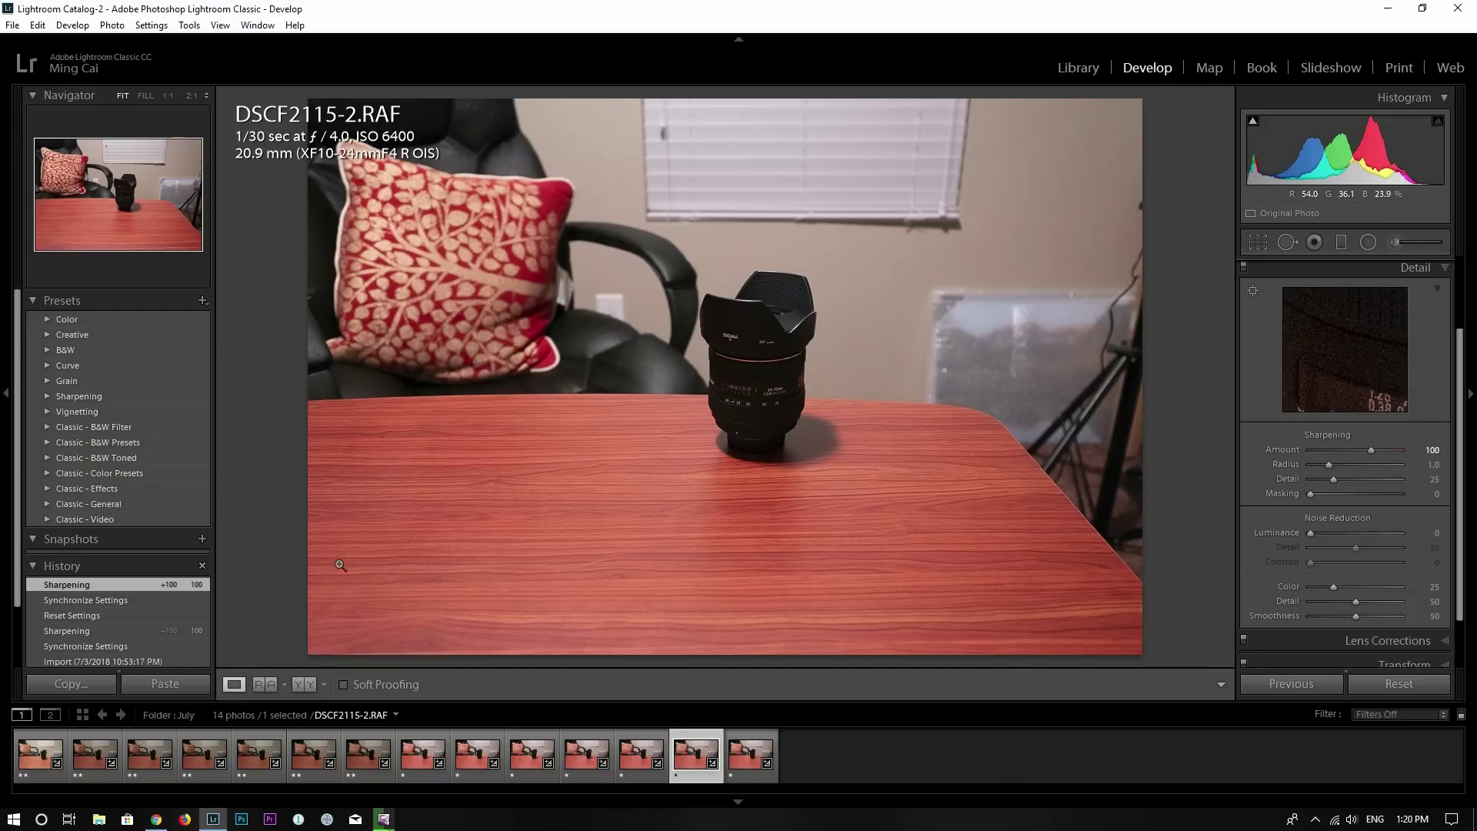
click(316, 758)
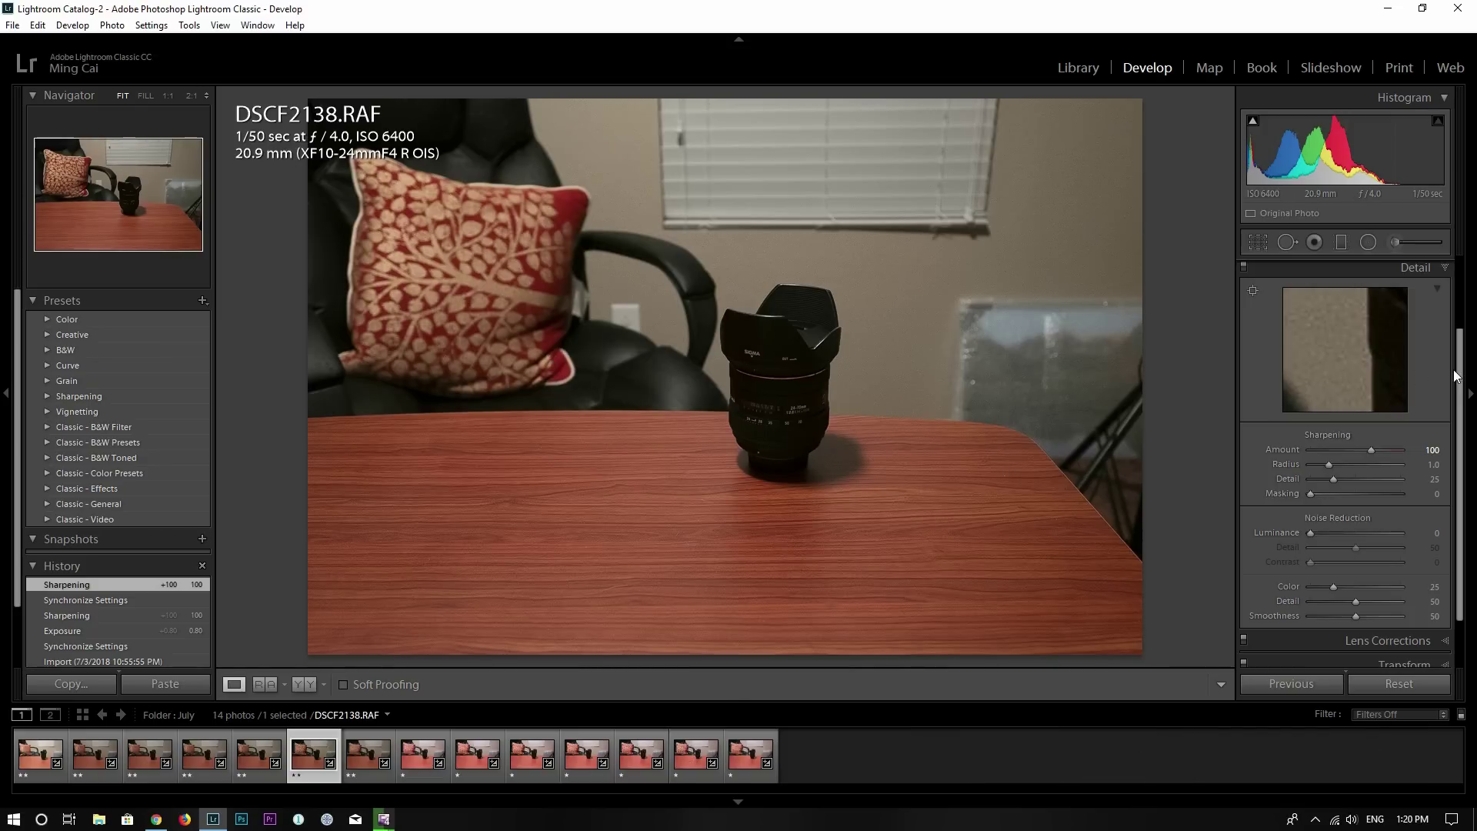
Set DSCF2138's exposure to +0.75 in the Basic panel, after first trying +0.60.
drag(1465, 369, 1465, 286)
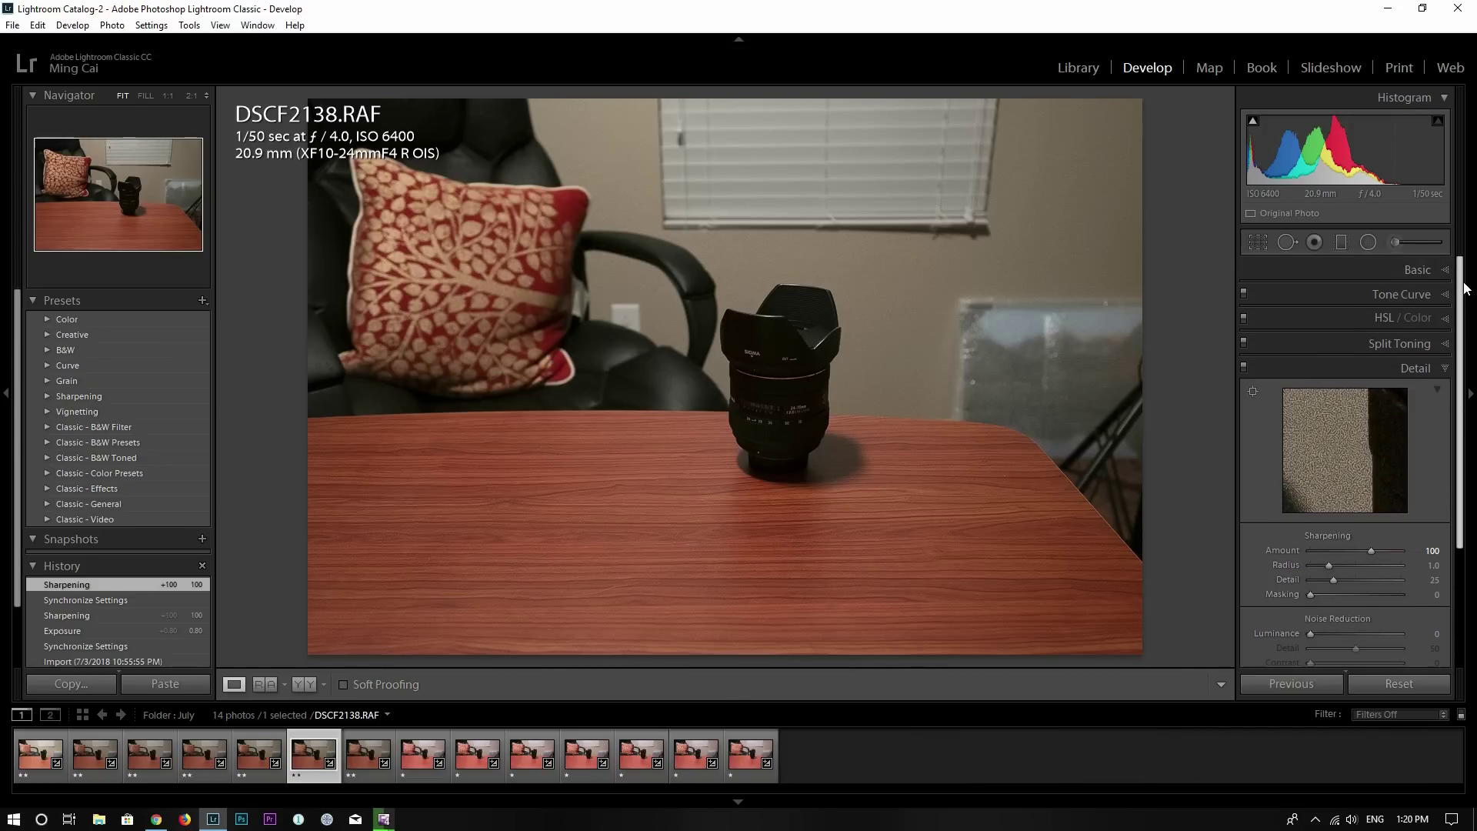
click(1402, 272)
click(1430, 425)
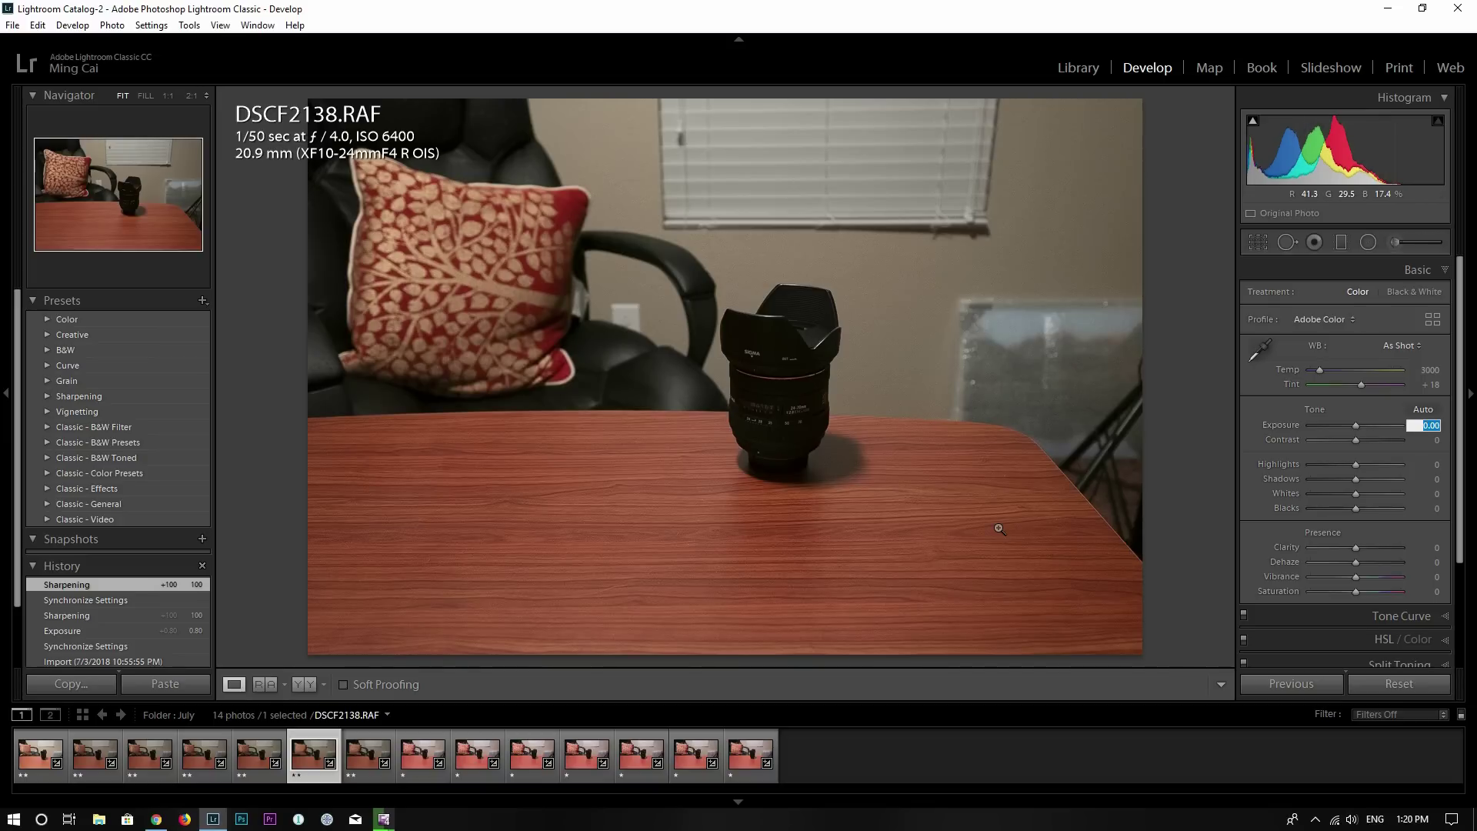
text(0.6)
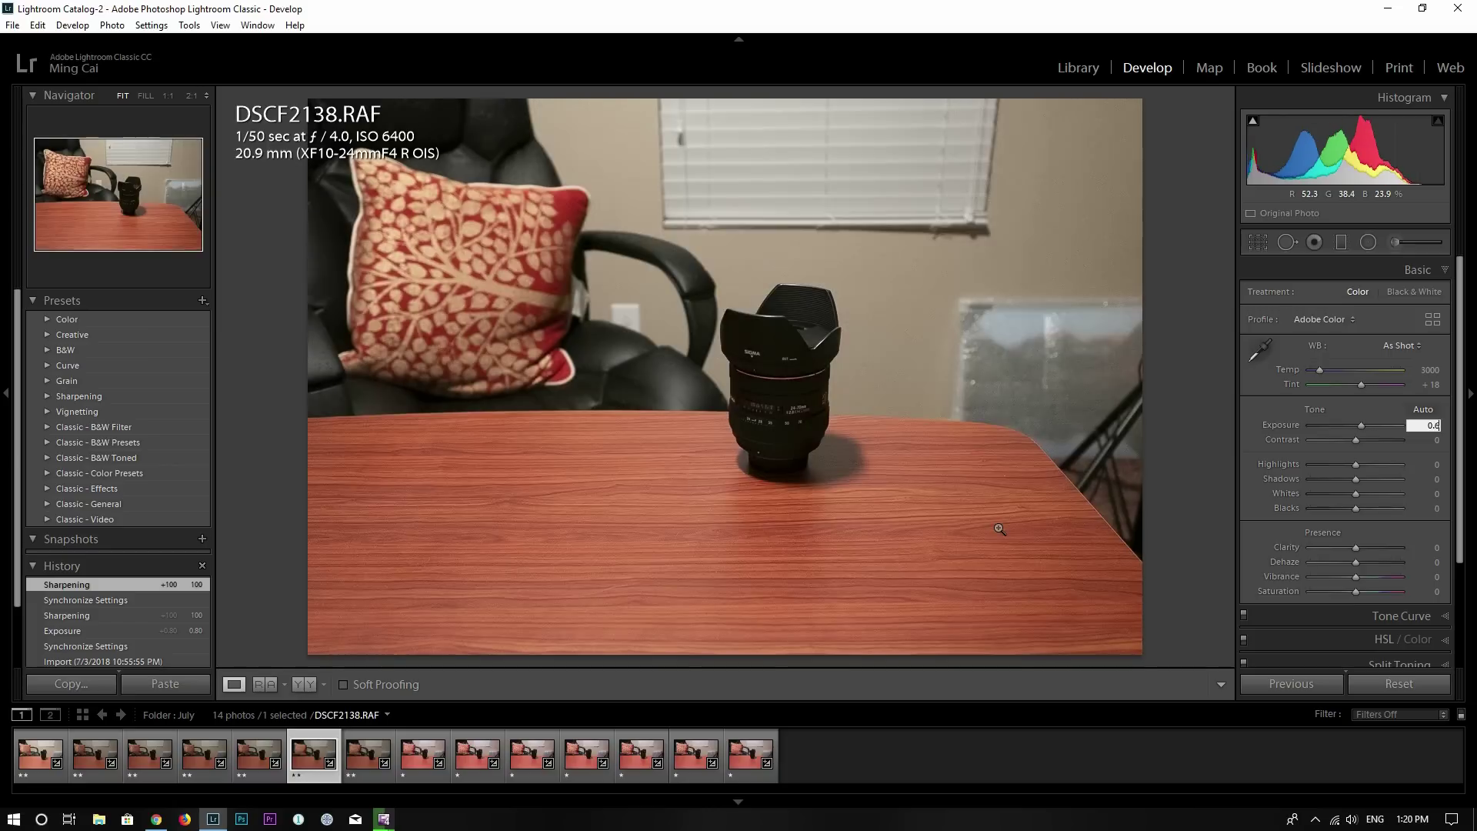
key(Return)
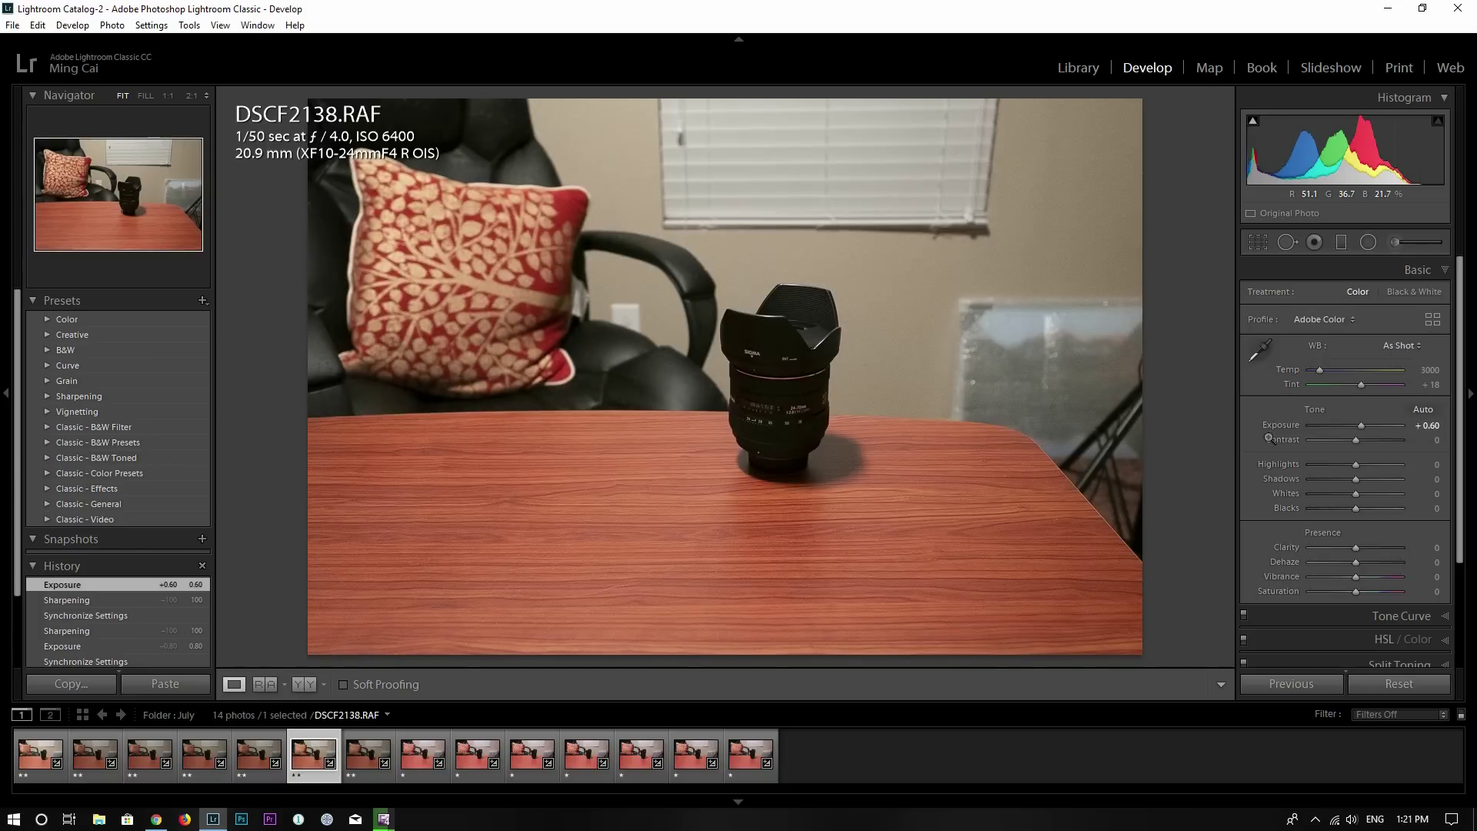
click(1425, 426)
text(0.75)
key(Return)
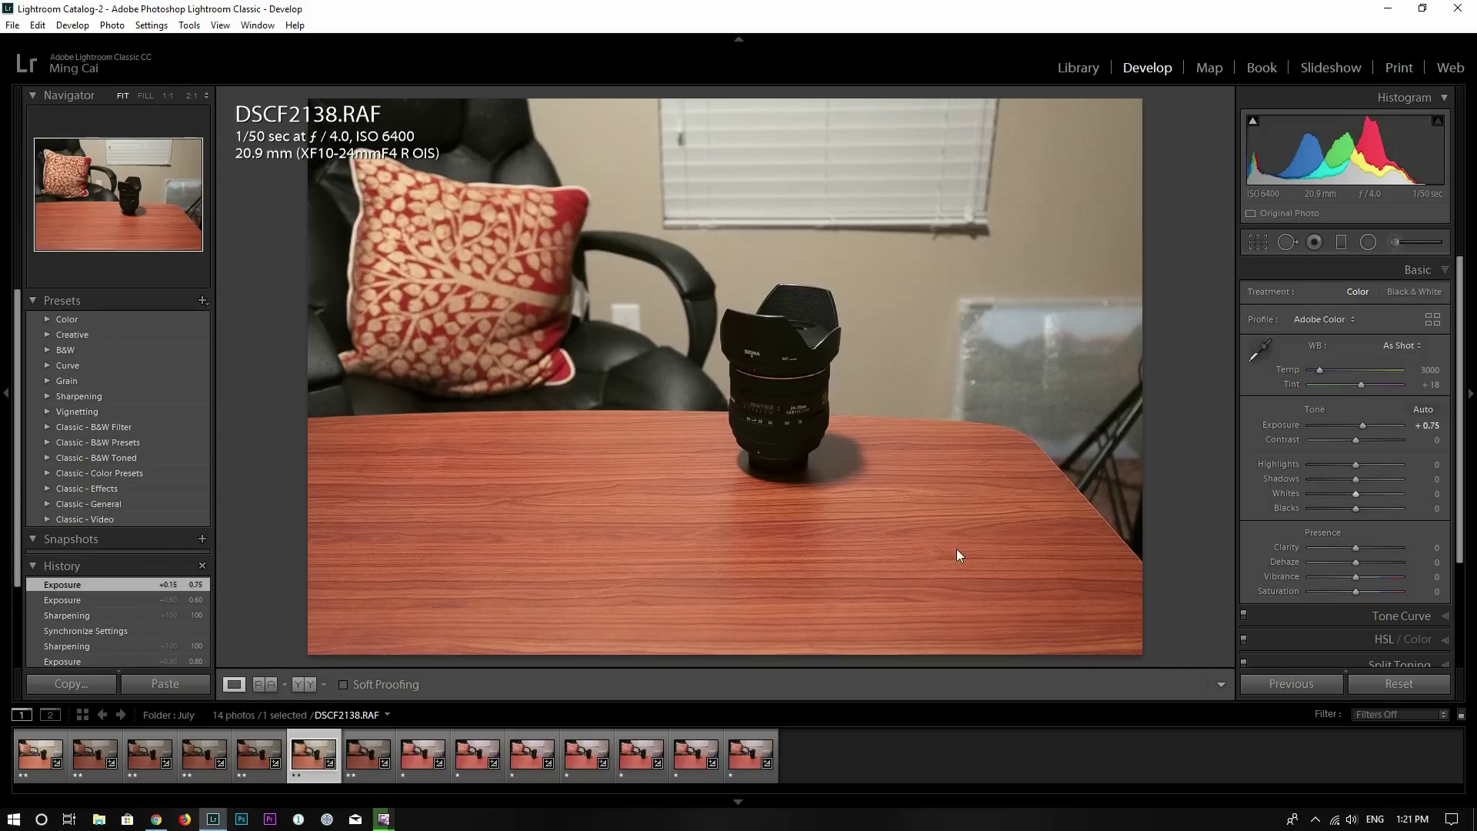
Select DSCF2138 together with DSCF2115-2 and show them for viewing instead of editing.
click(686, 759)
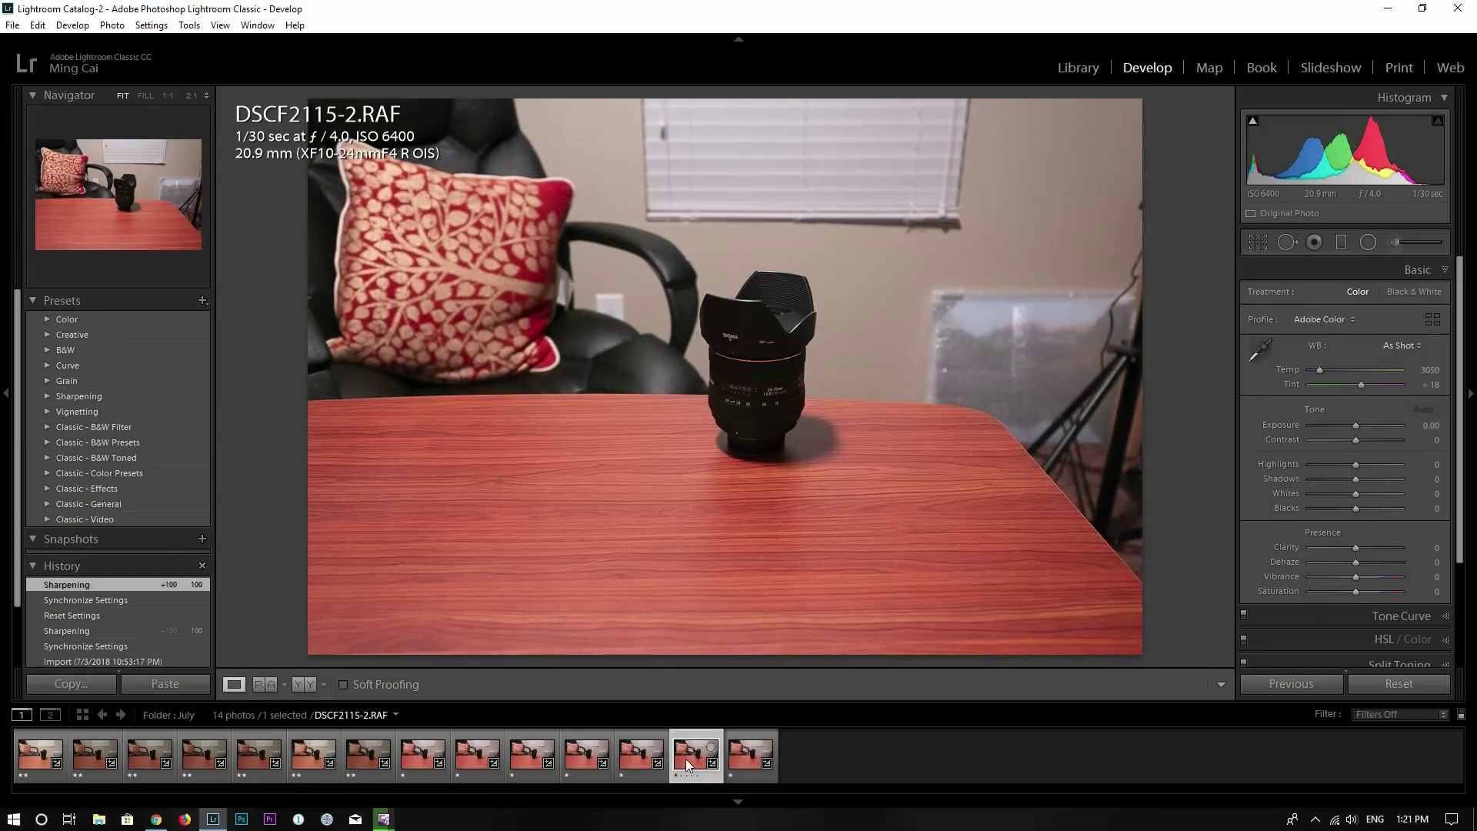
click(306, 760)
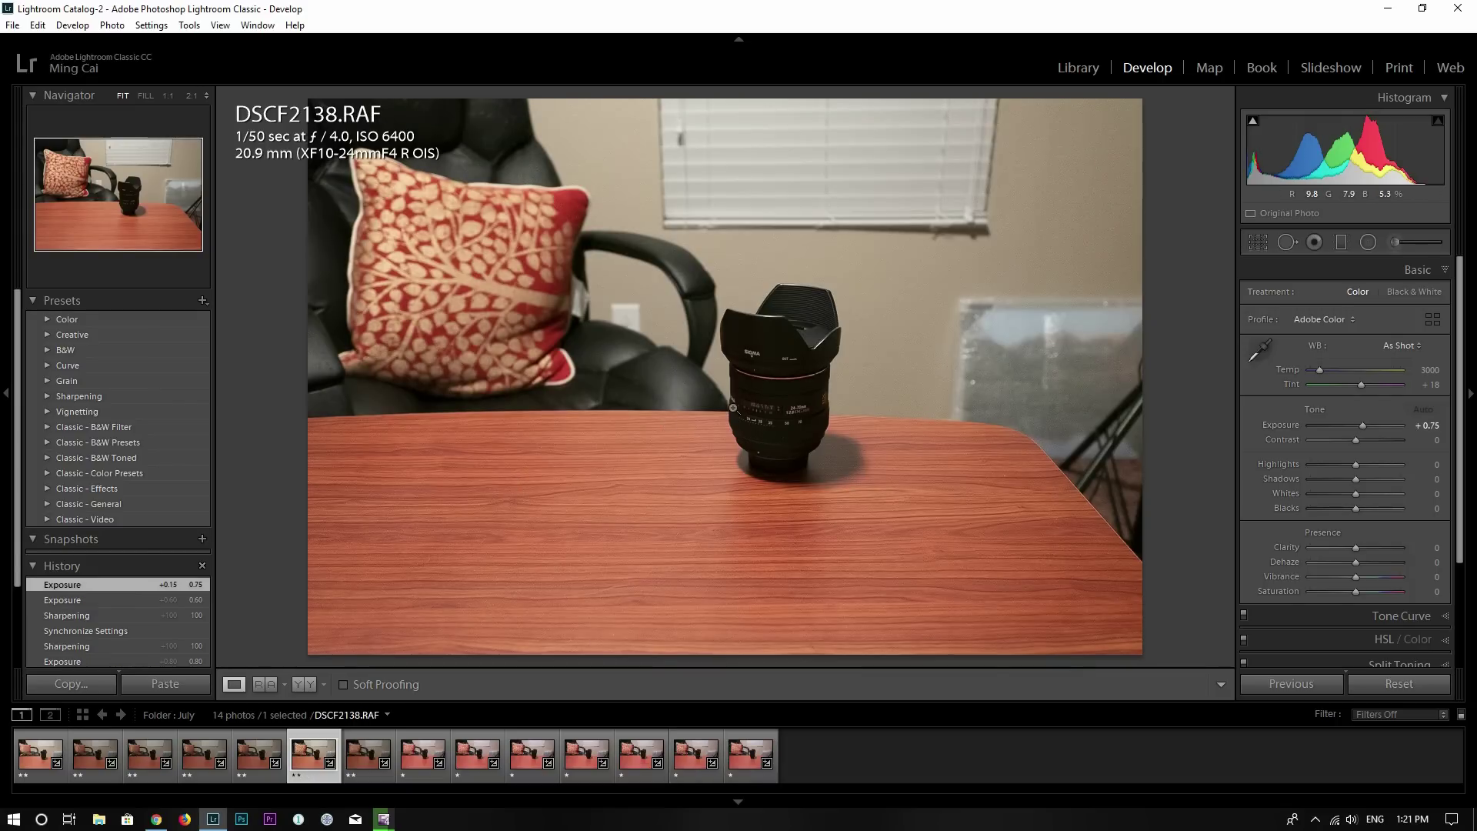
ctrl+click(686, 756)
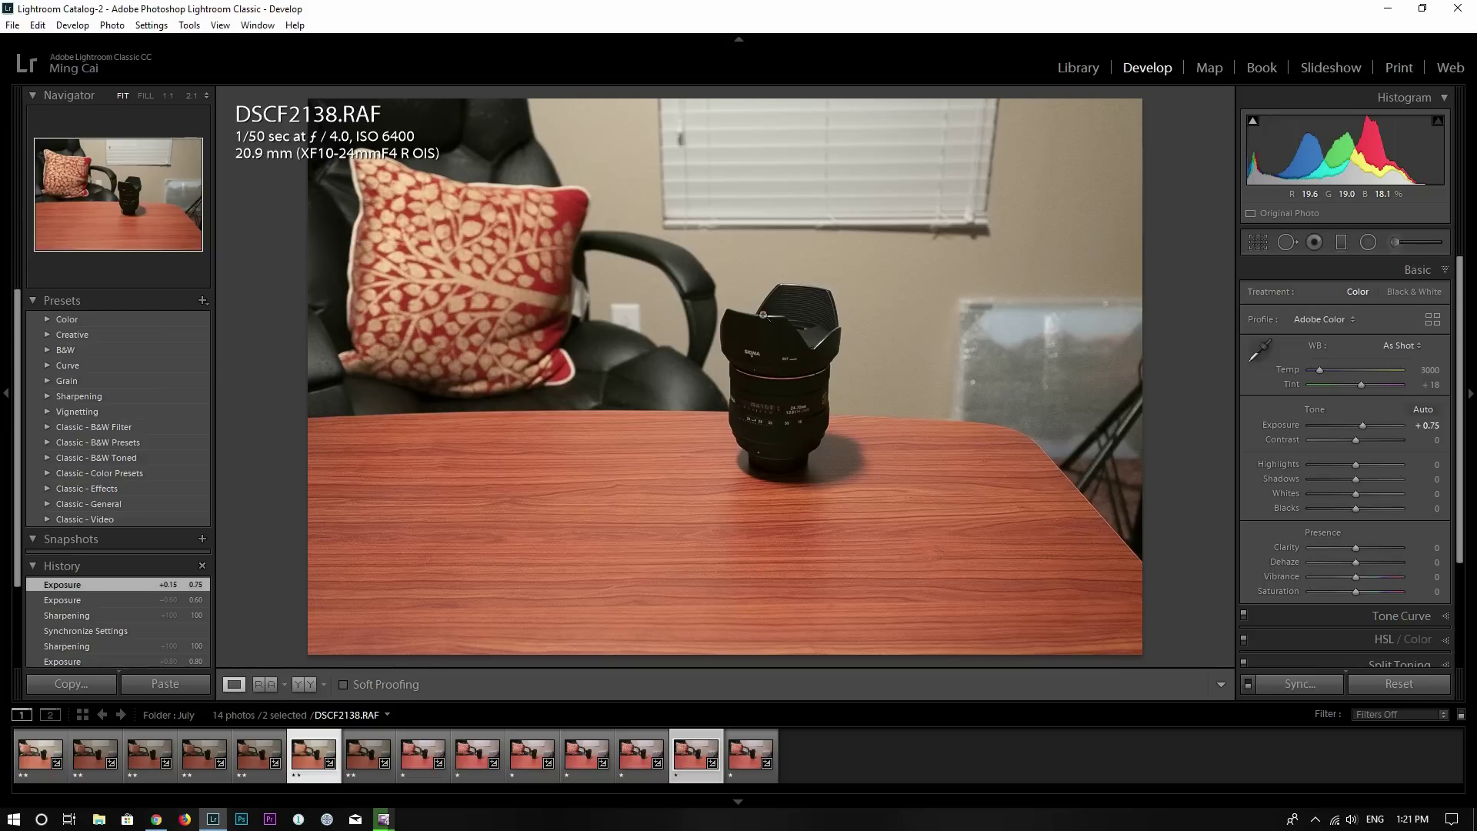
key(e)
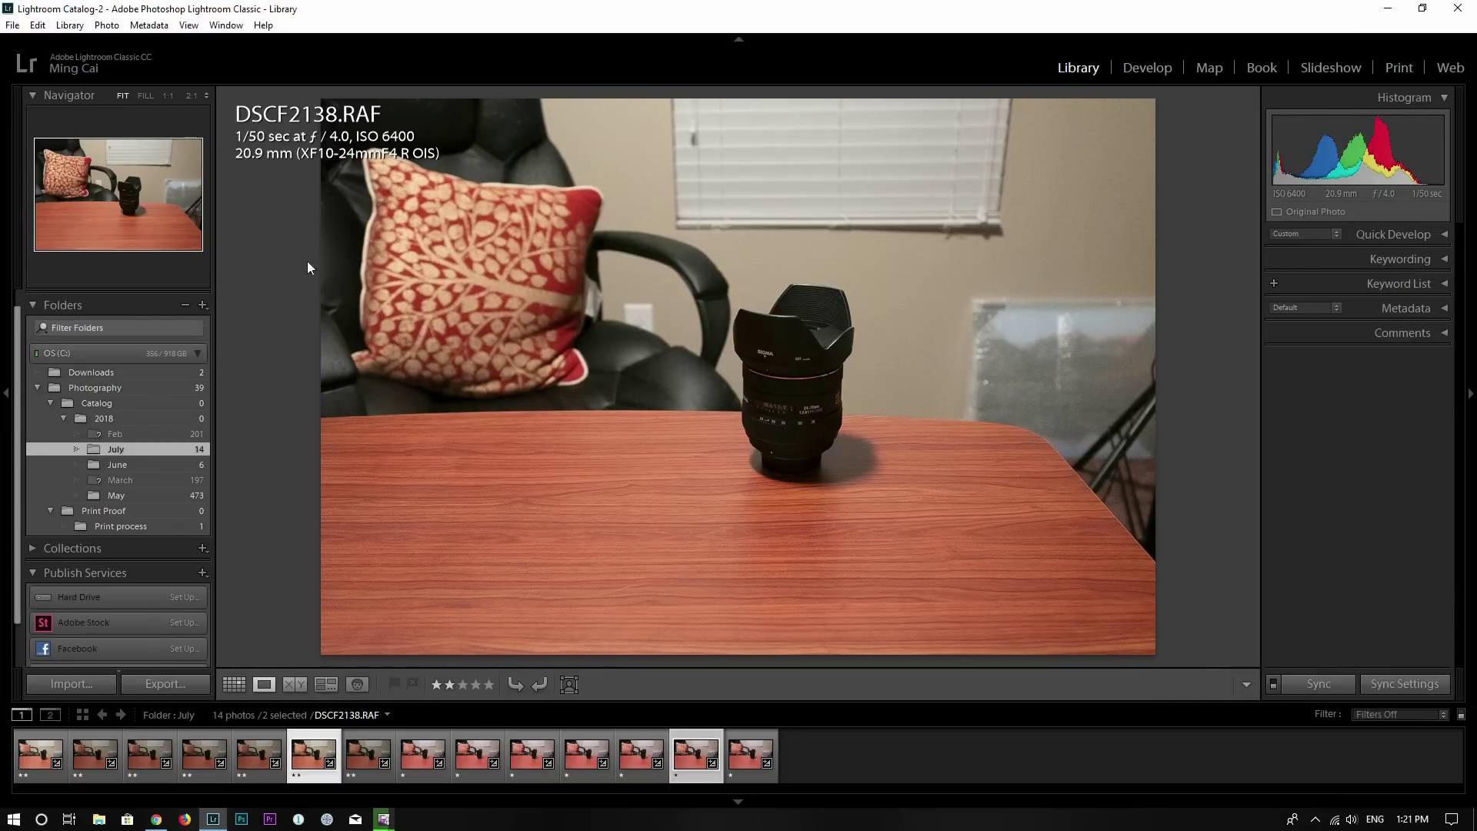
Compare DSCF2138 and DSCF2115-2 side by side, both zoomed in on the lens base.
click(294, 684)
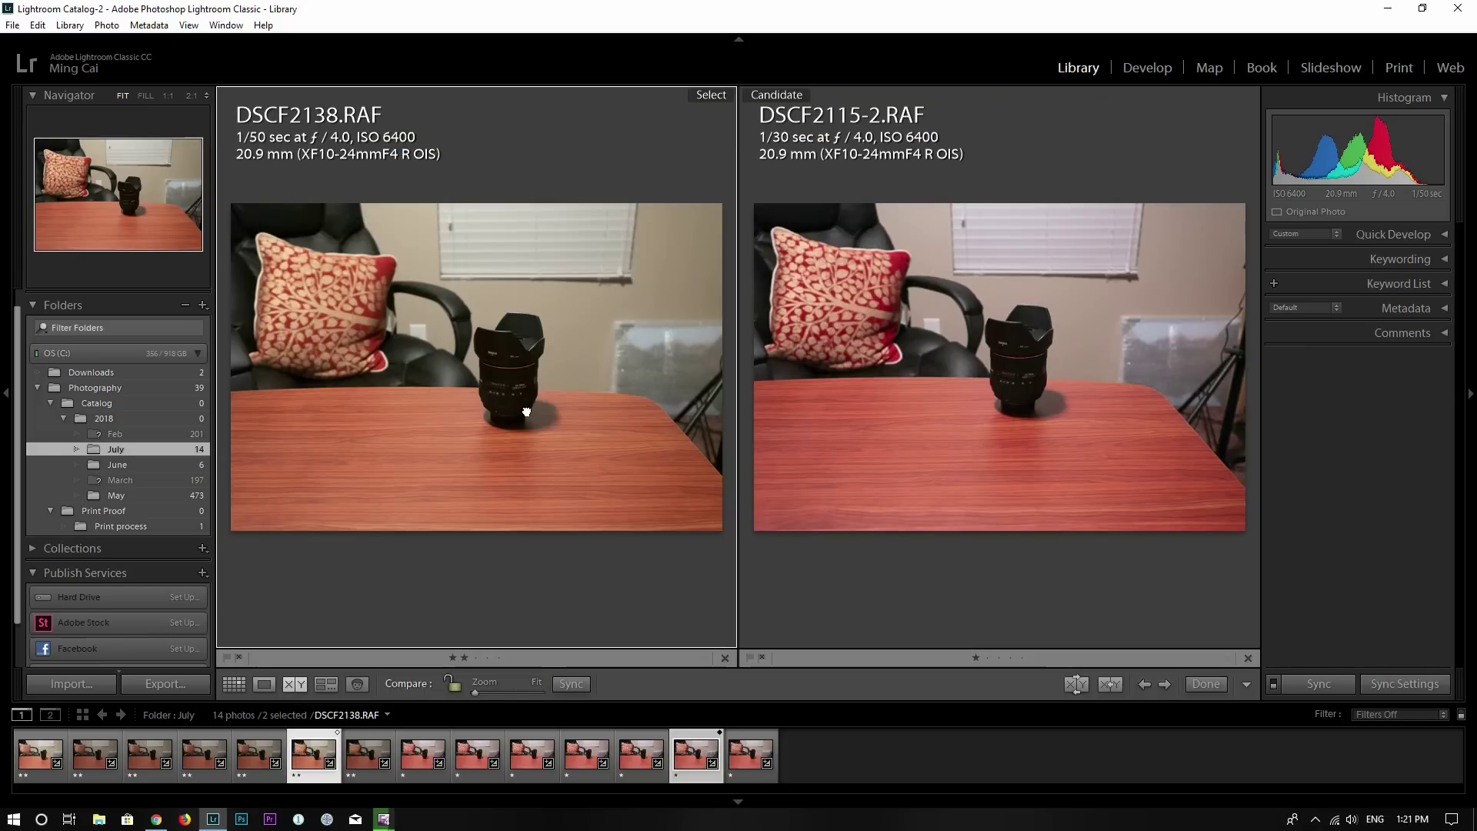
click(526, 411)
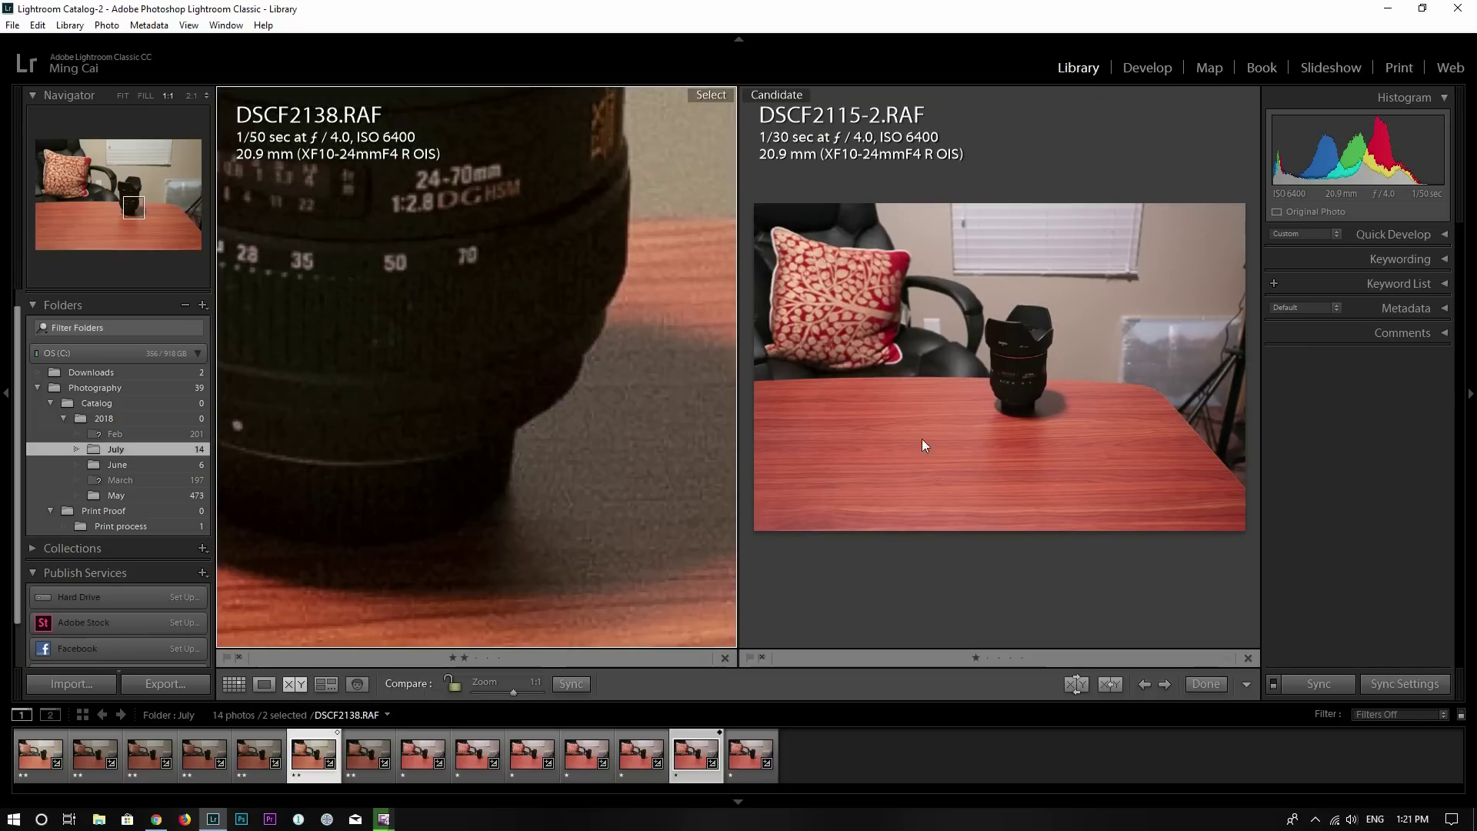
click(1048, 408)
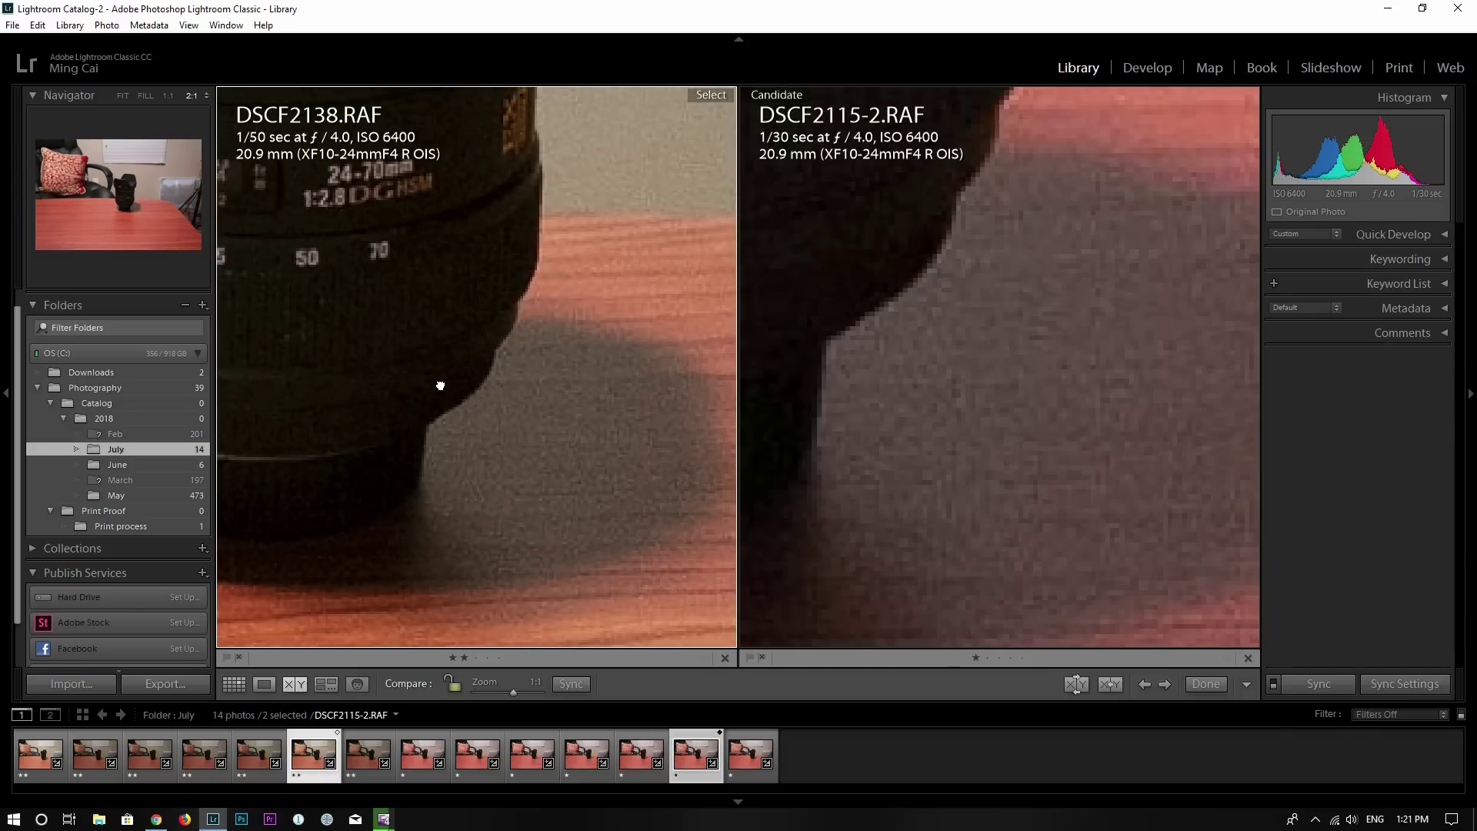
click(440, 385)
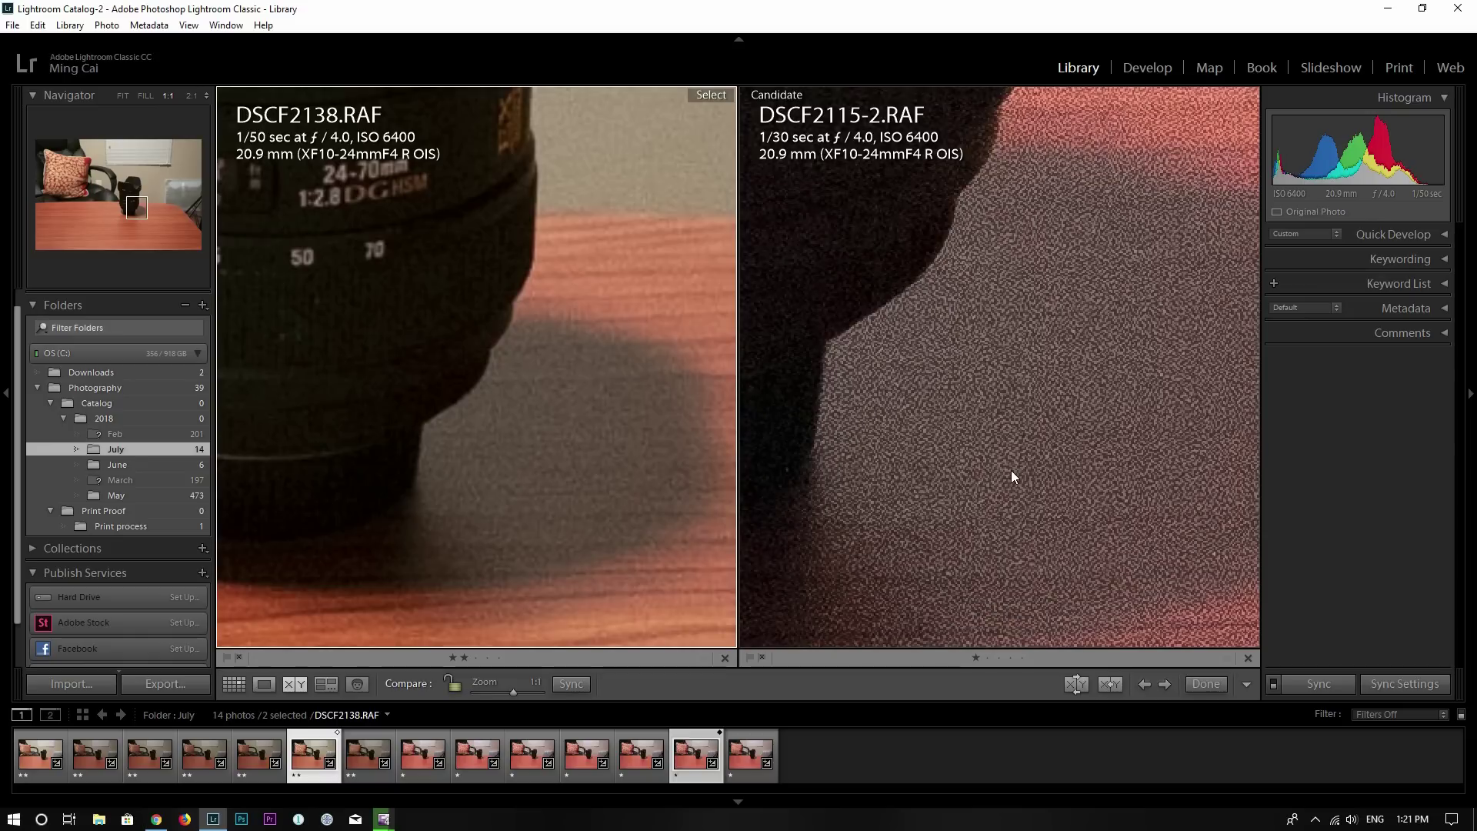
click(1050, 473)
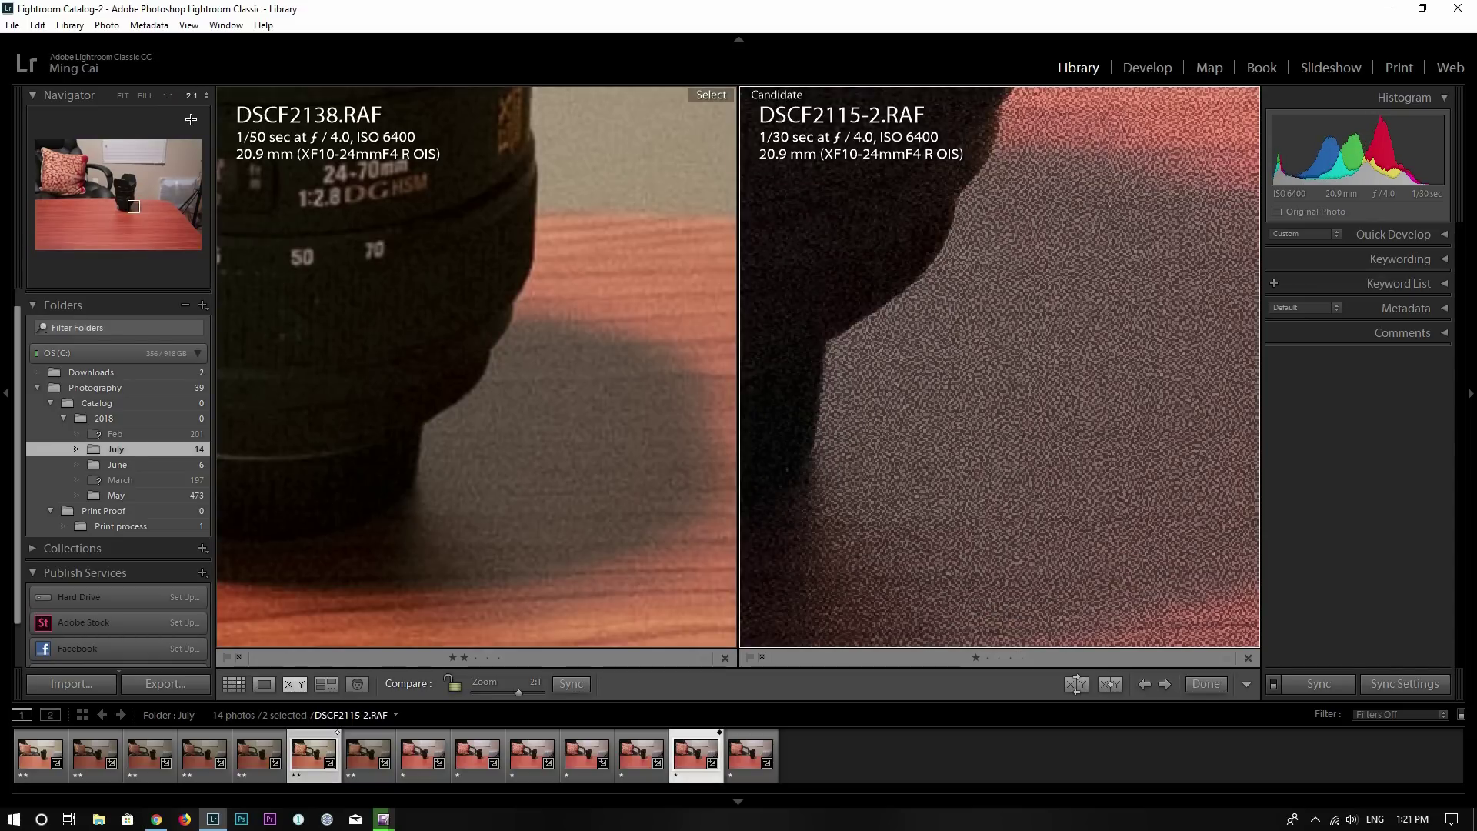
At 1:1, pan the DSCF2138 and DSCF2115-2 crops until their lens markings line up.
click(167, 95)
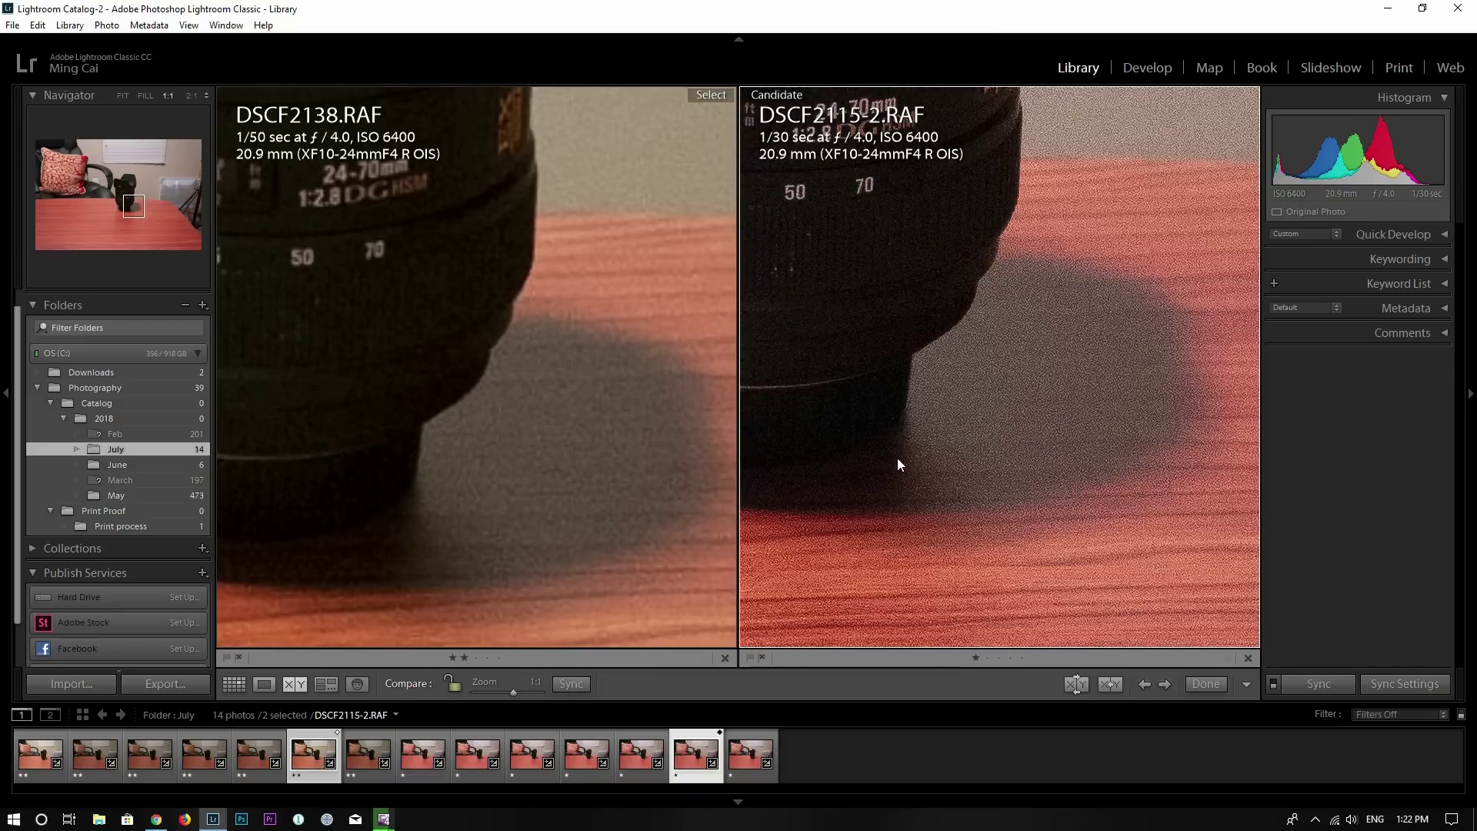
drag(1009, 416, 1046, 486)
click(436, 455)
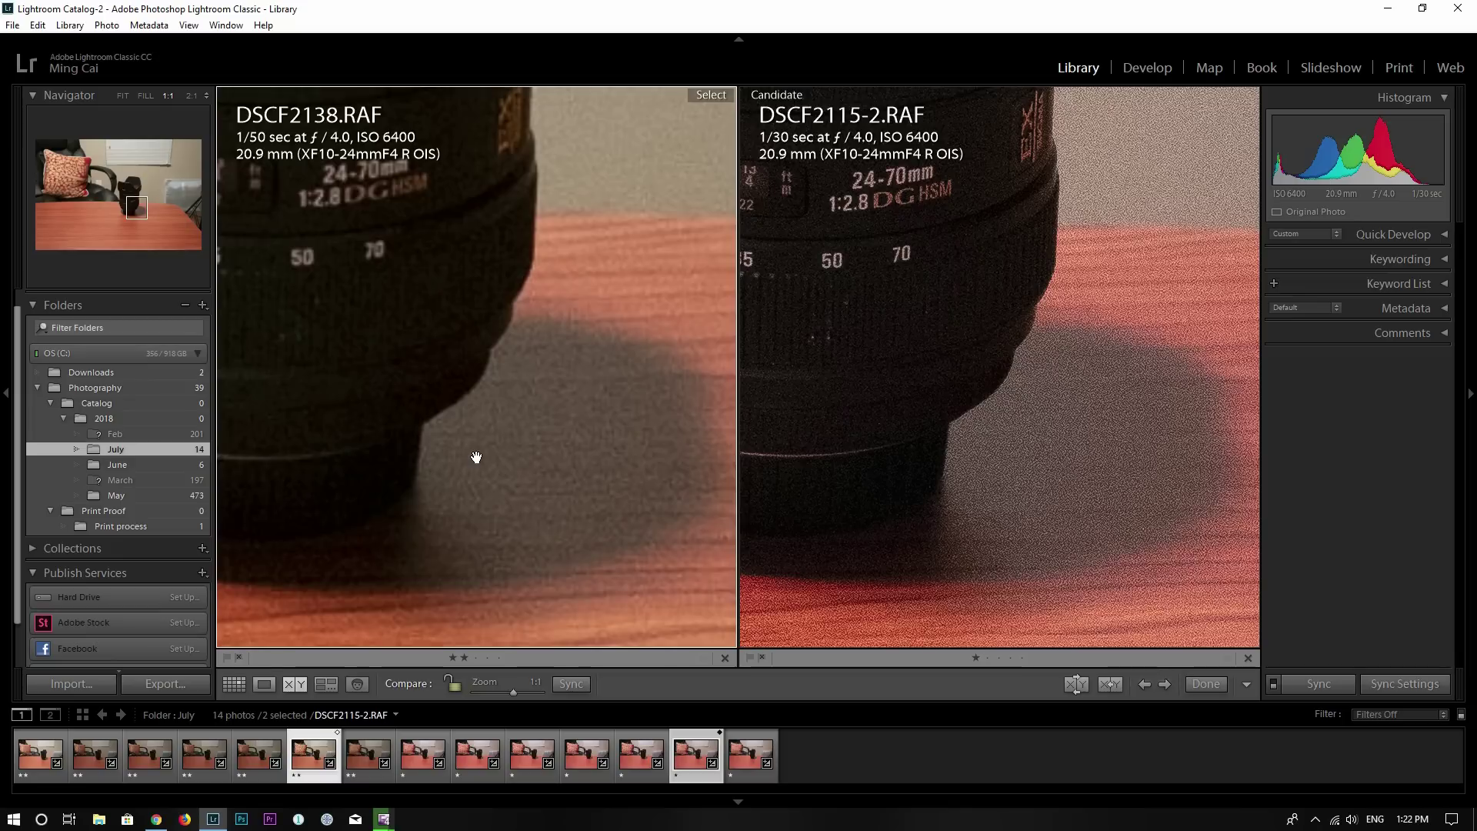
drag(476, 457, 405, 403)
drag(464, 451, 491, 385)
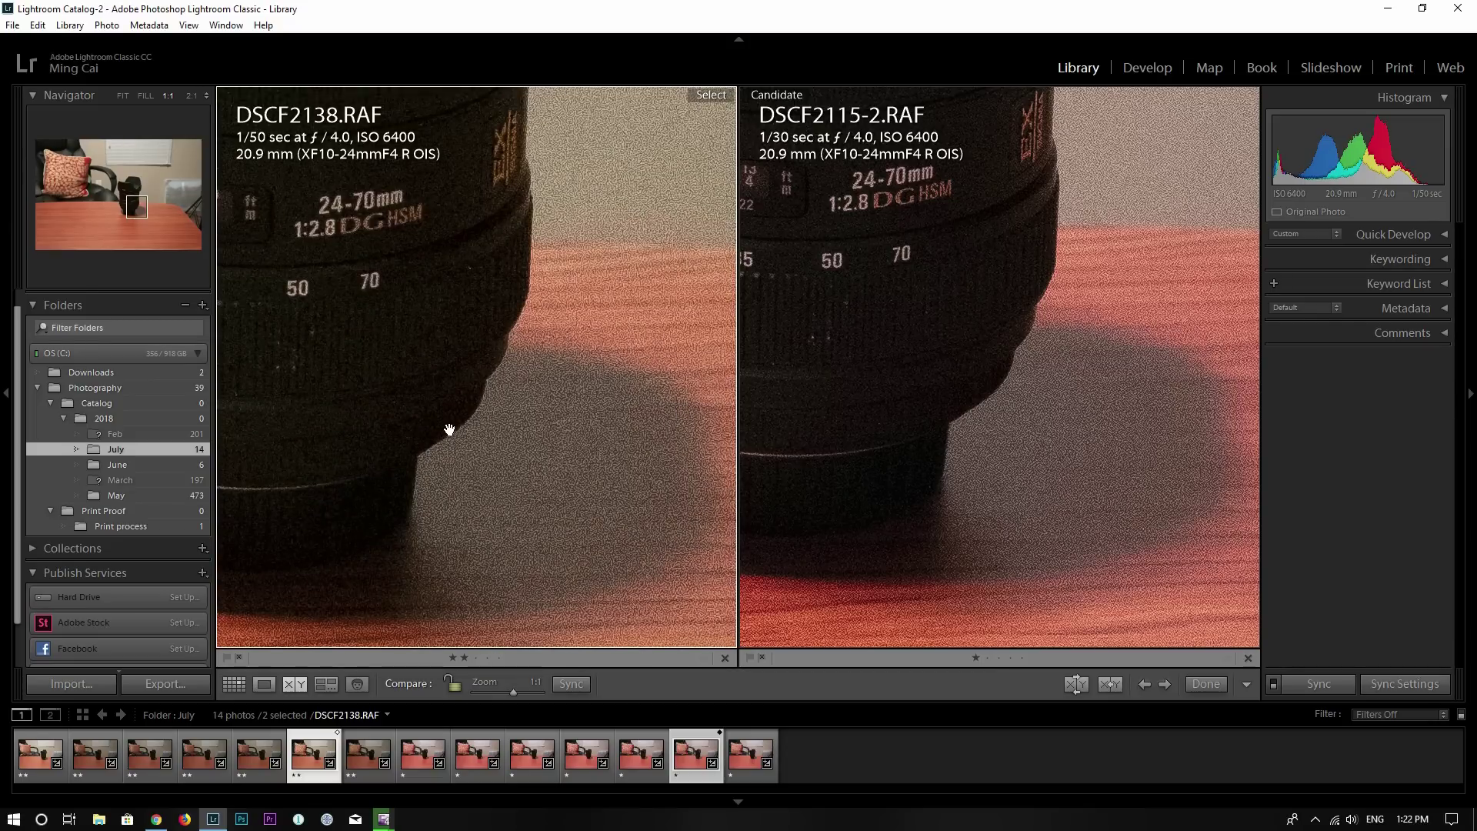
drag(445, 438, 441, 402)
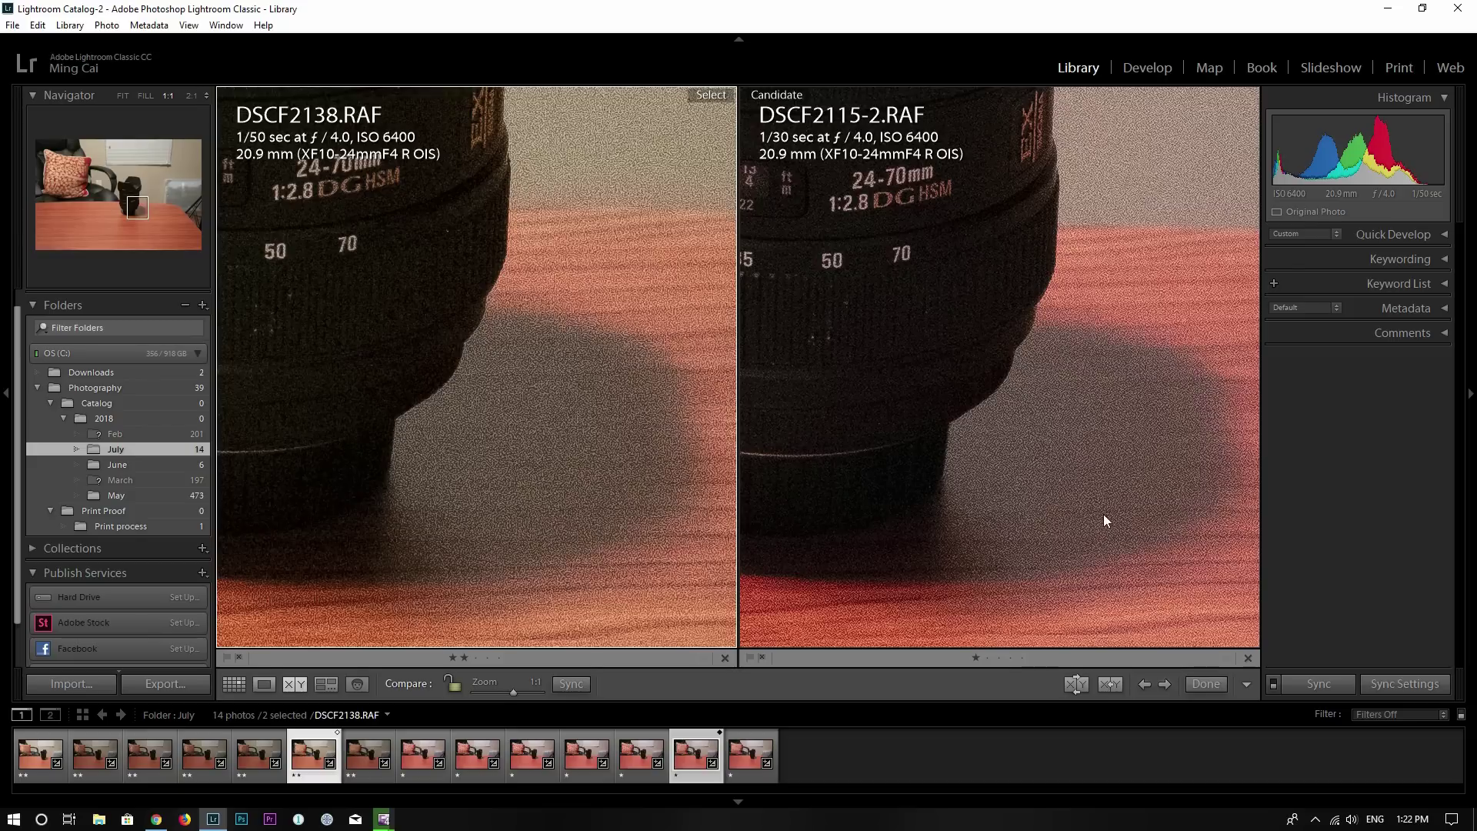
drag(1097, 502, 1096, 494)
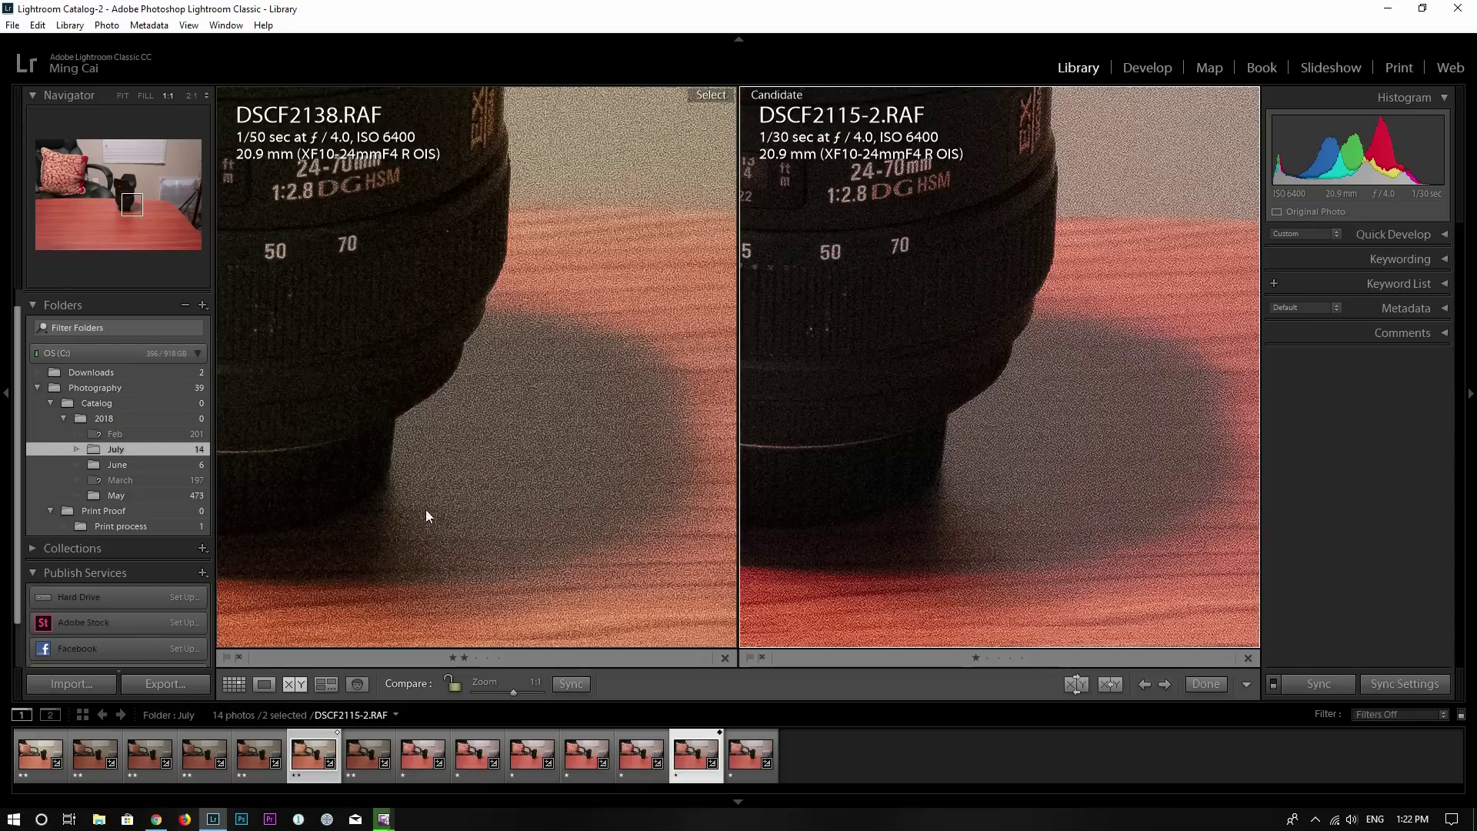
drag(1058, 498, 1052, 508)
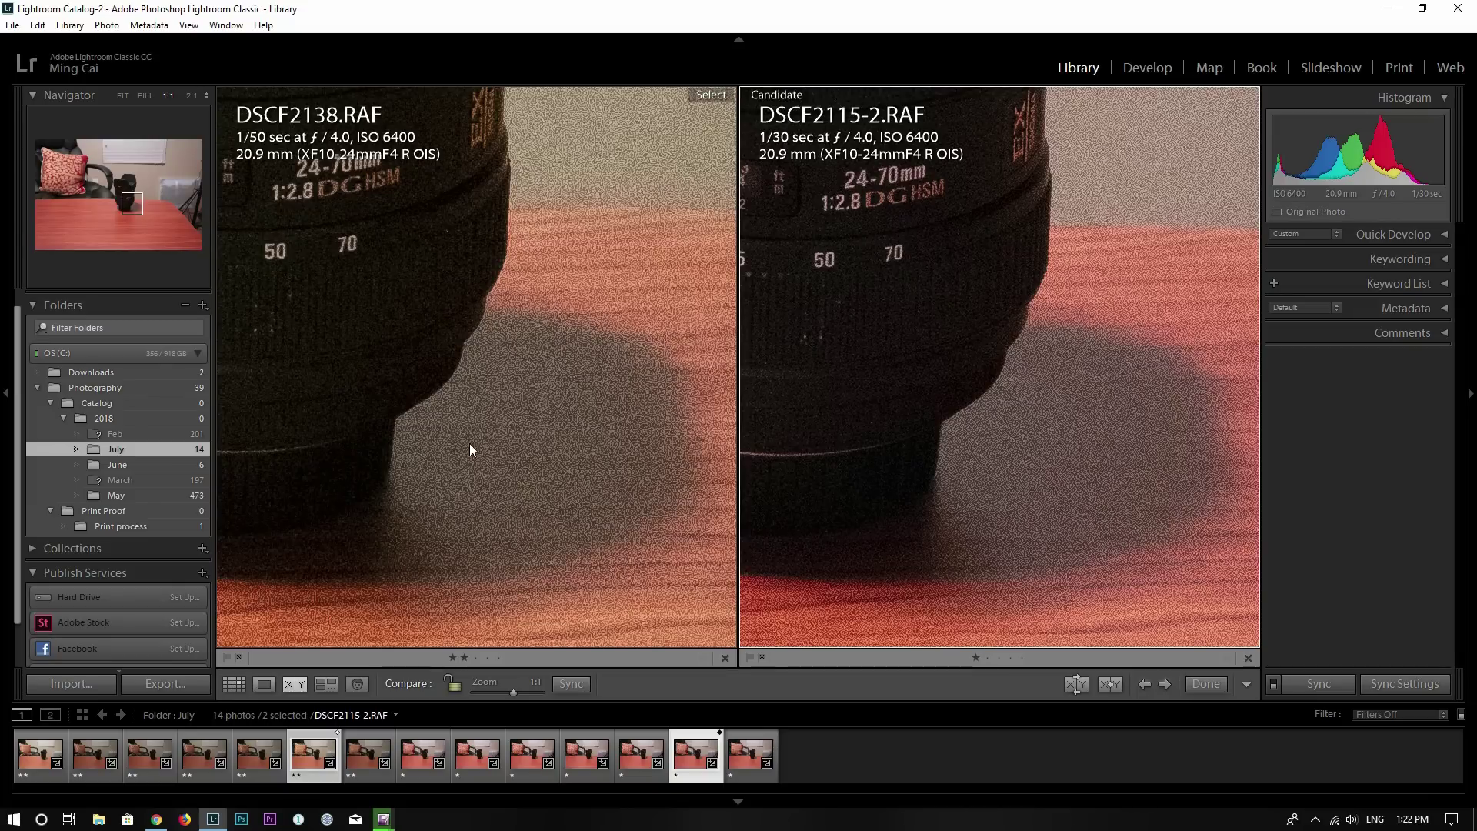
drag(502, 469, 496, 470)
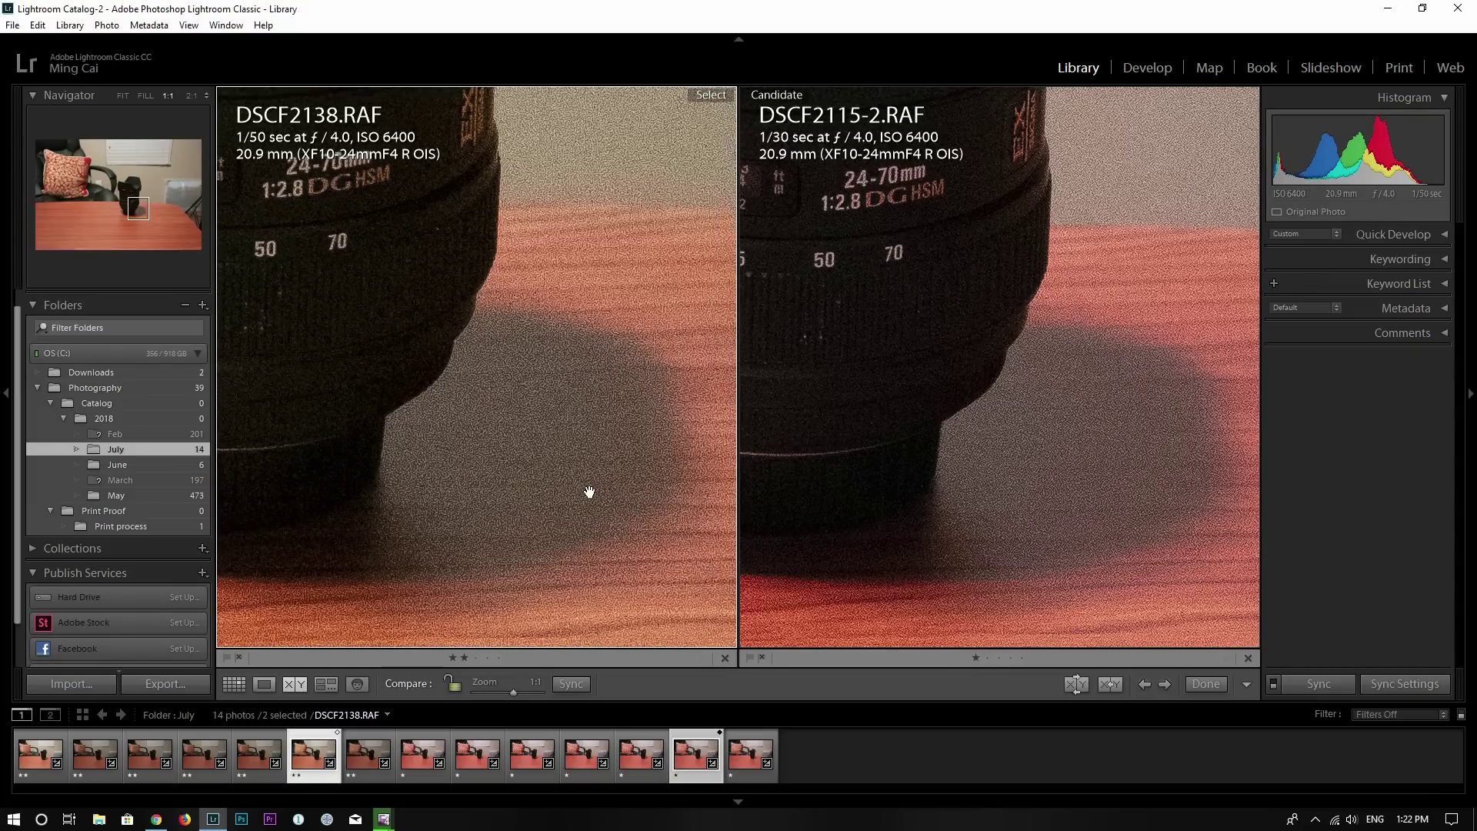
click(997, 502)
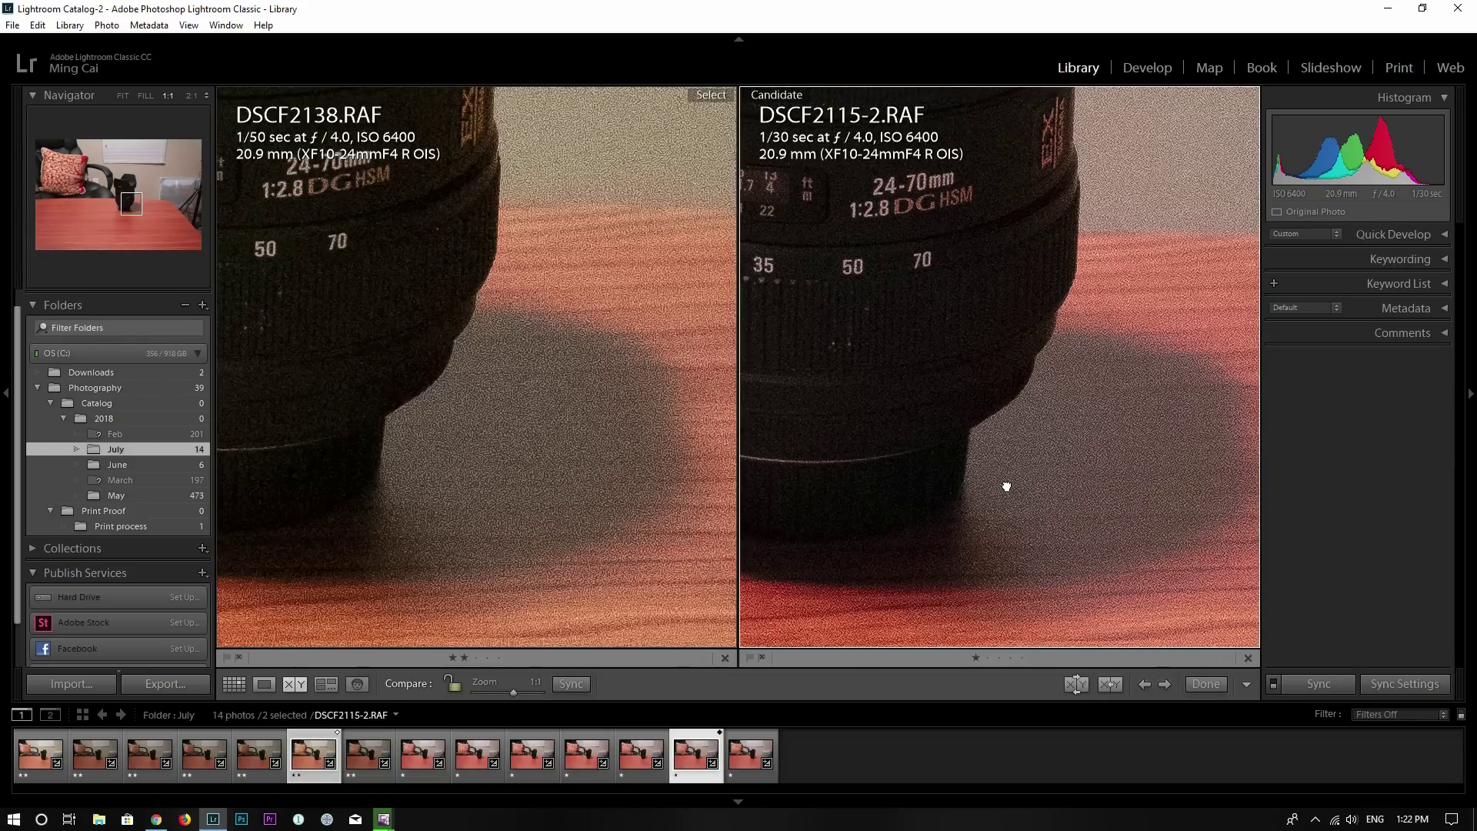
drag(1005, 488, 979, 481)
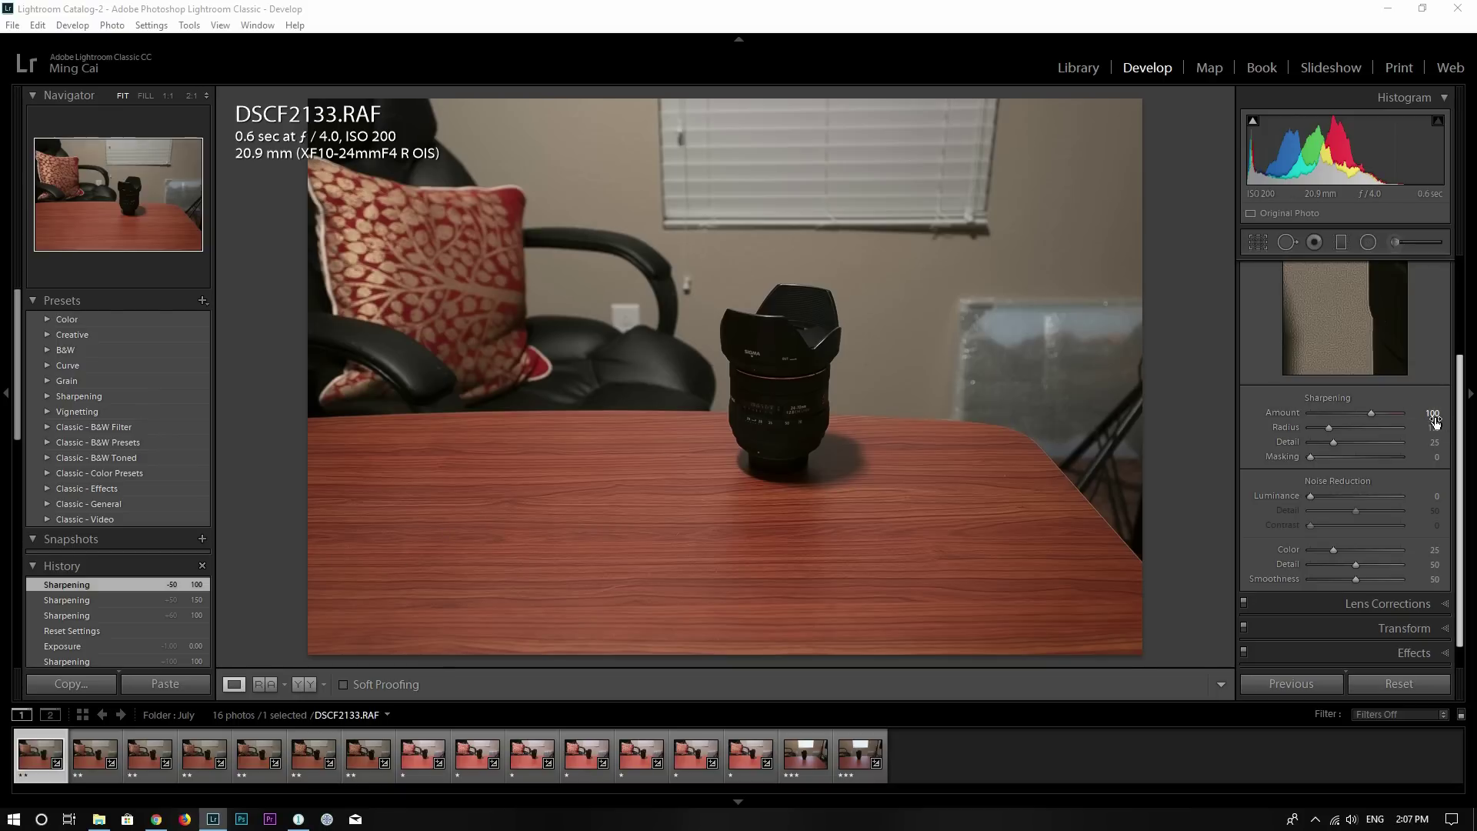
In Capture One, open DSCF2133 from the thumbnail grid, then return to Lightroom Classic.
click(298, 818)
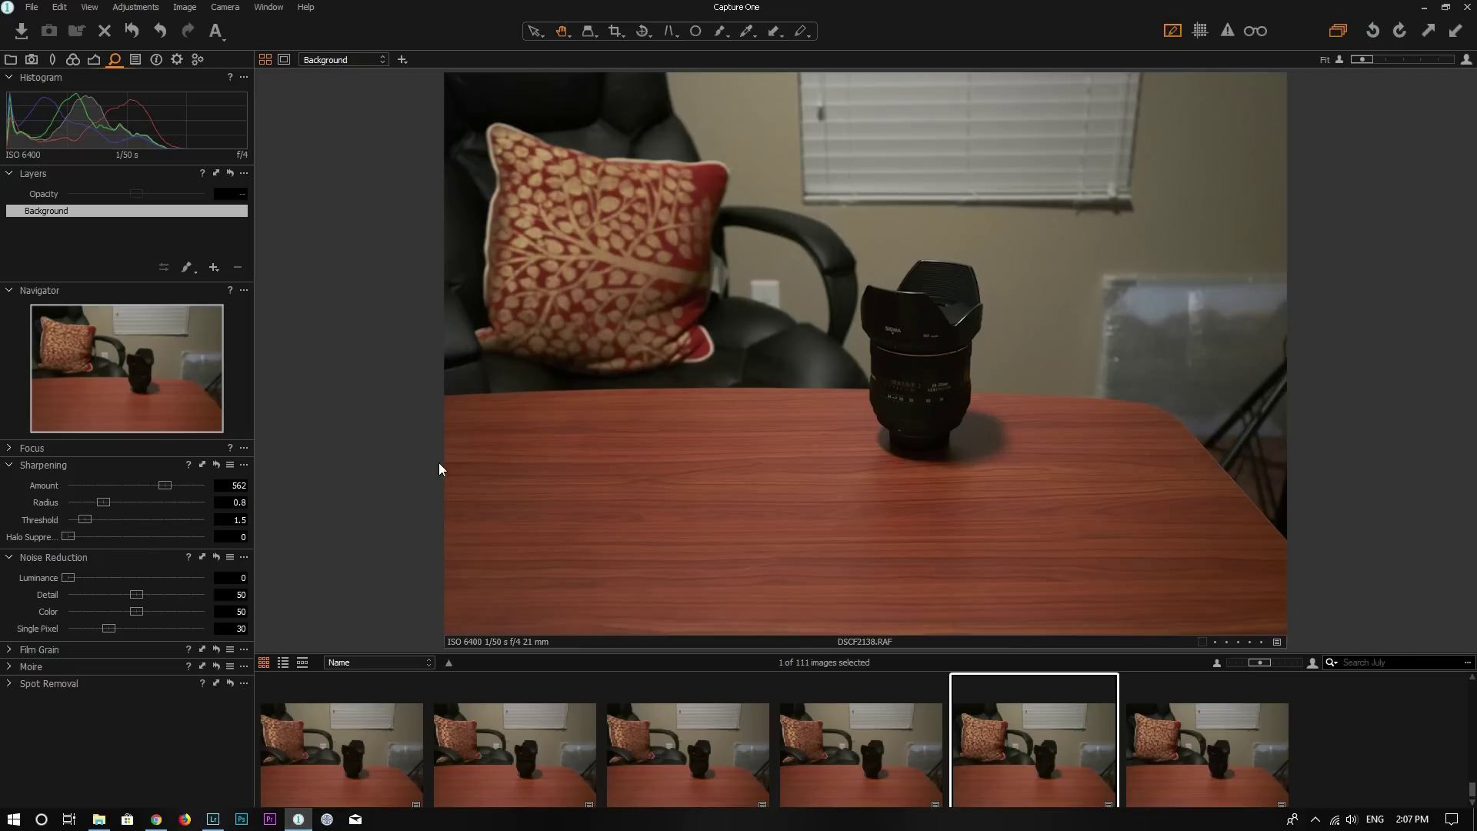
double_click(1076, 741)
double_click(1412, 506)
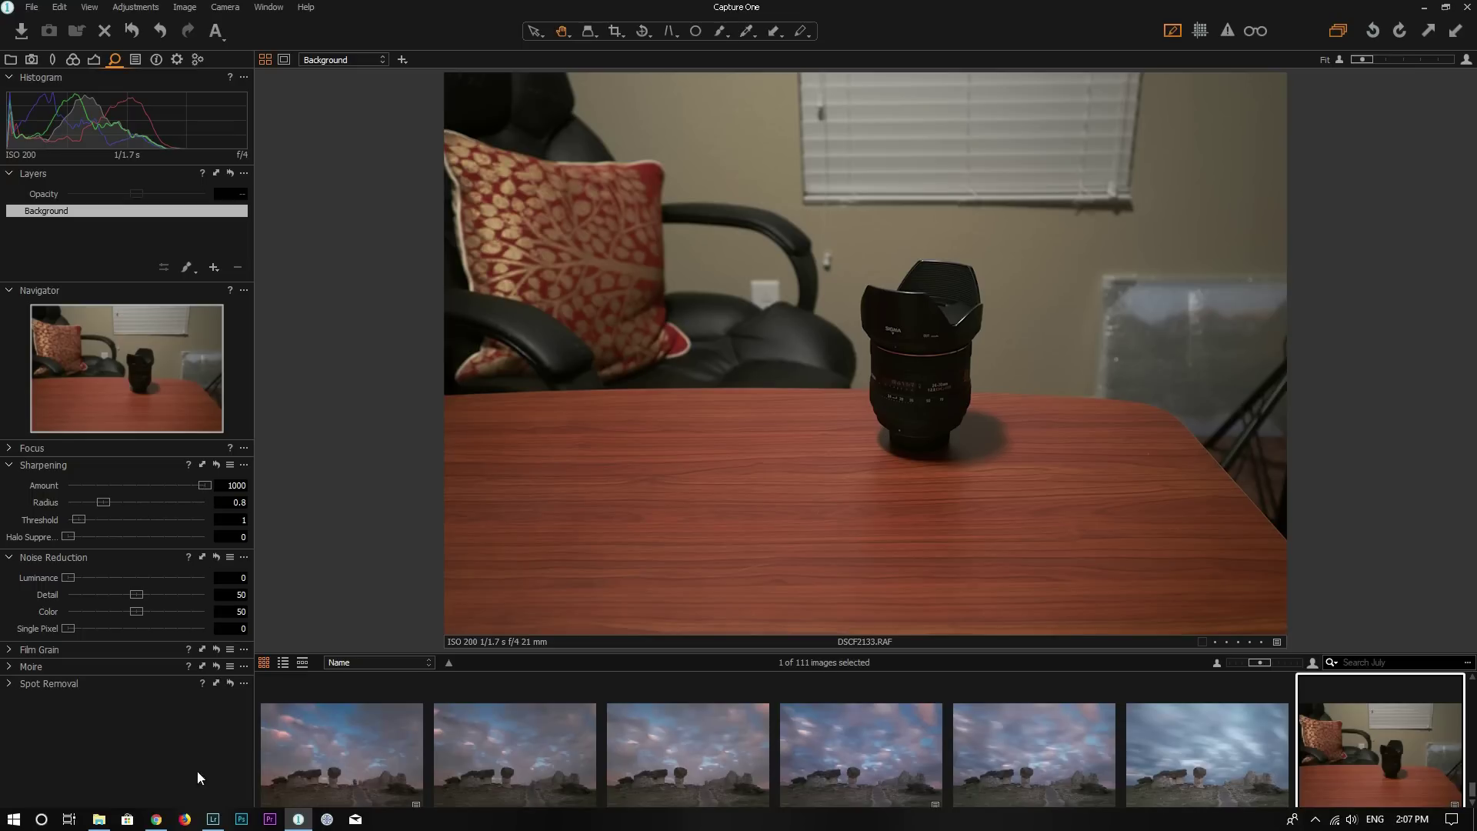
click(215, 819)
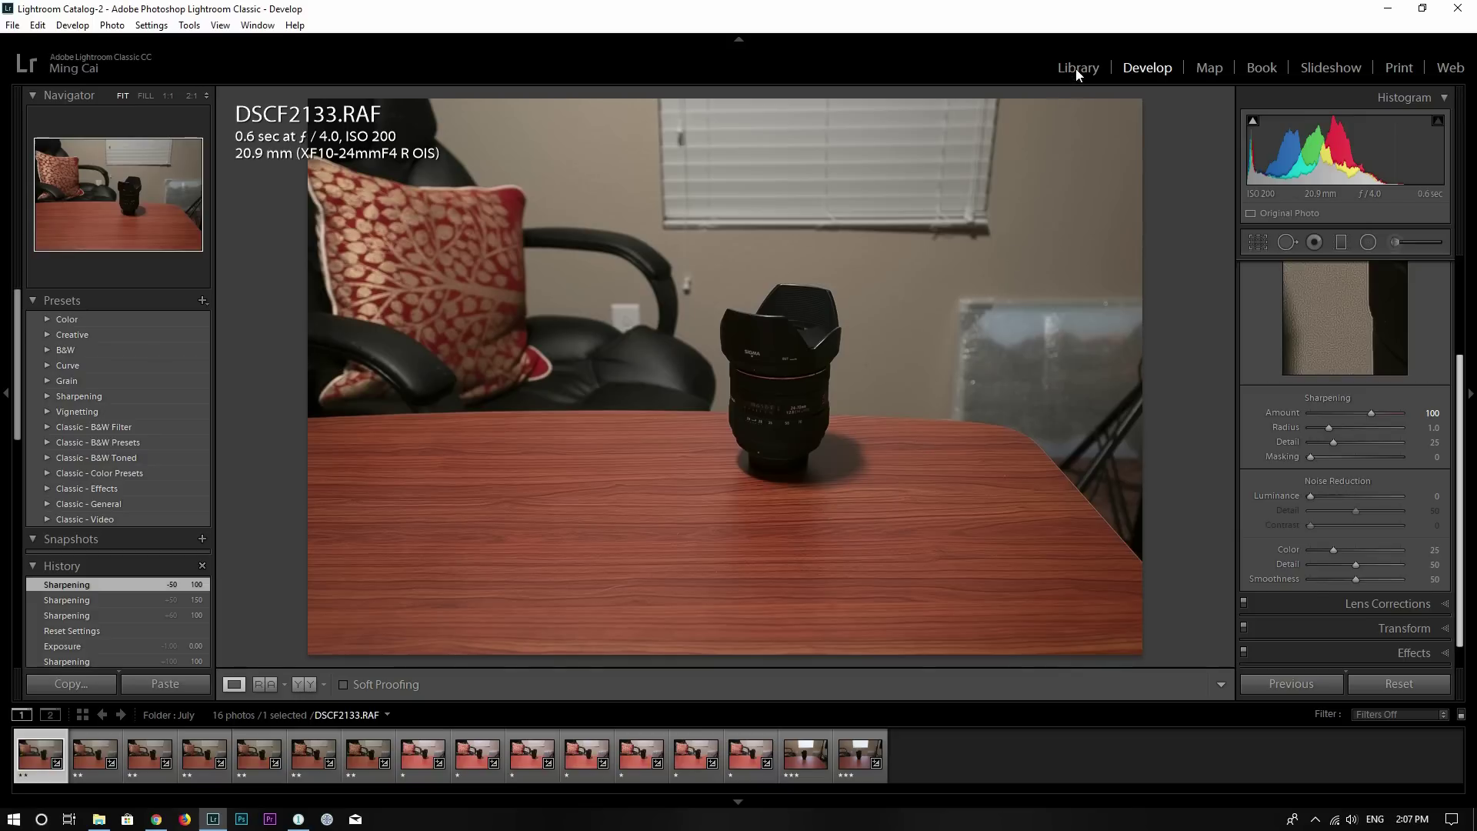
View DSCF2133 at 2:1, framed on the edge of the lens shadow.
key(e)
click(857, 464)
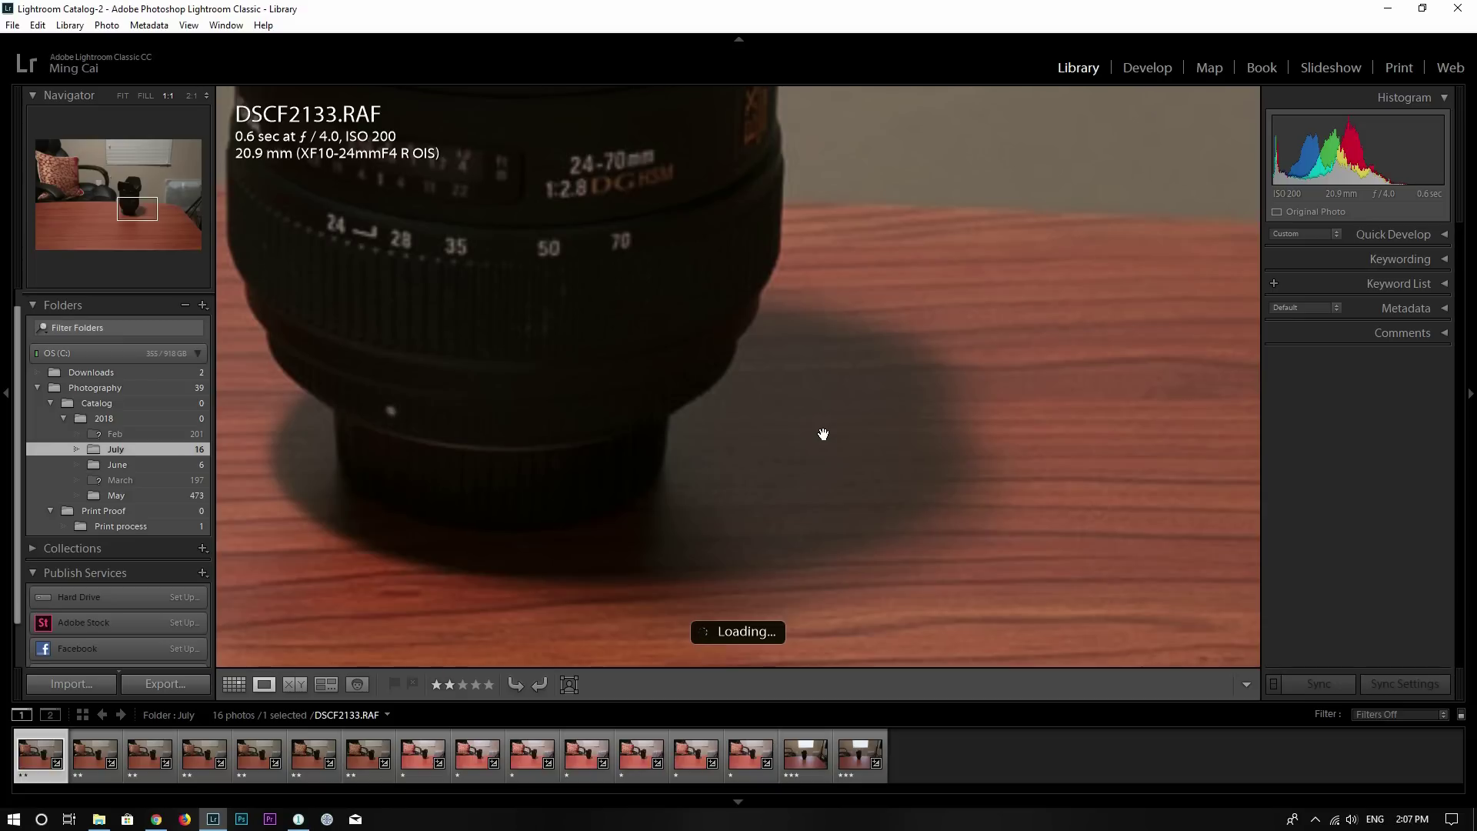
drag(843, 487, 887, 464)
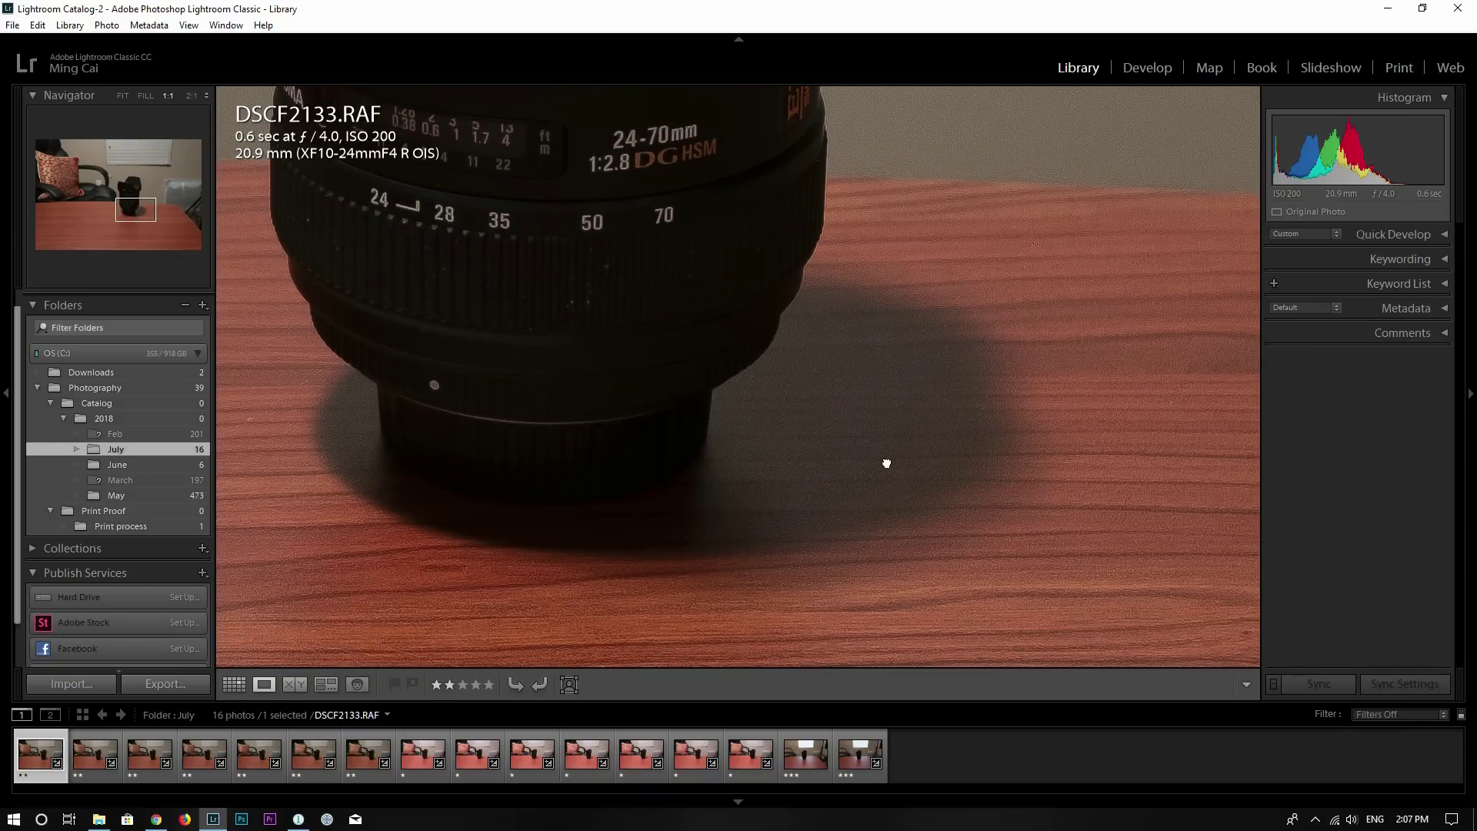
click(190, 96)
drag(911, 538, 606, 410)
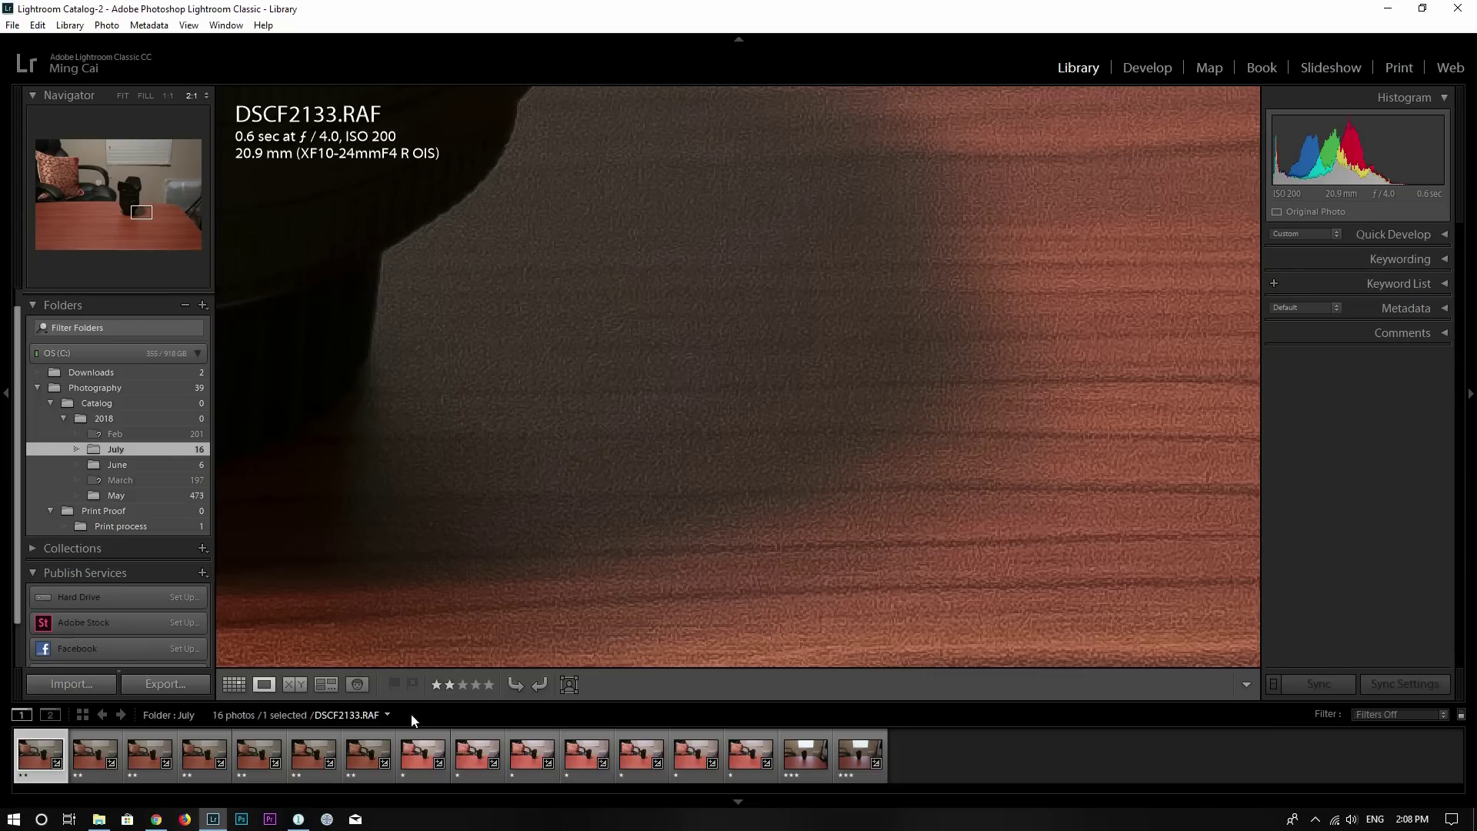
In Capture One, zoom DSCF2133 to 200% on the lens base.
click(299, 819)
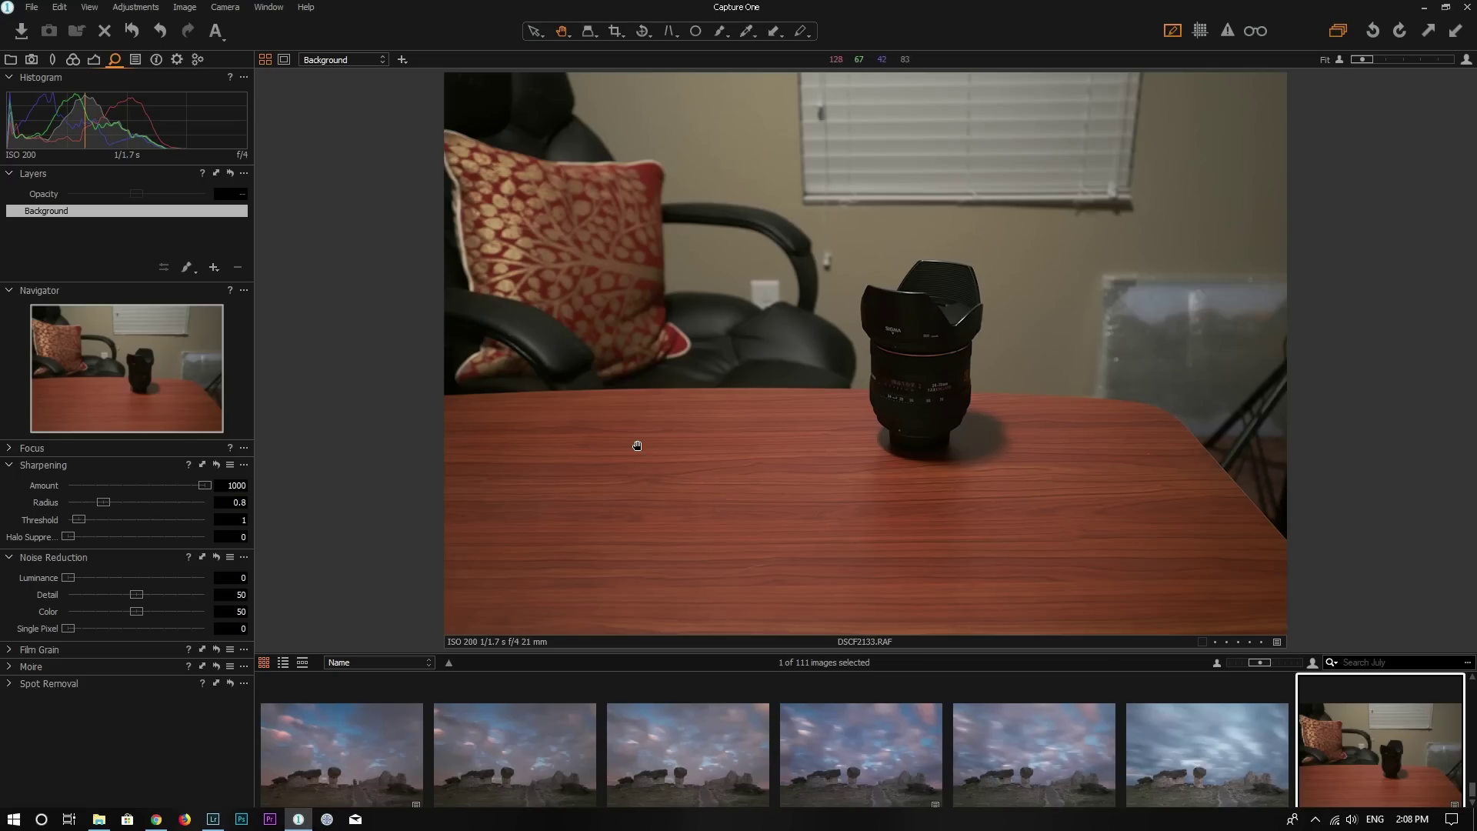
click(984, 442)
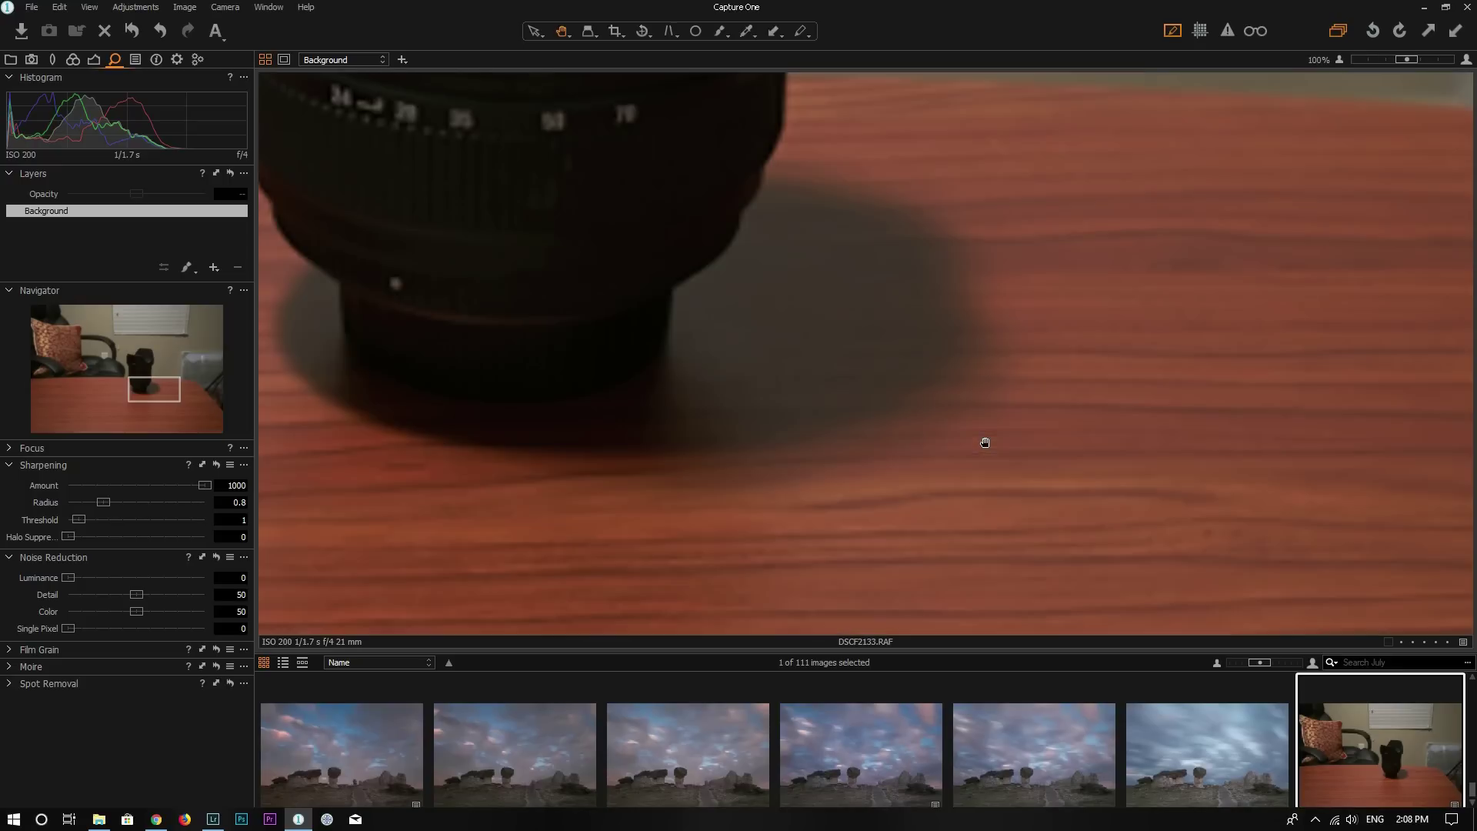
click(1415, 61)
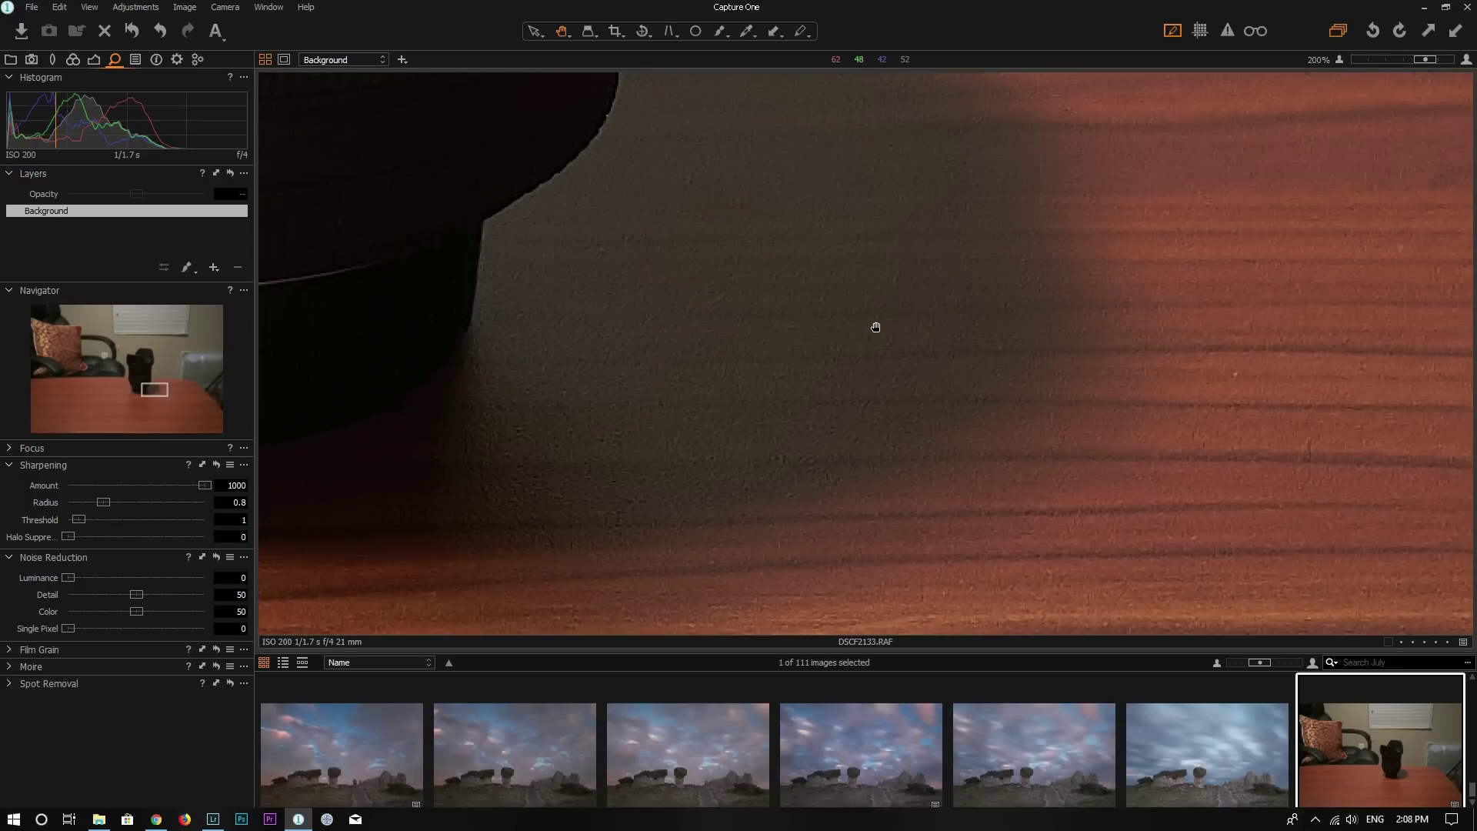
scroll(874, 342, up, 2)
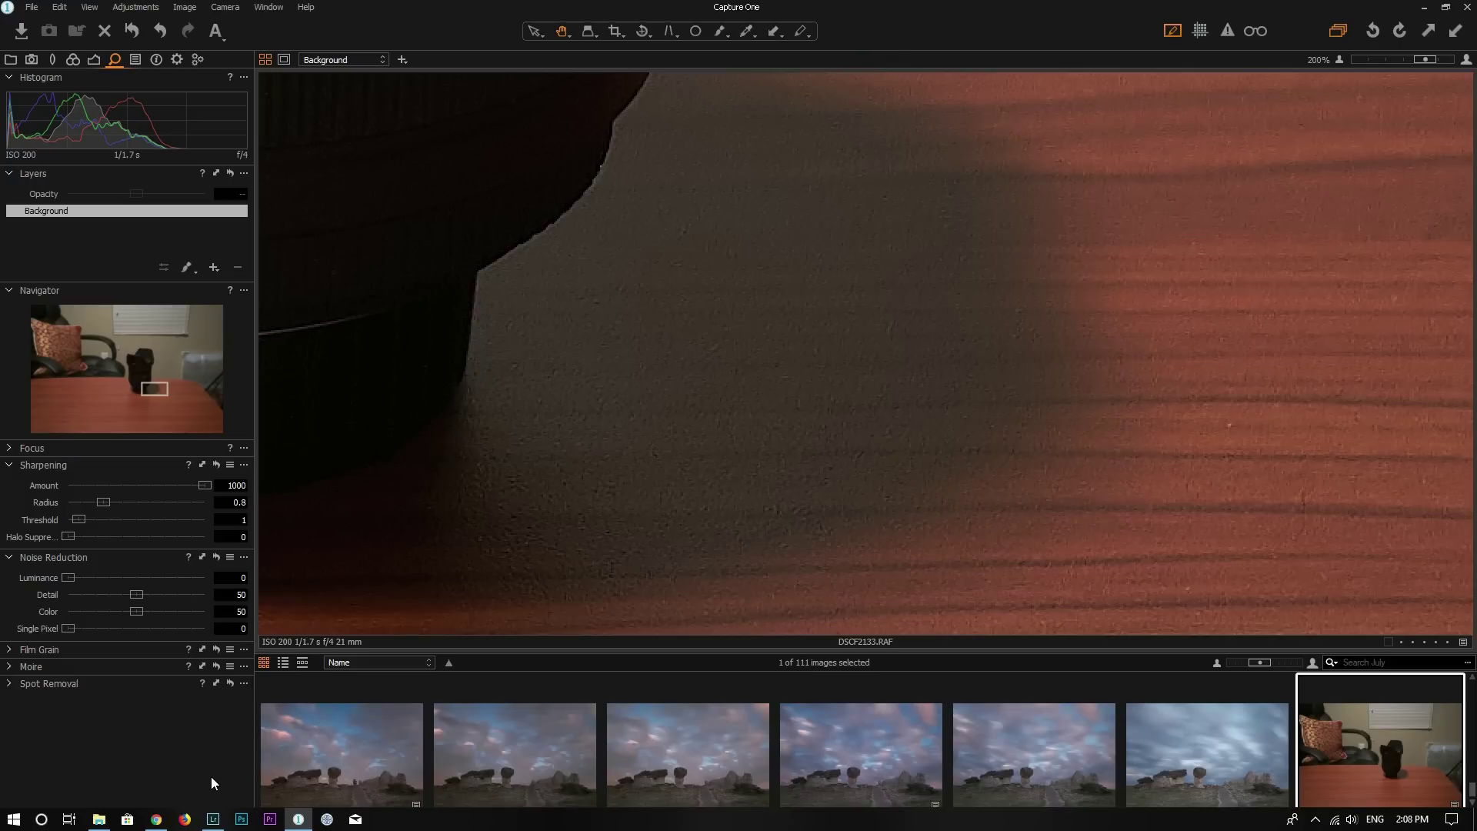
Frame the chair base in Lightroom's Develop view and match the same table area in Capture One.
click(213, 818)
click(1145, 71)
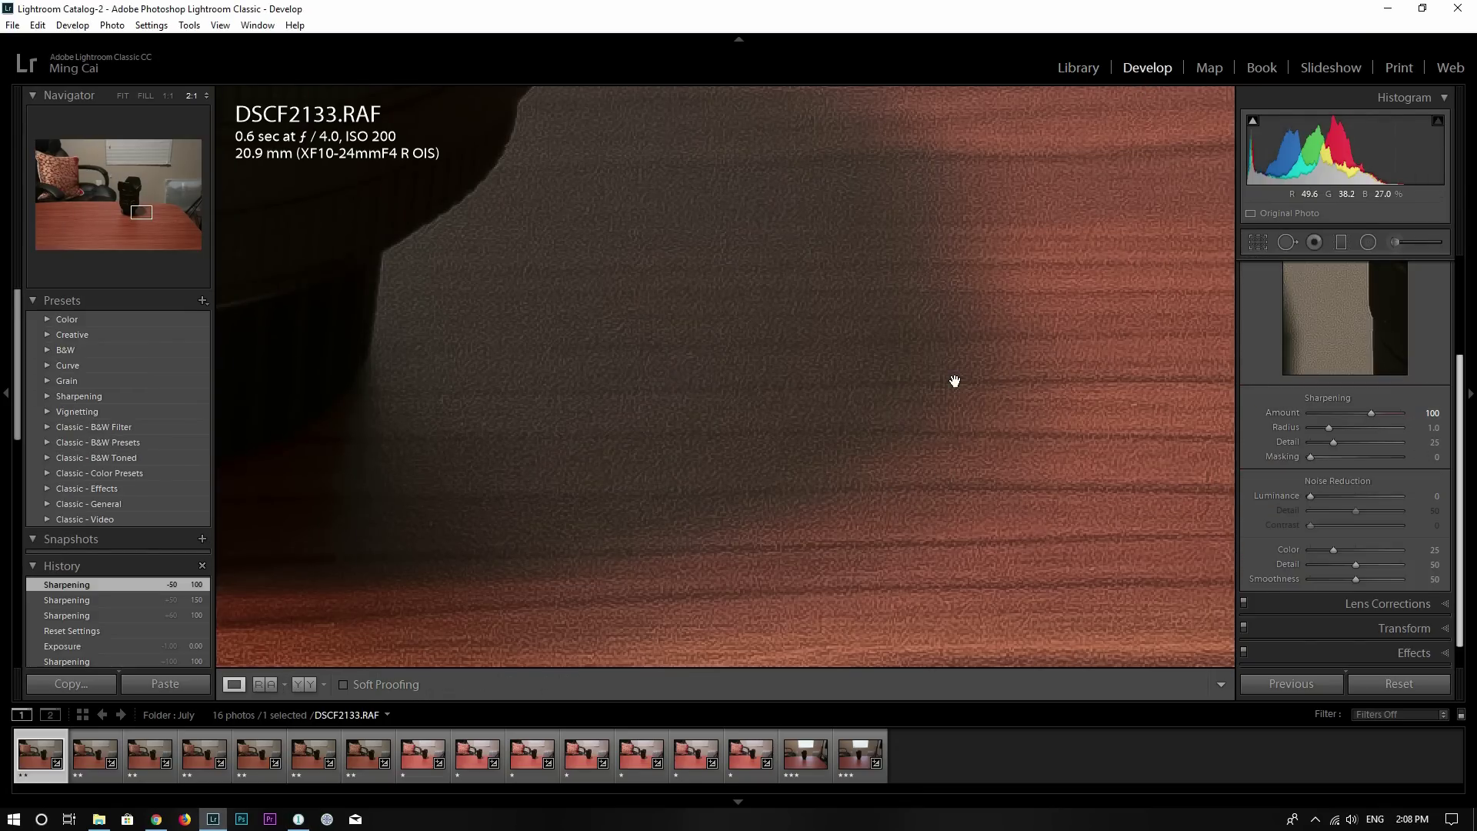
drag(953, 369, 960, 358)
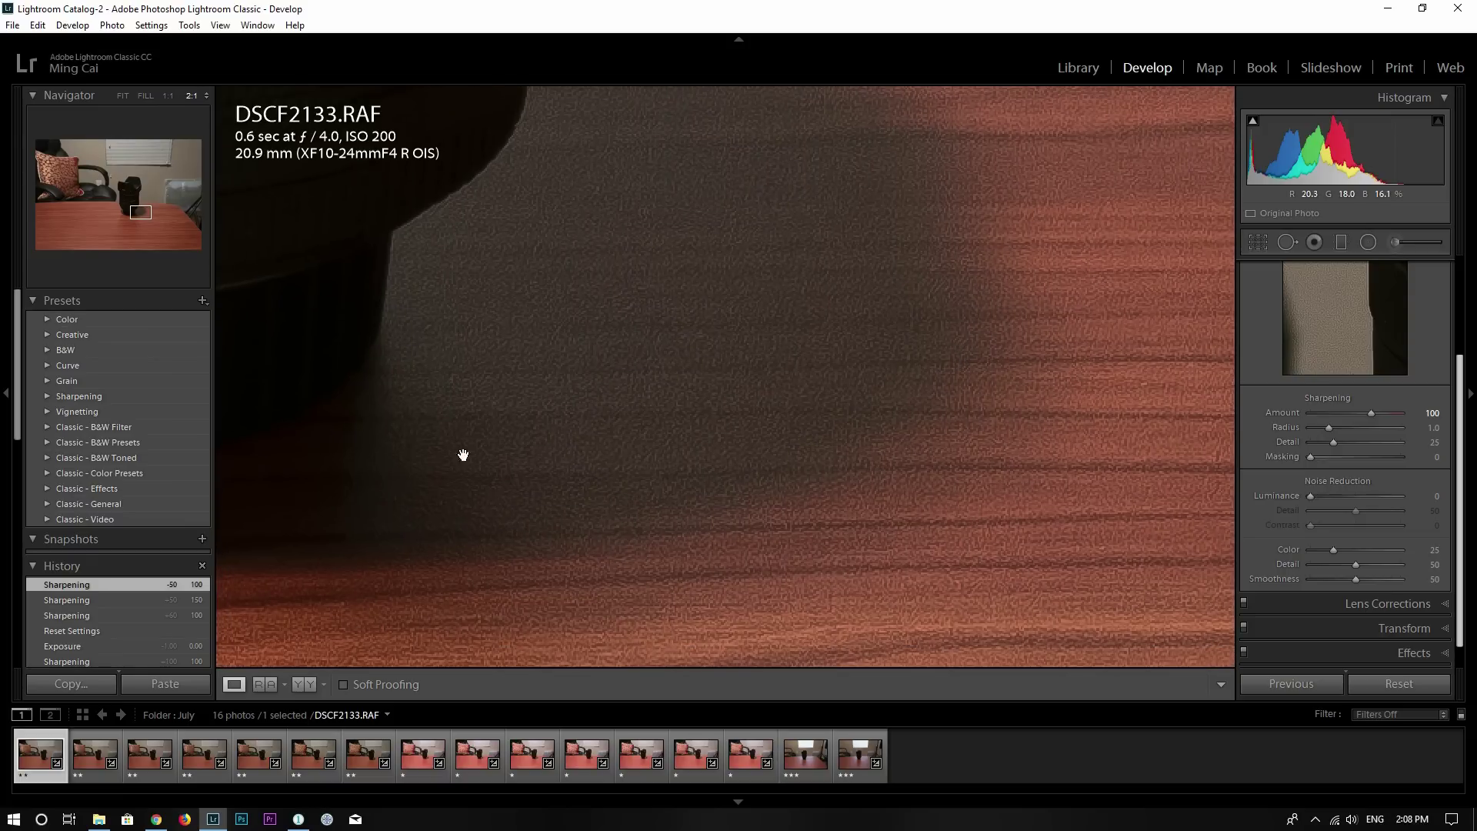
click(297, 820)
drag(790, 463, 785, 402)
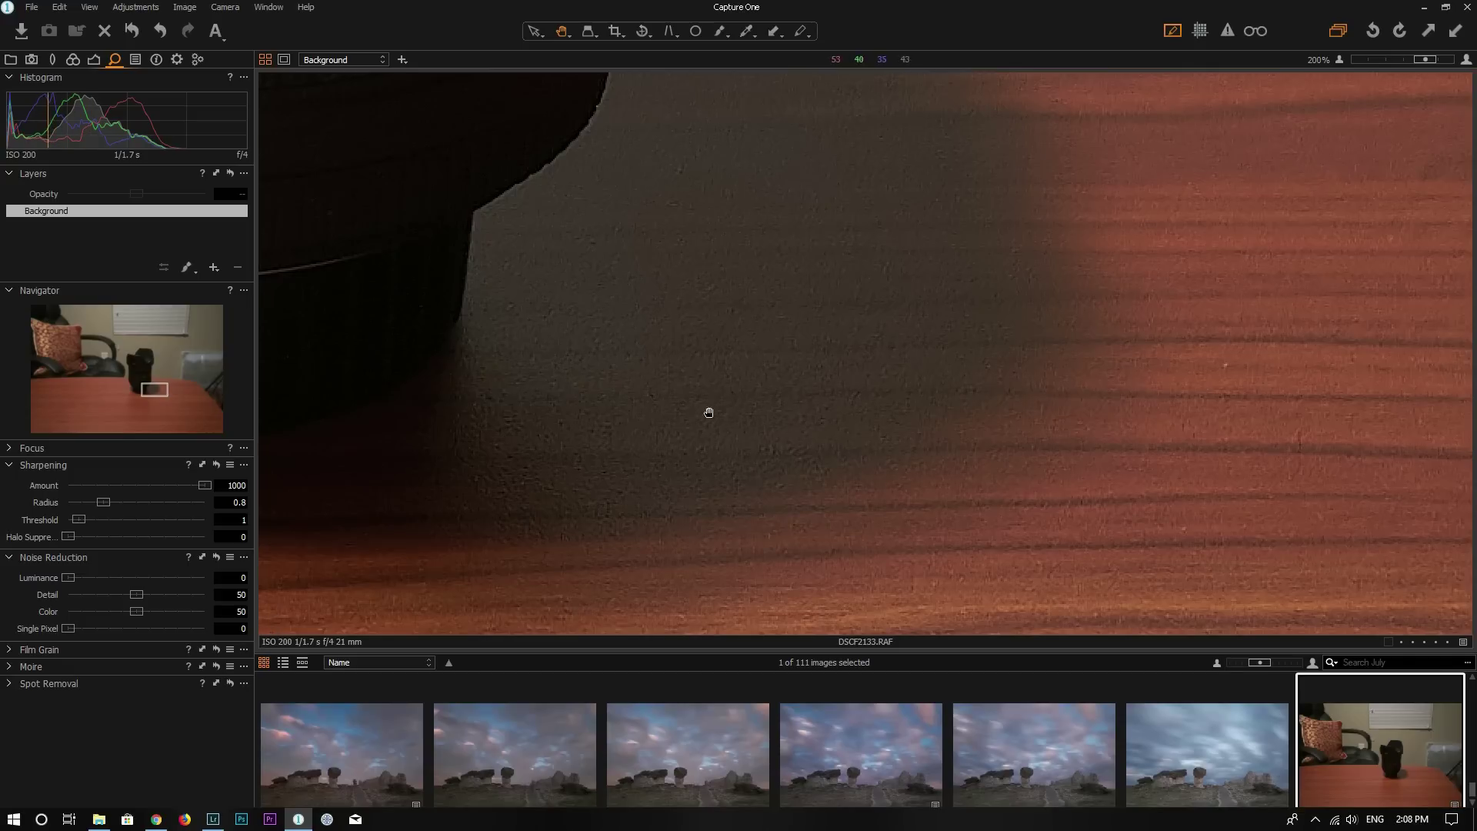
click(213, 818)
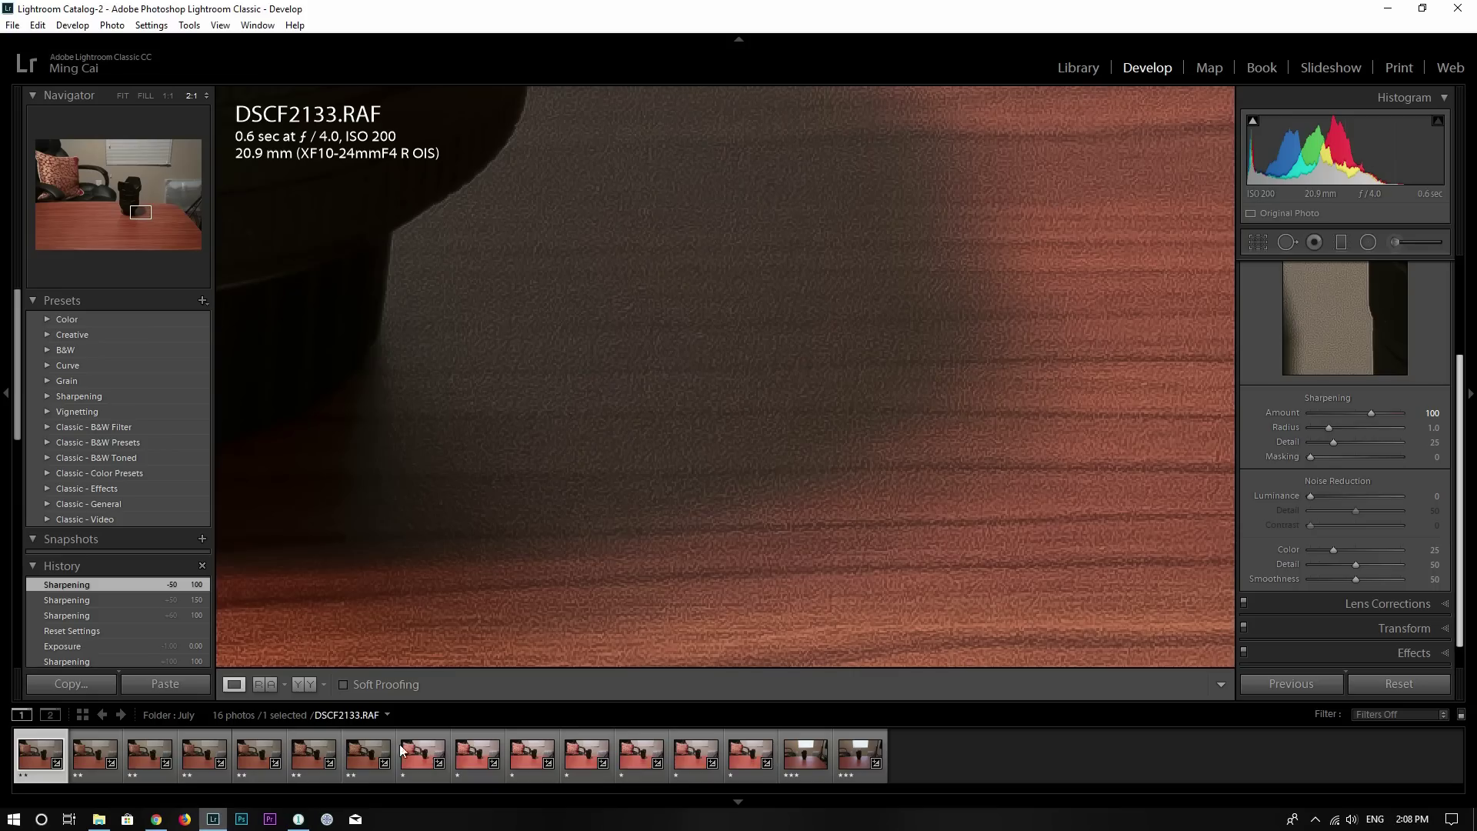
click(298, 819)
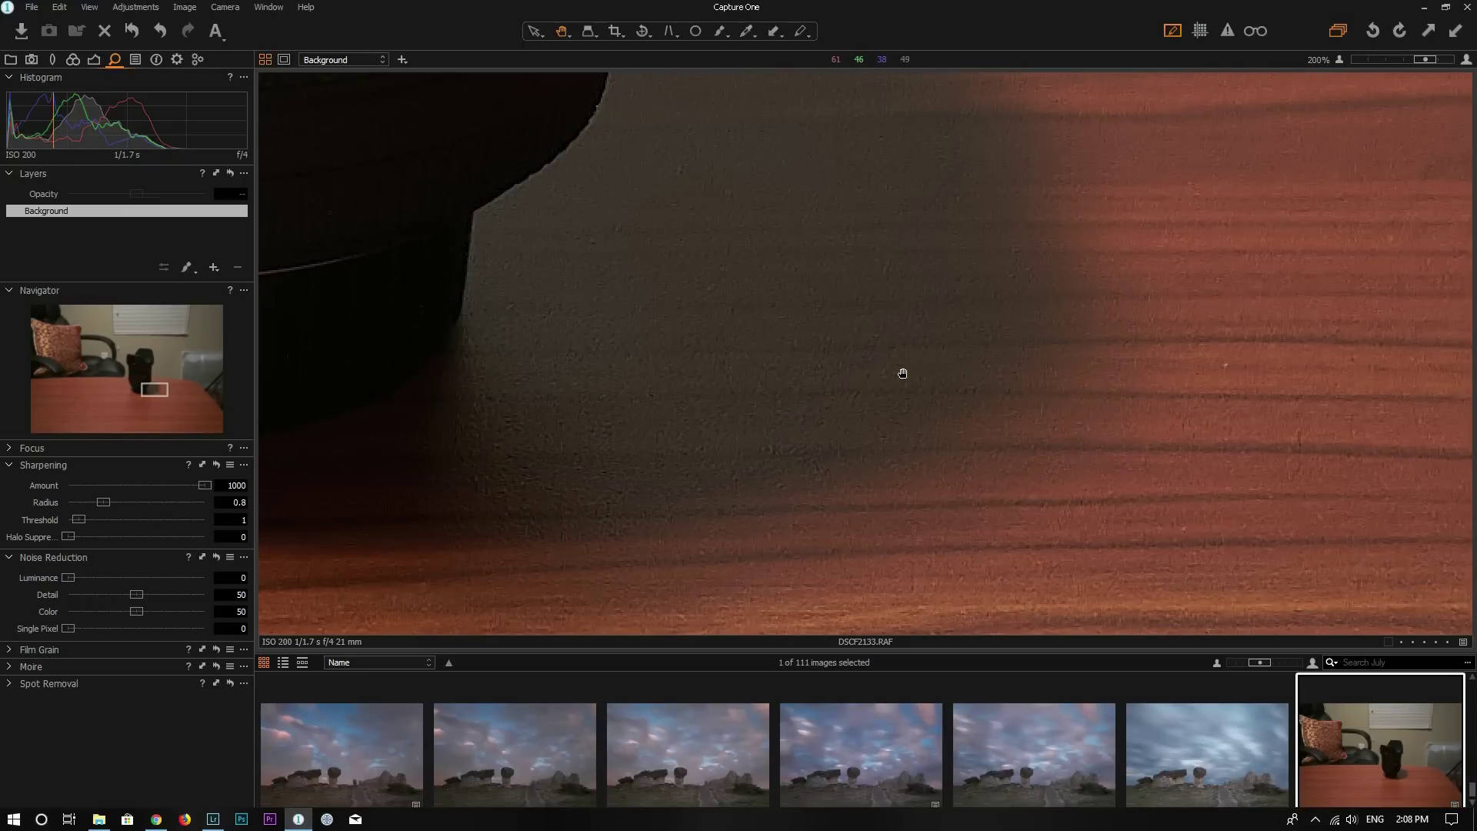
In Lightroom, frame the 2:1 view of ISO 800 shot DSCF2135 on the chair base.
click(213, 819)
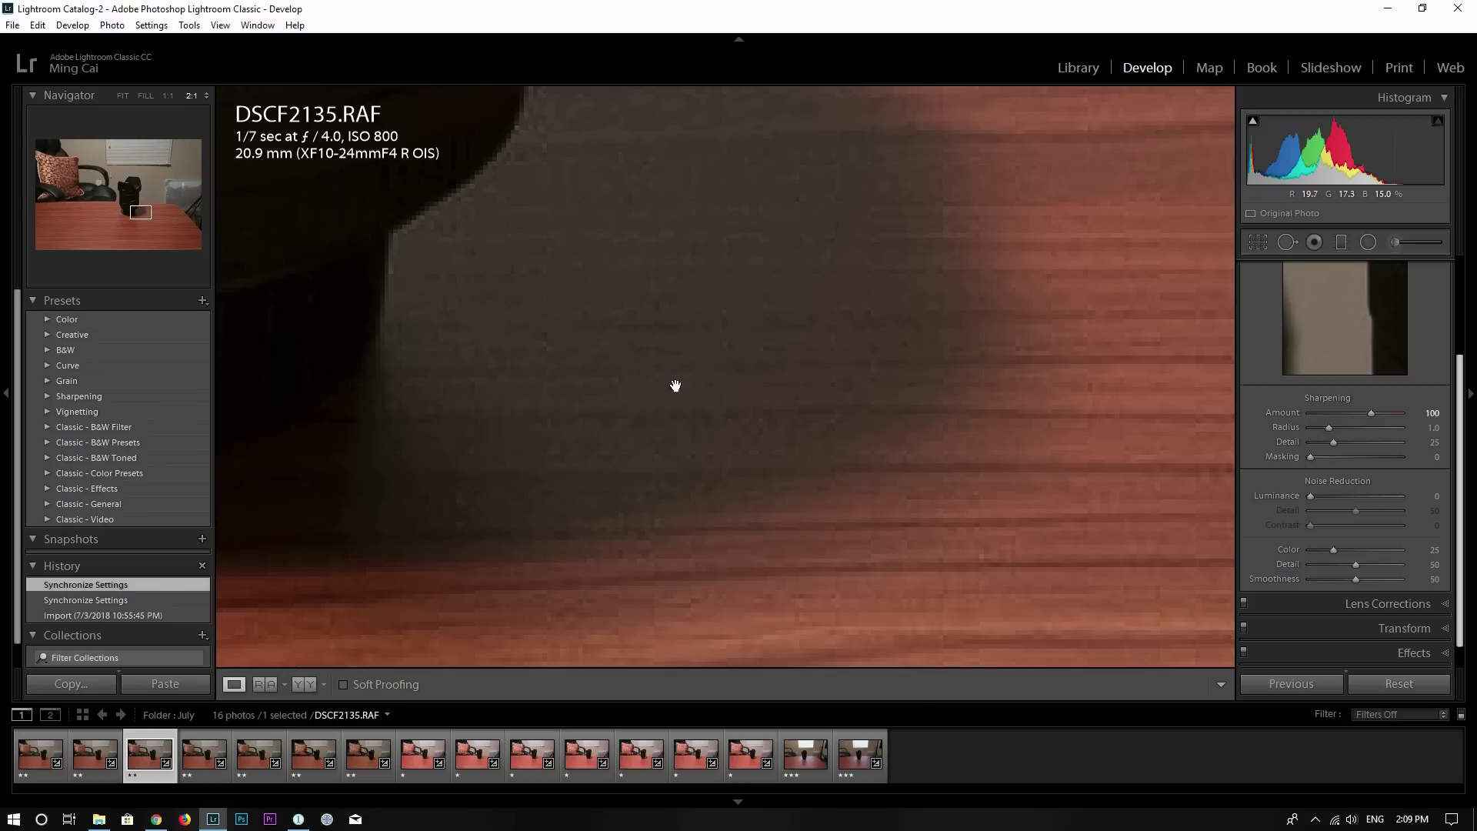
drag(757, 425, 732, 446)
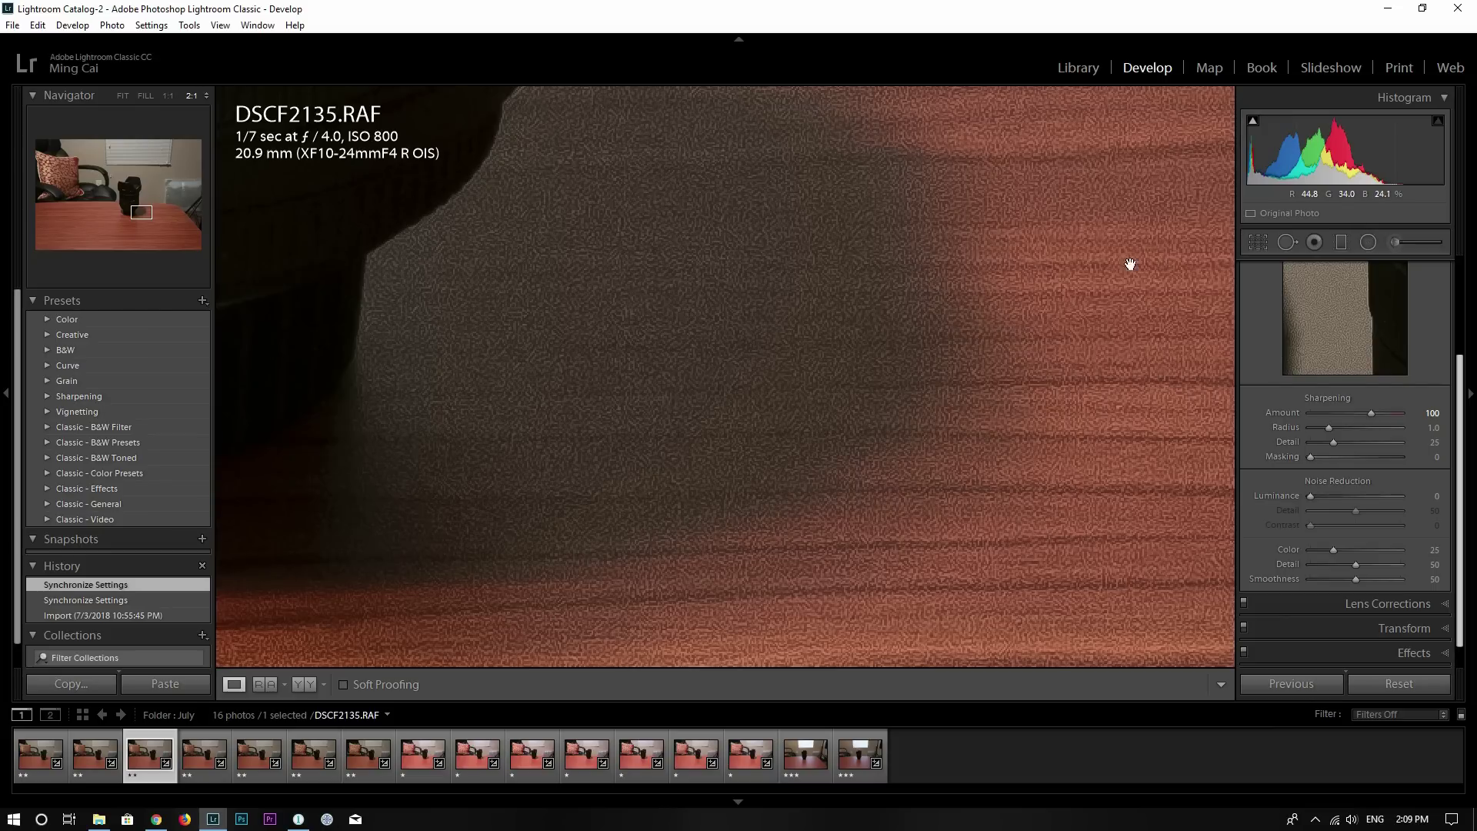
drag(1008, 465, 815, 454)
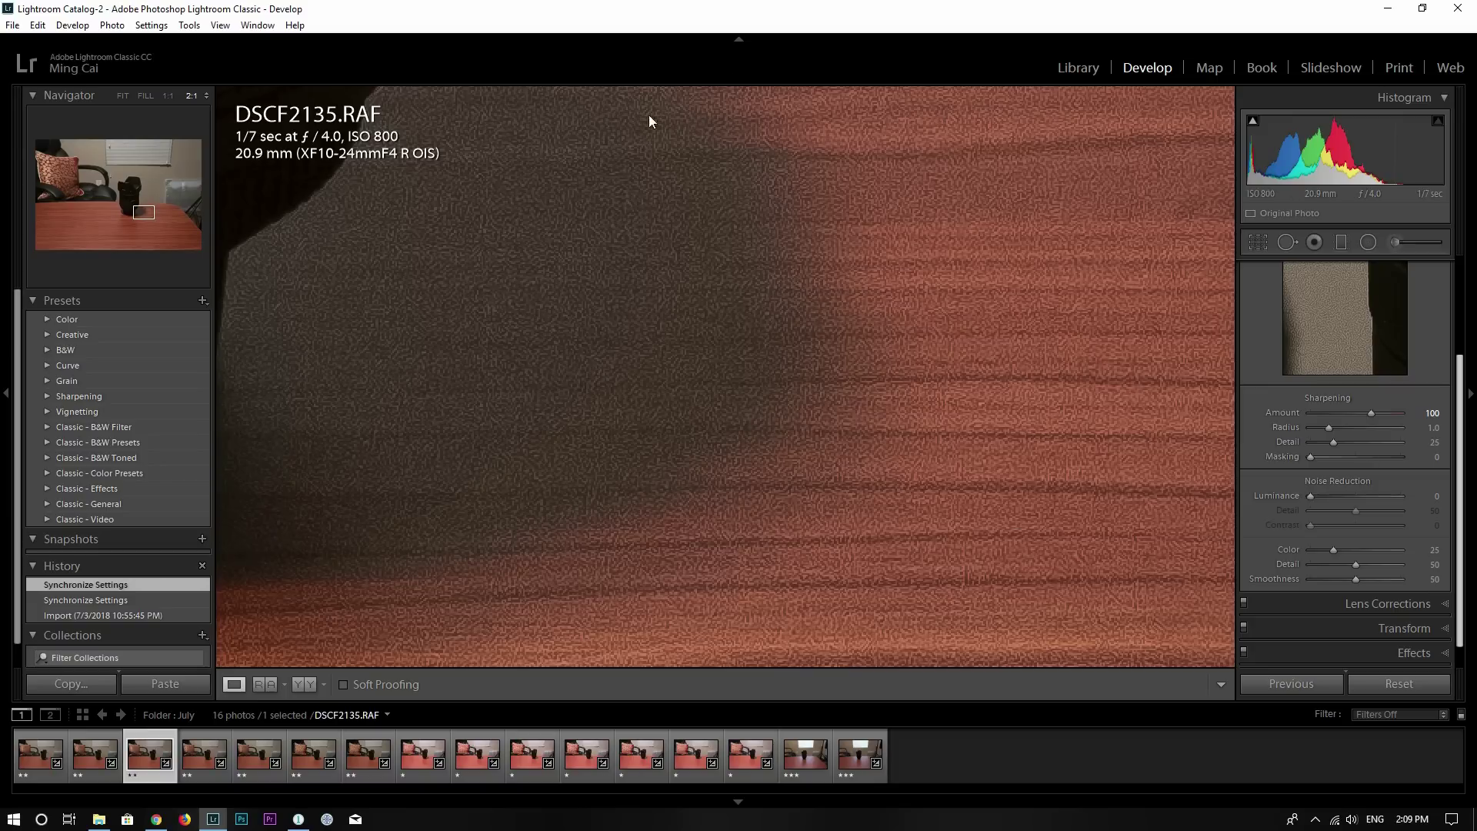
Open DSCF2135 in Capture One's viewer and pan it to match Lightroom's chair-base crop.
click(298, 818)
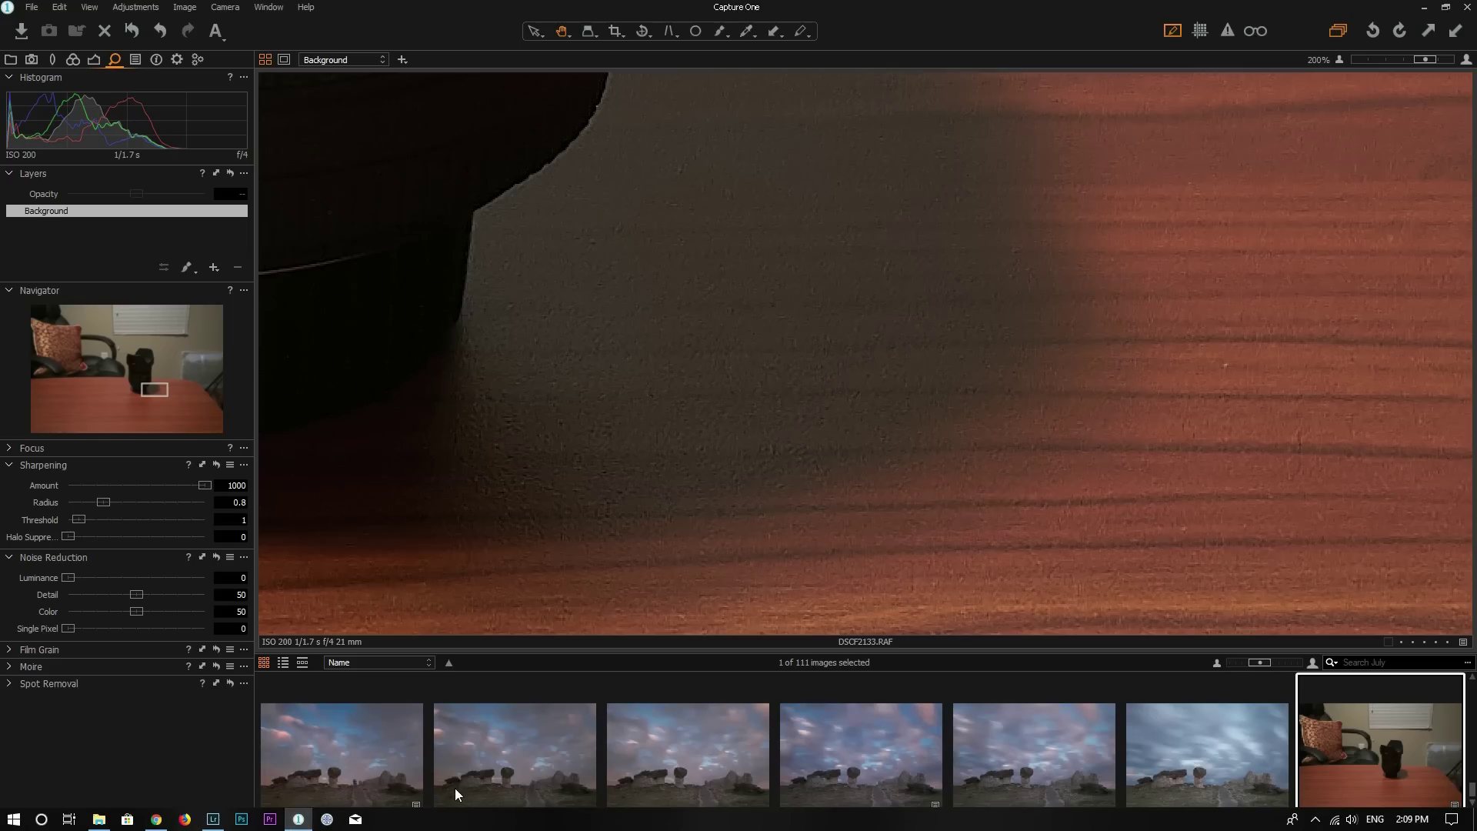
key(ctrl+alt+v)
double_click(555, 705)
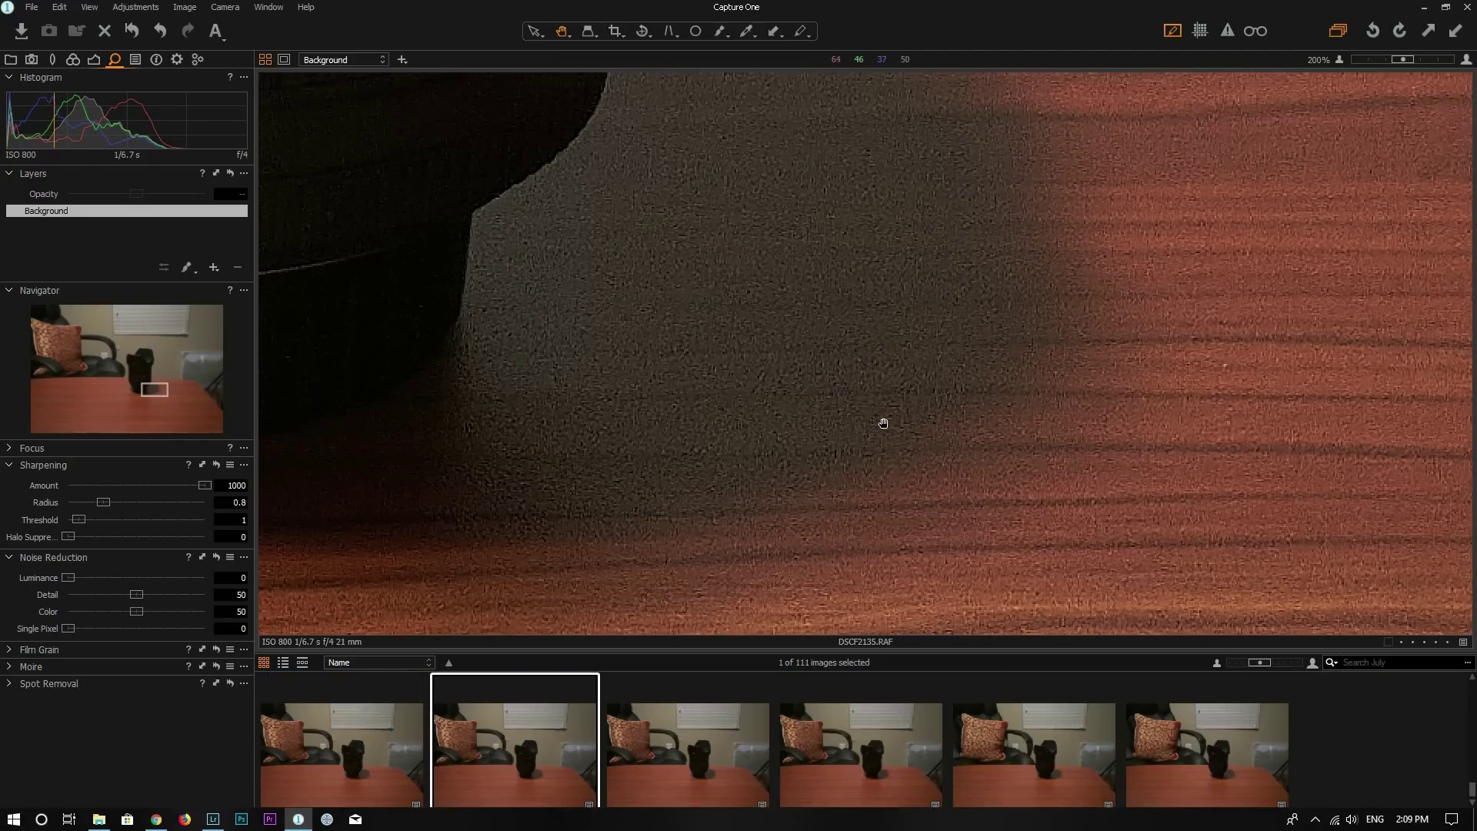
drag(872, 410, 751, 422)
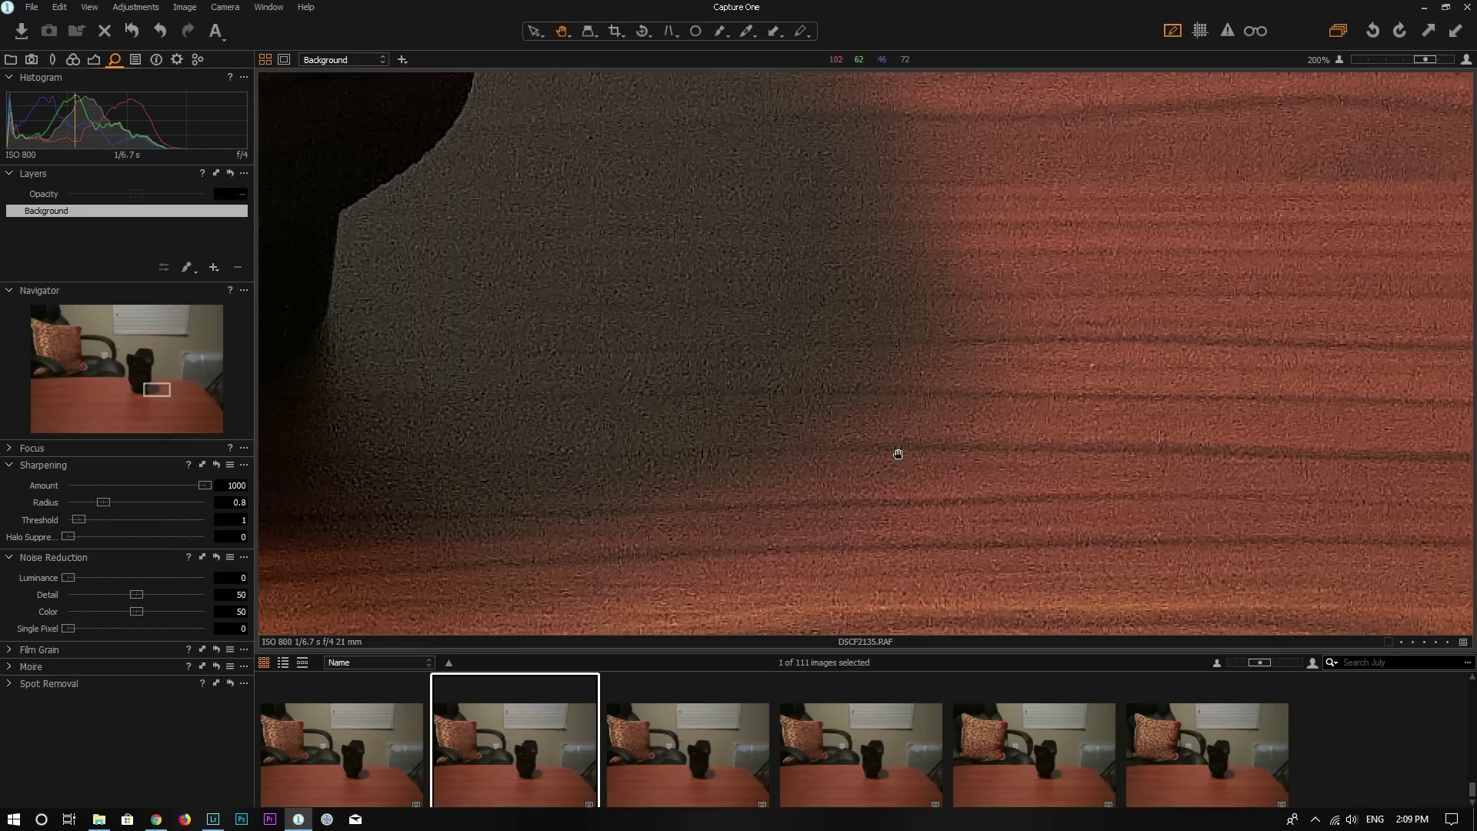
click(213, 818)
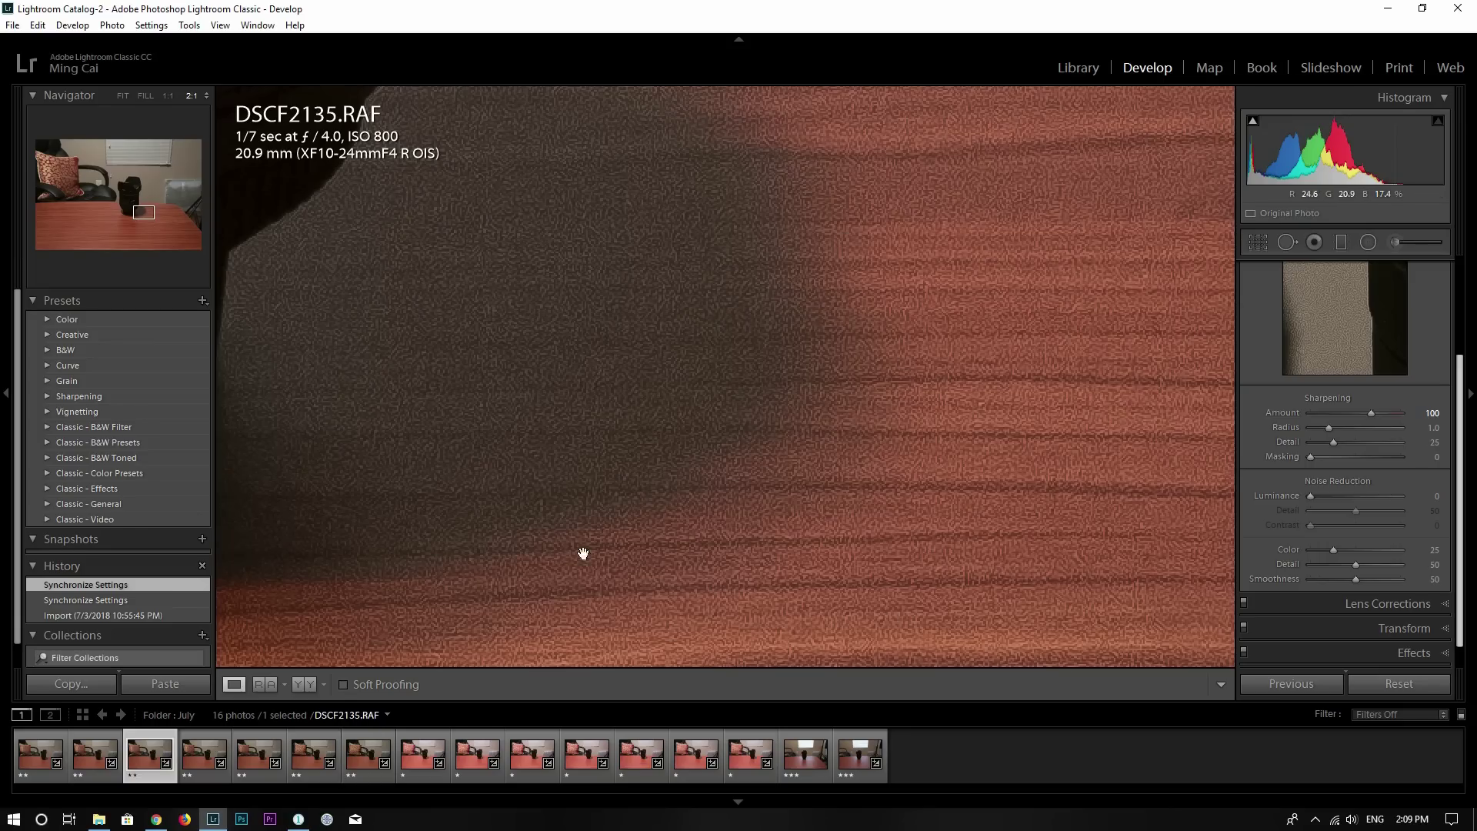
click(300, 819)
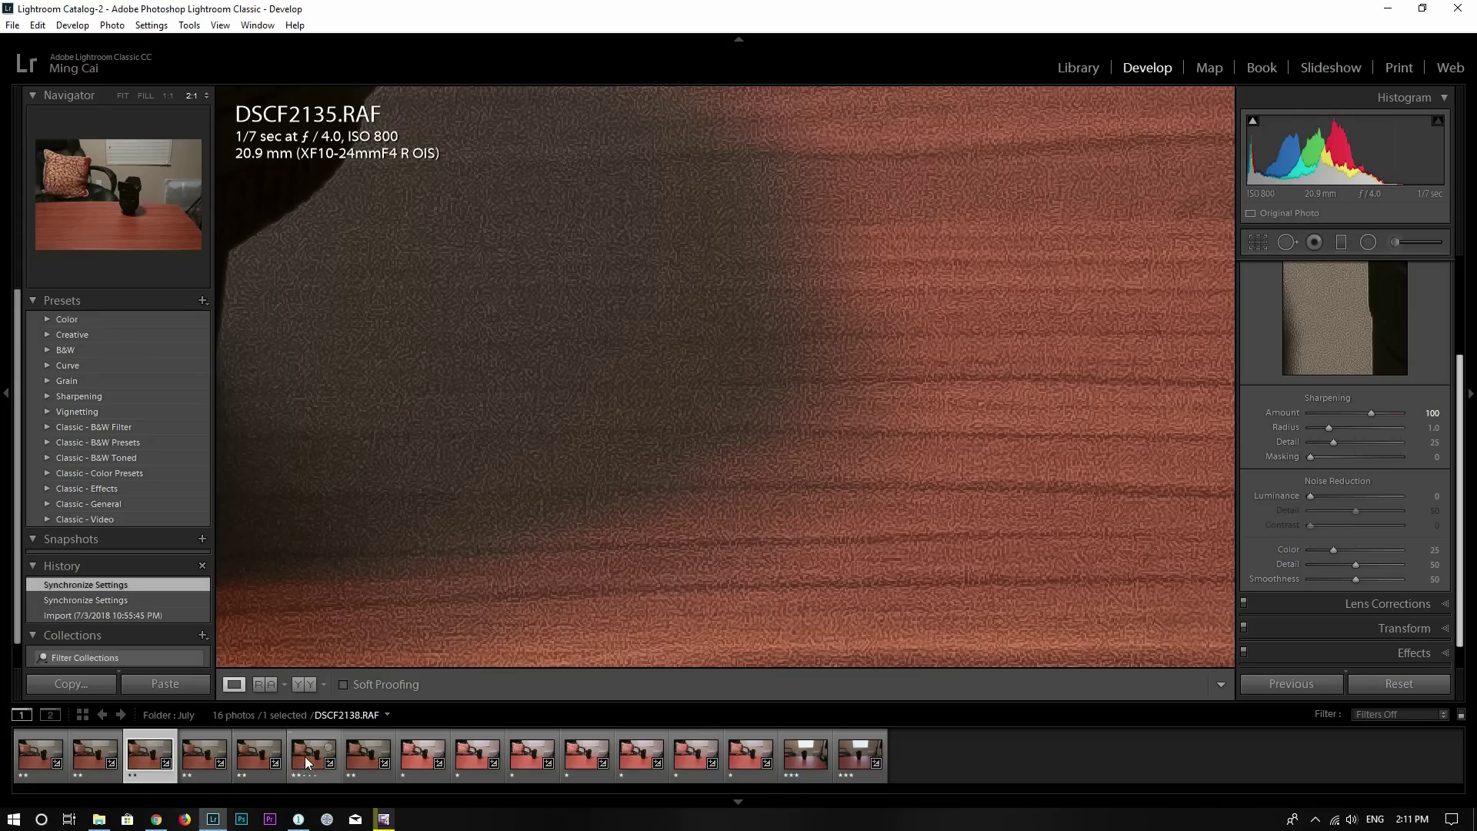
Open ISO 6400 shot DSCF2138 and frame its 2:1 view on the chair edge.
click(306, 751)
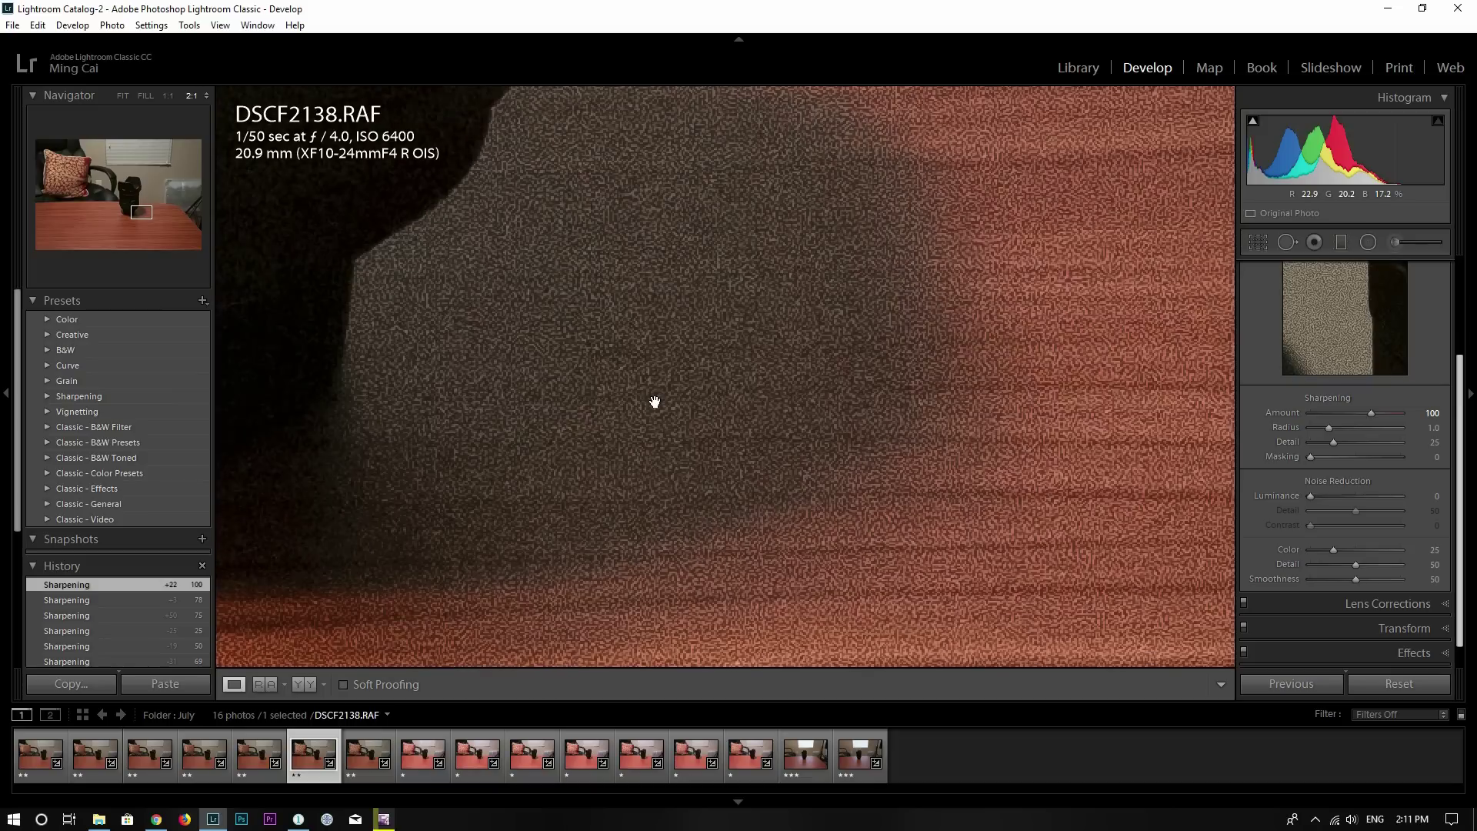
drag(739, 395, 802, 384)
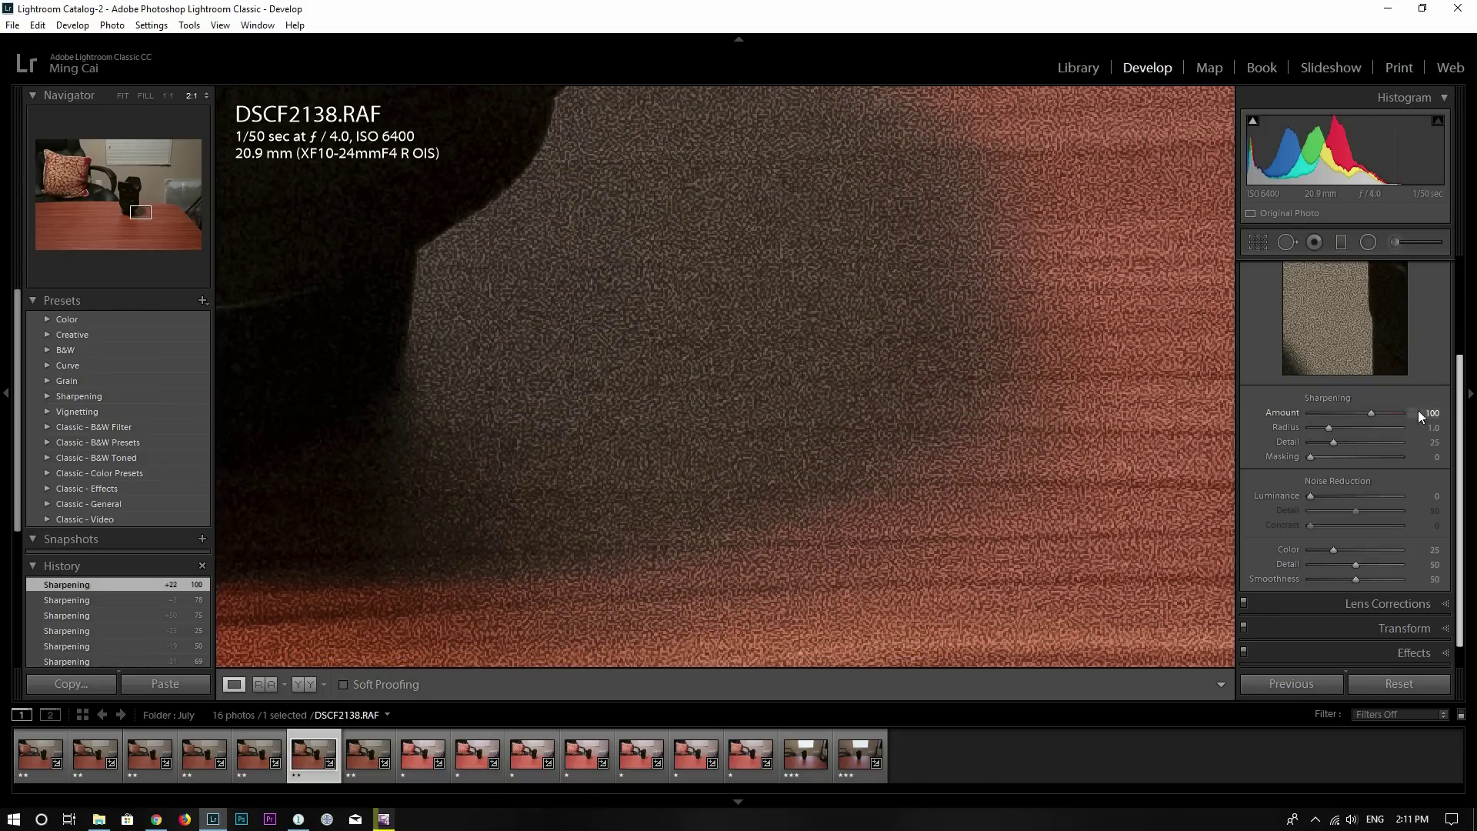
drag(908, 342, 841, 370)
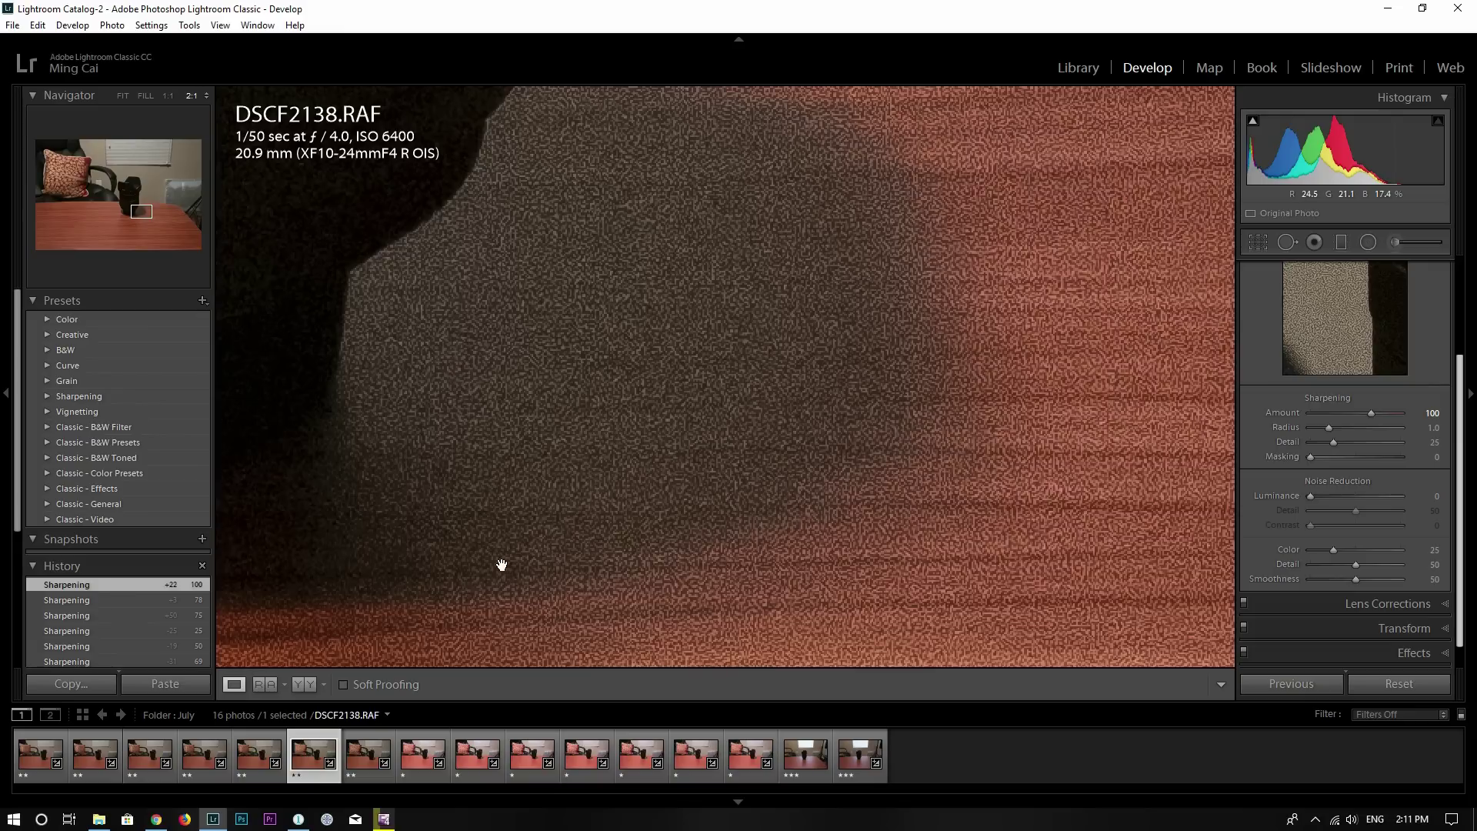
Pan Capture One's 200% view of DSCF2138 to match Lightroom's chair-edge crop, then compare the two.
click(299, 820)
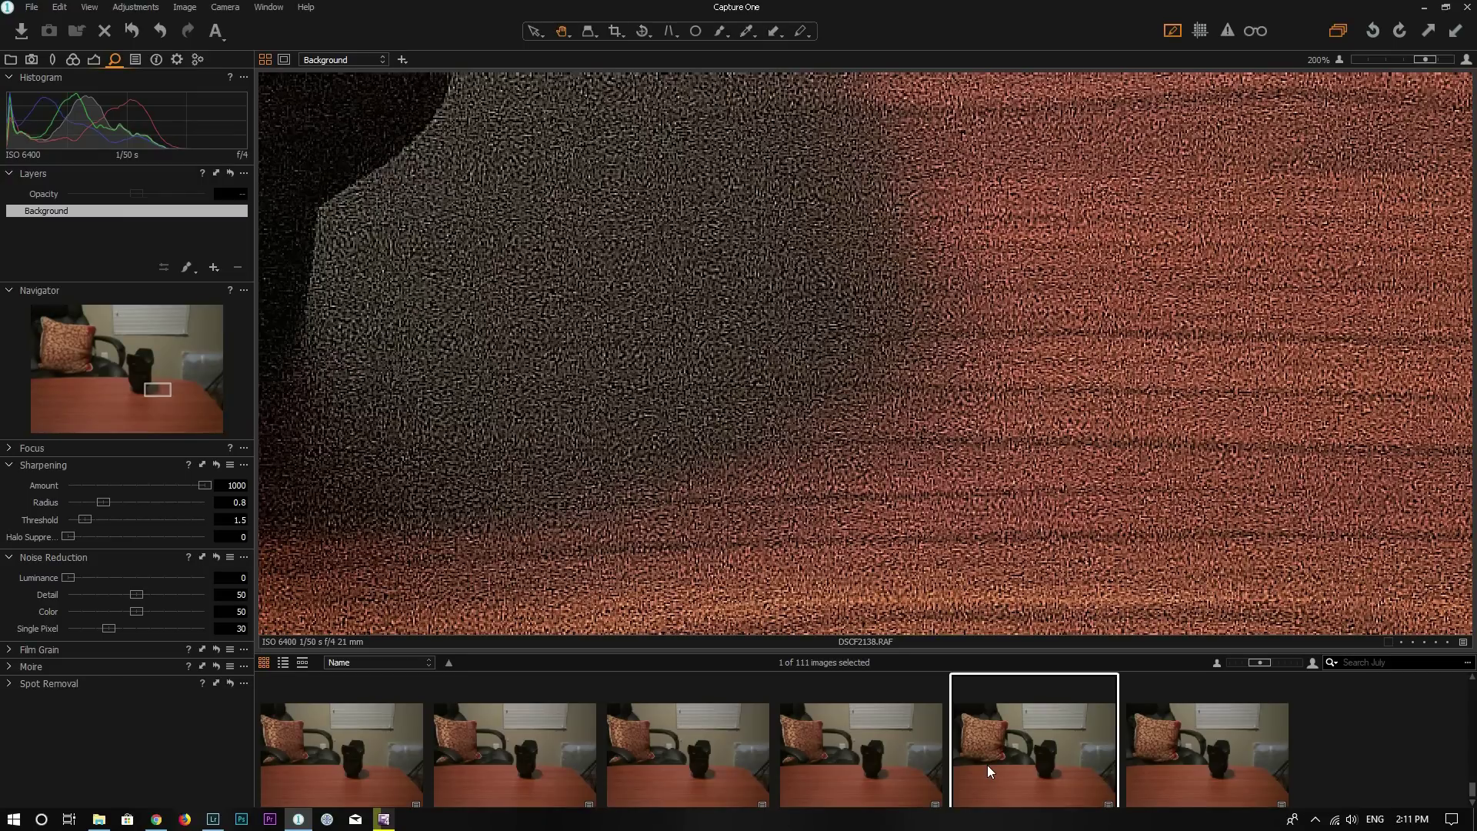
mouse_move(874, 323)
mouse_down()
mouse_move(931, 357)
mouse_move(880, 333)
mouse_up()
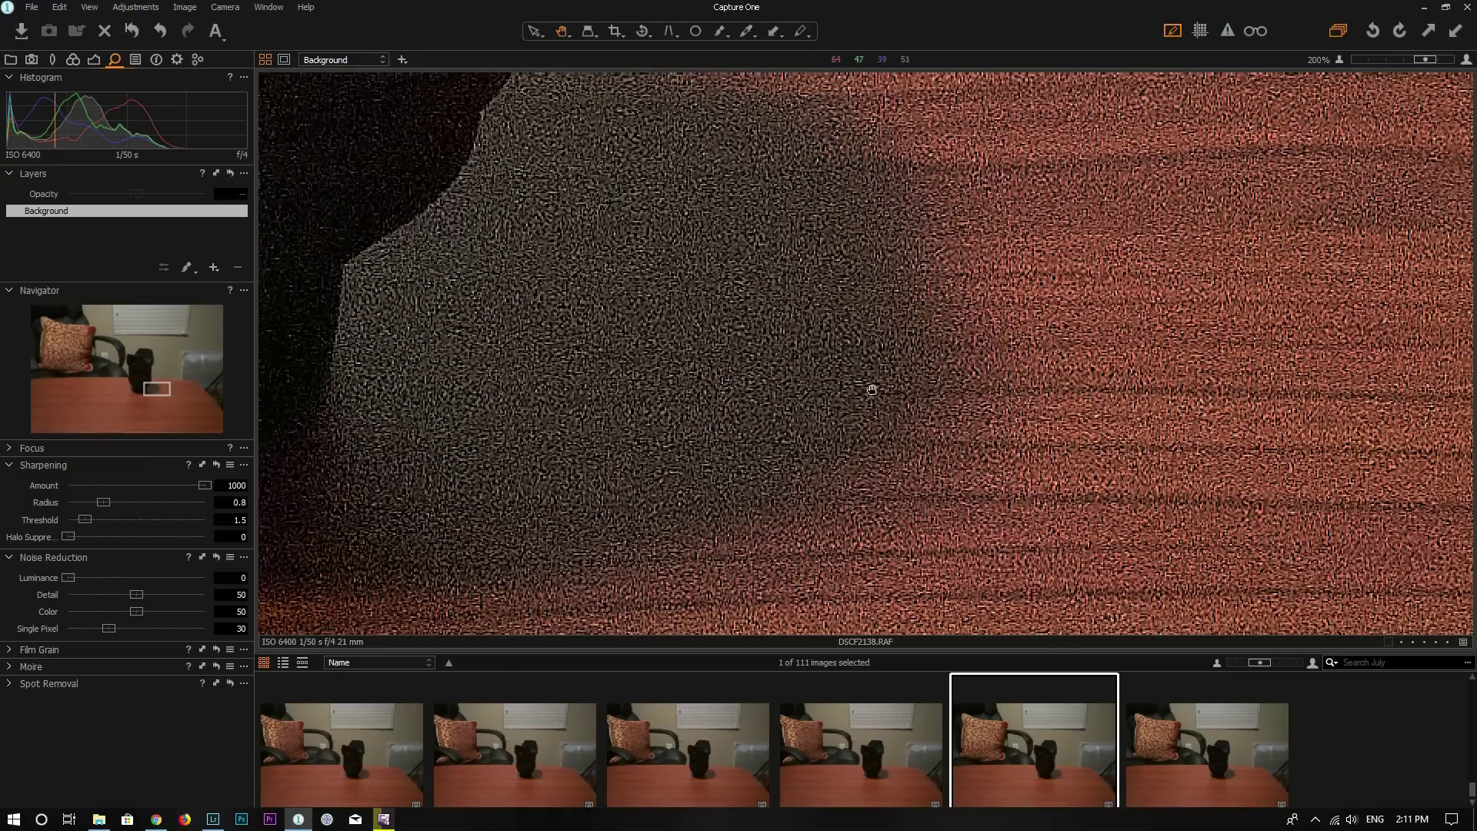
drag(869, 397, 833, 343)
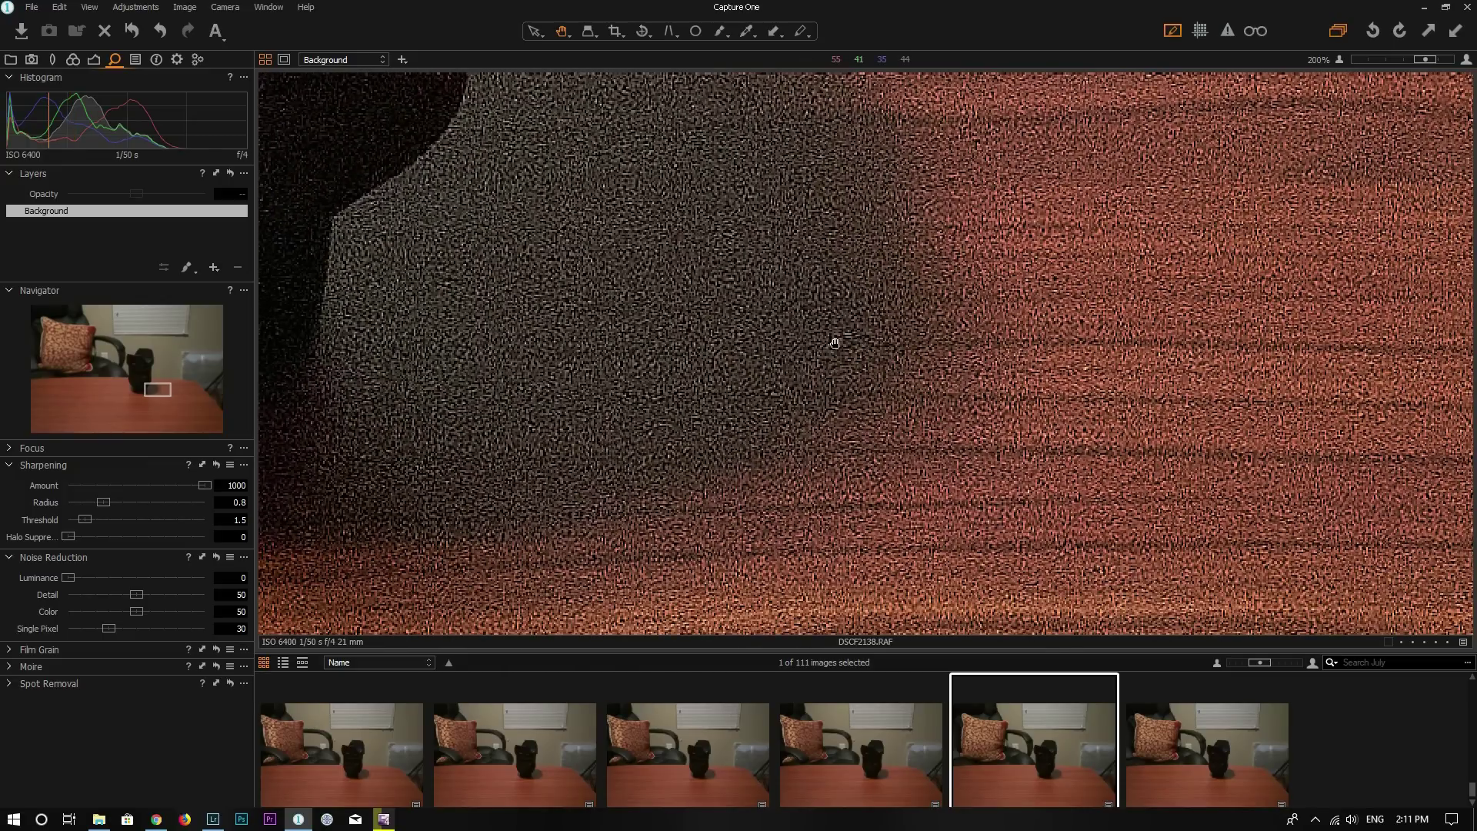
drag(838, 303, 842, 329)
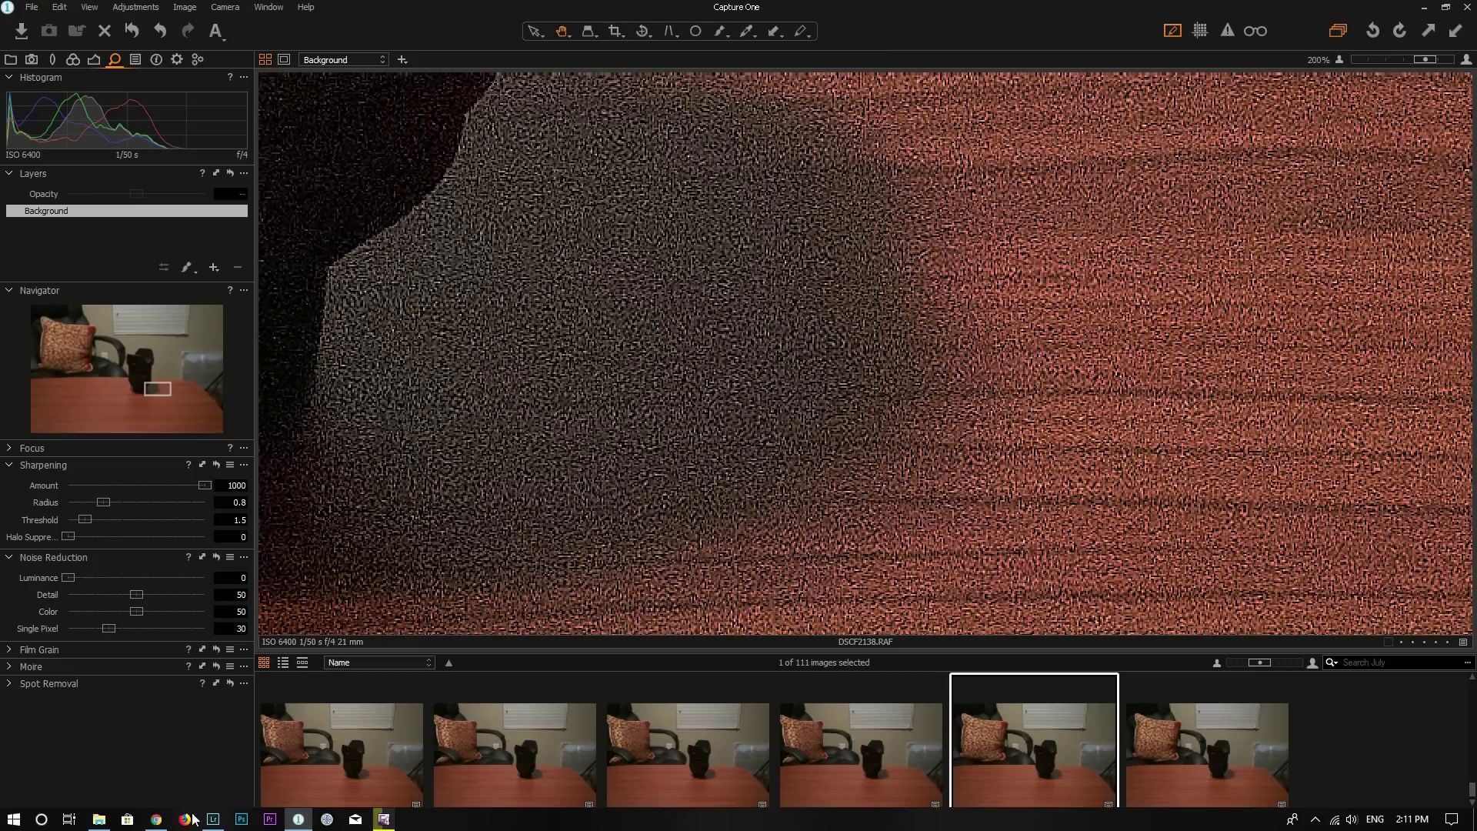
key(alt+Tab)
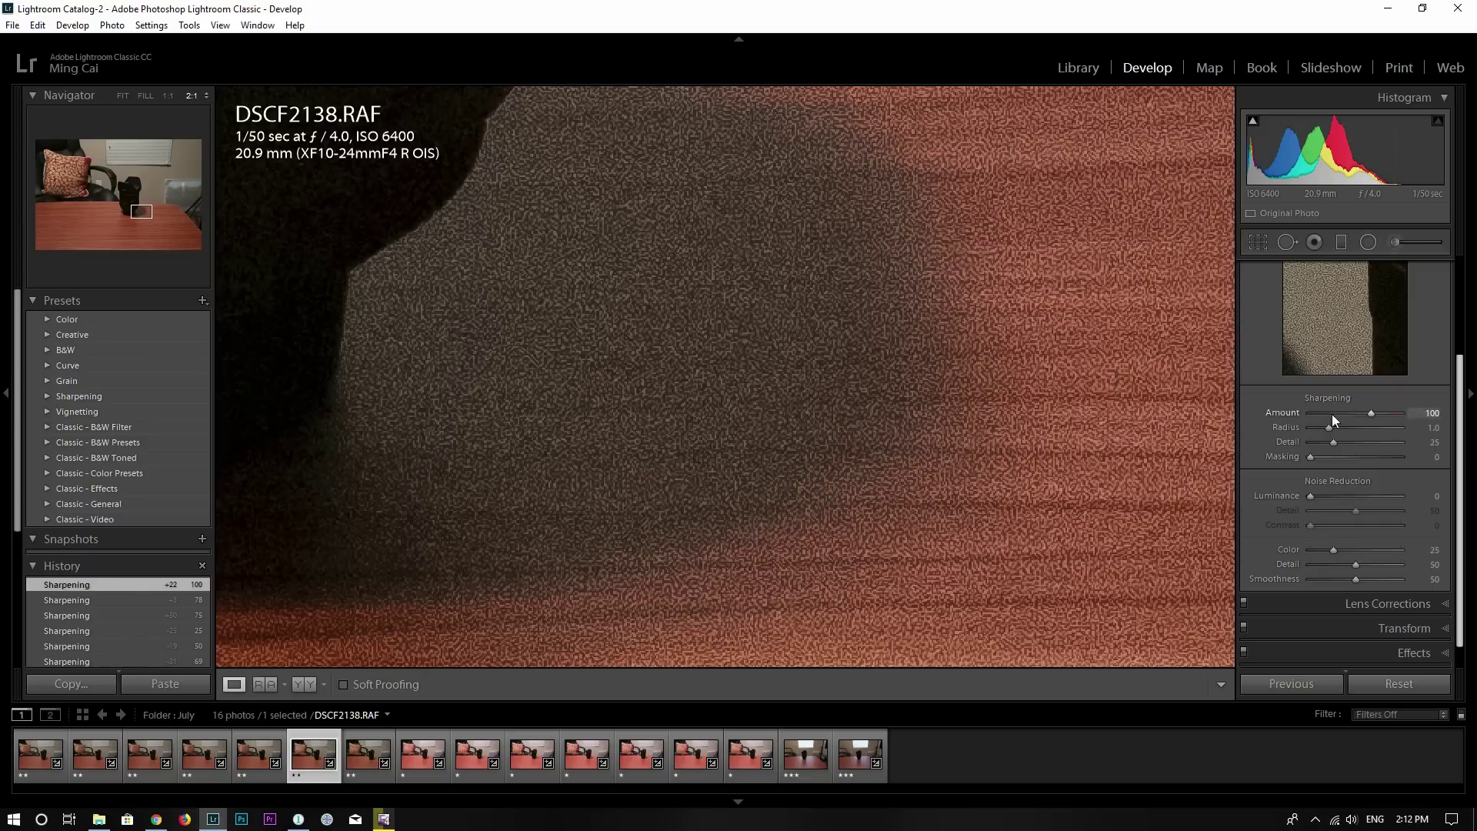
click(299, 819)
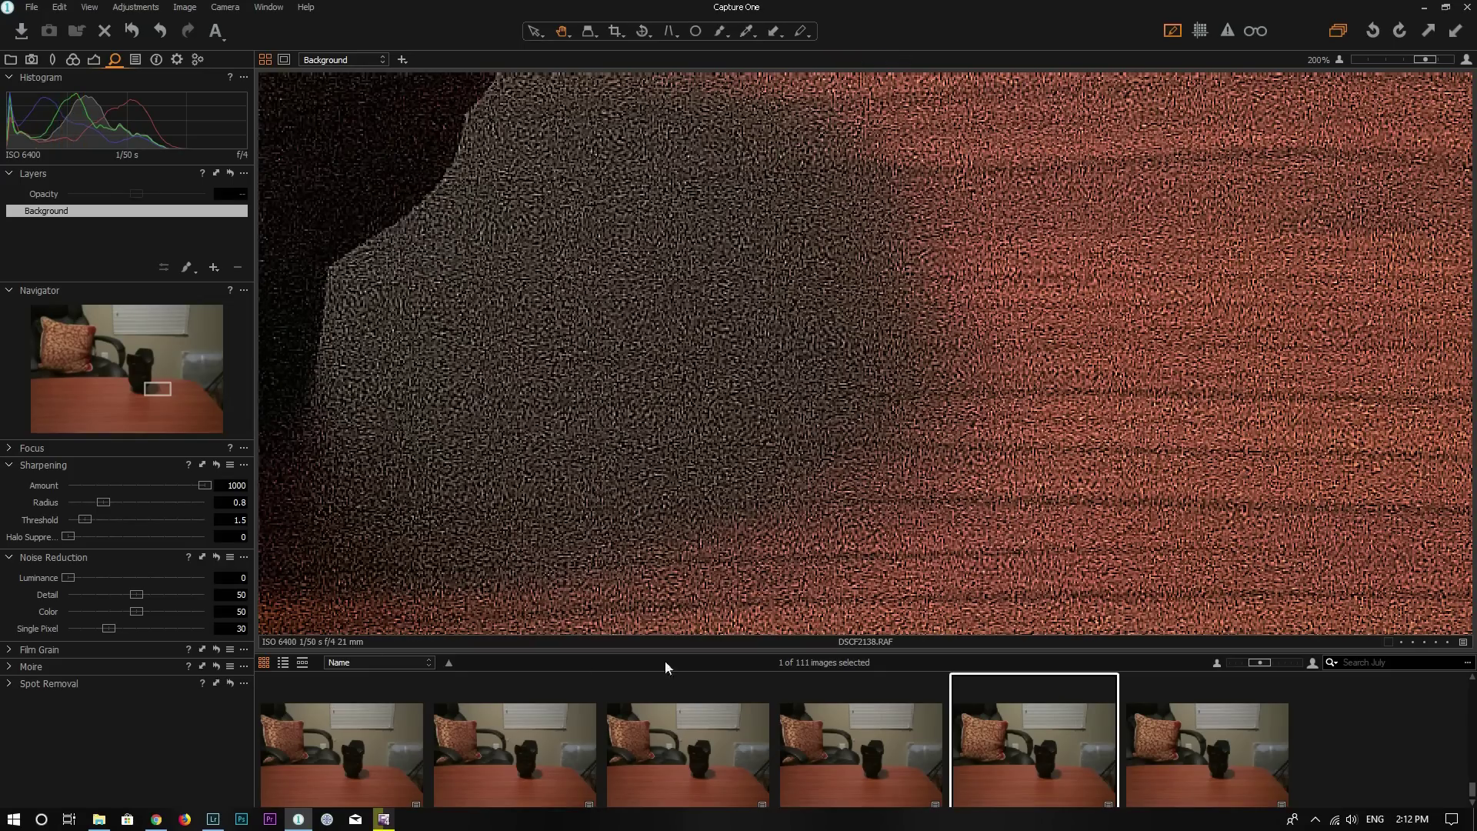
Lower DSCF2138.RAF's Capture One sharpening Amount to 503 and compare the crop against Lightroom.
click(159, 486)
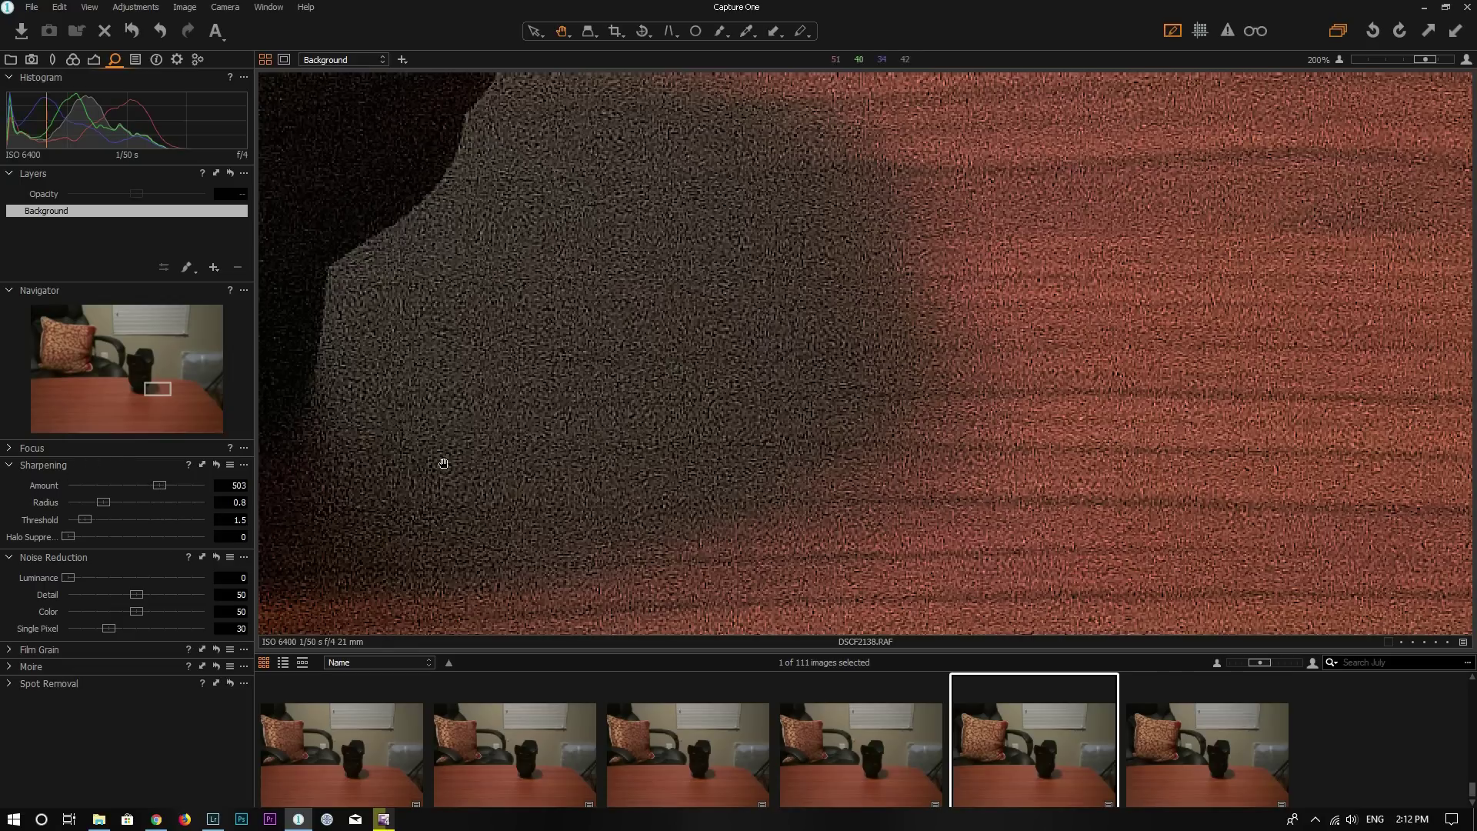
drag(905, 455, 939, 422)
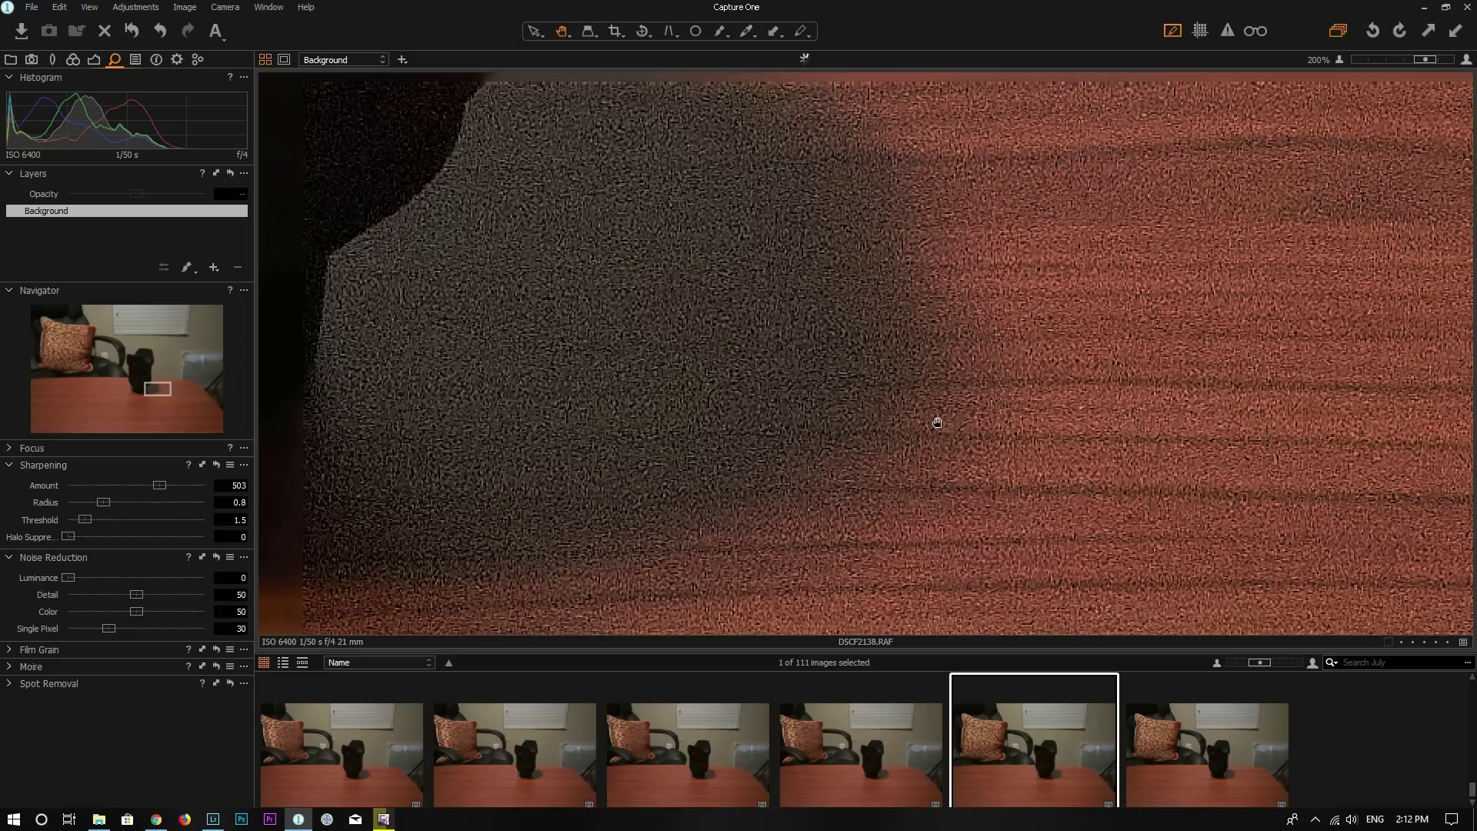
click(212, 825)
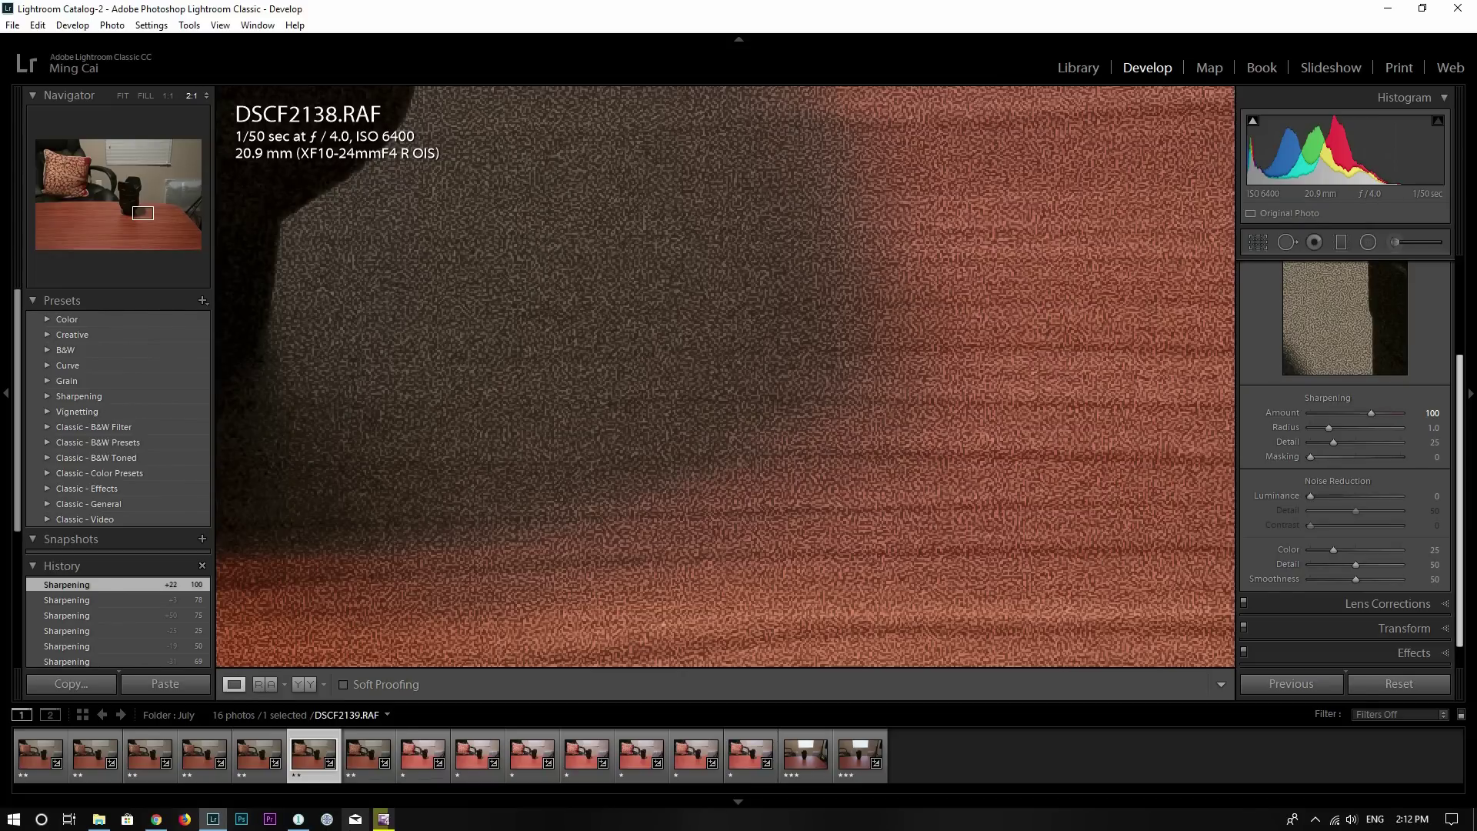
click(298, 820)
drag(719, 471, 755, 400)
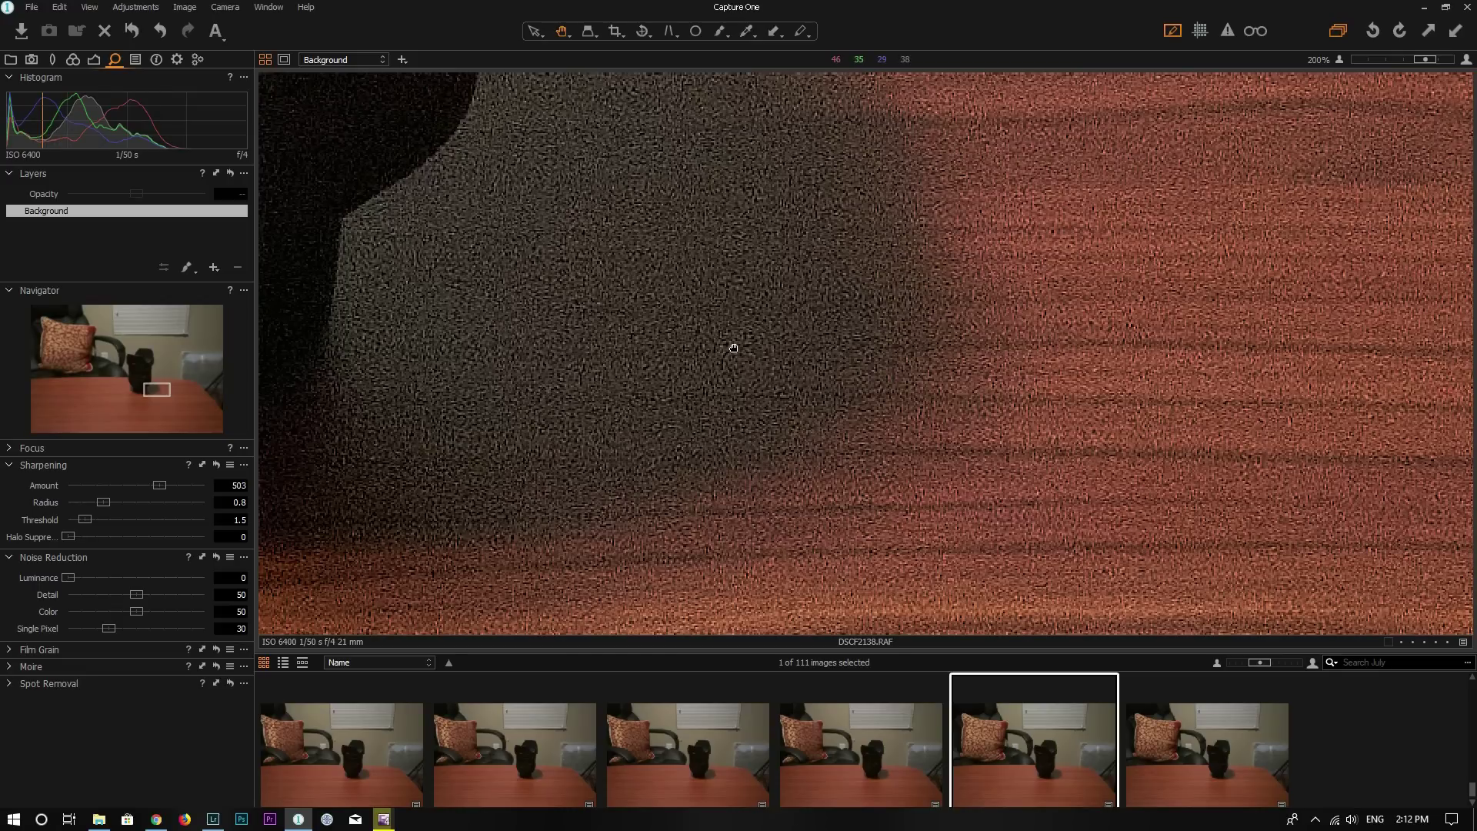
drag(733, 348, 726, 353)
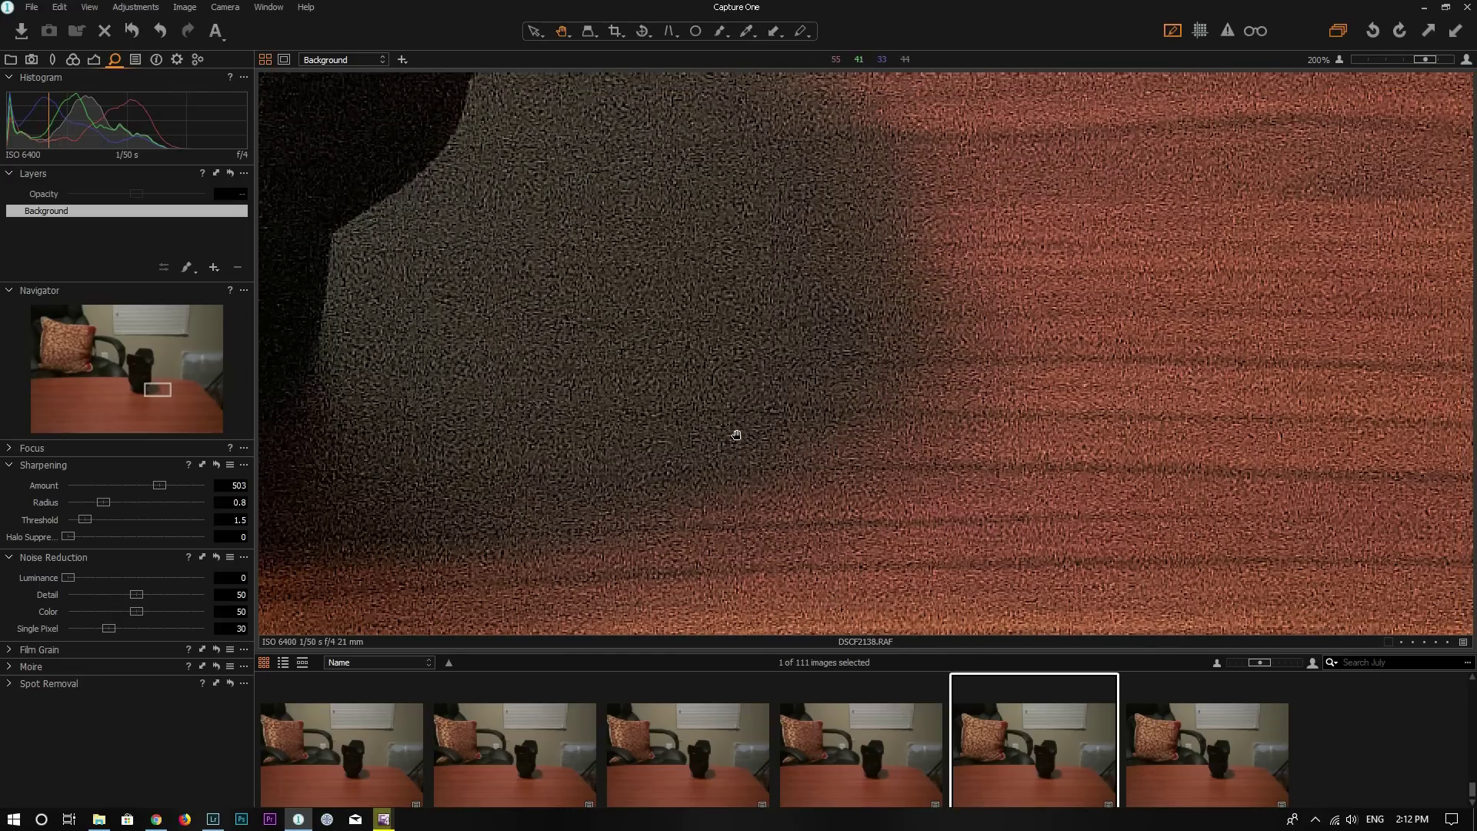
key(alt+Tab)
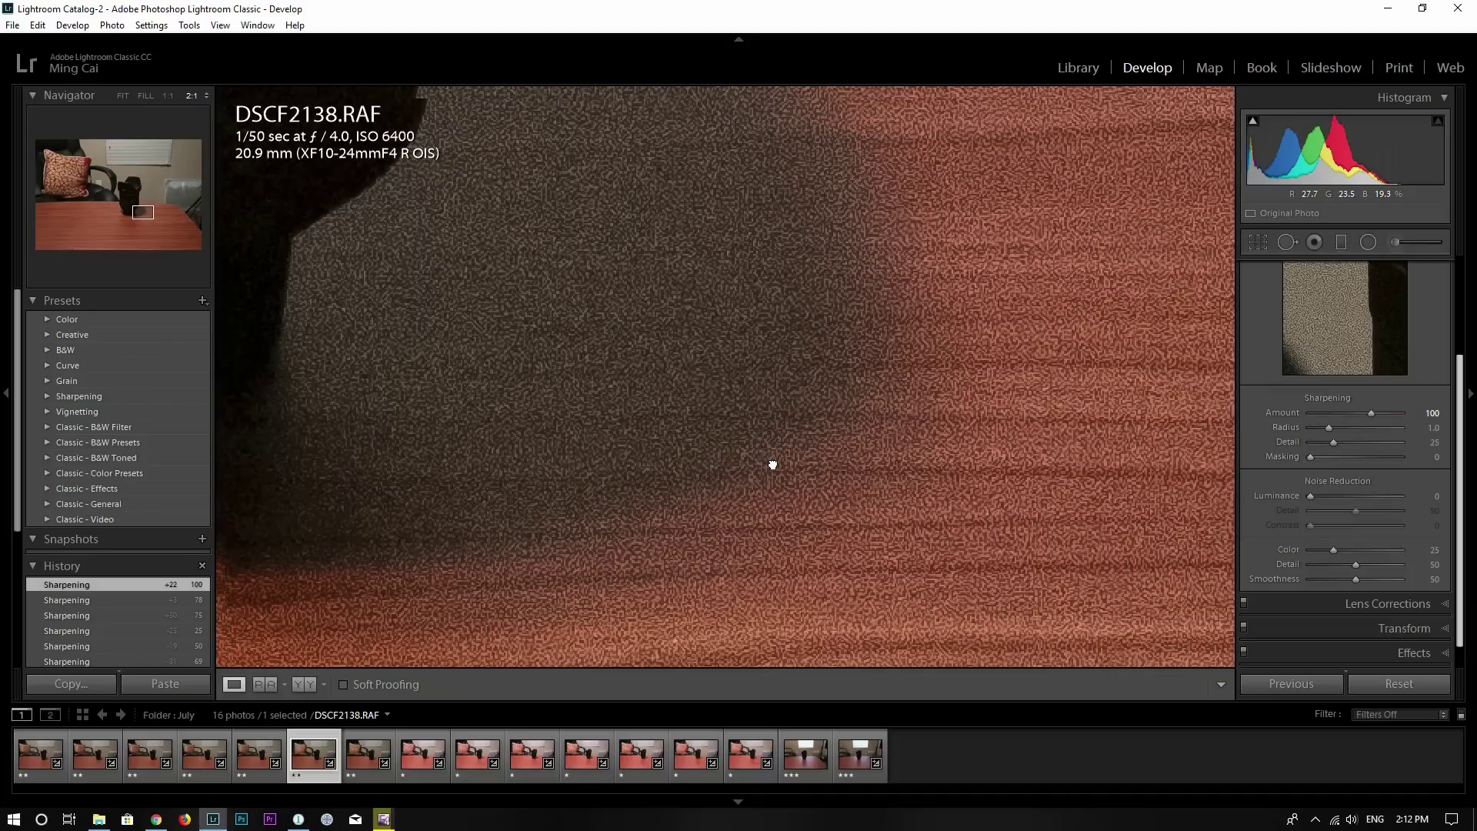